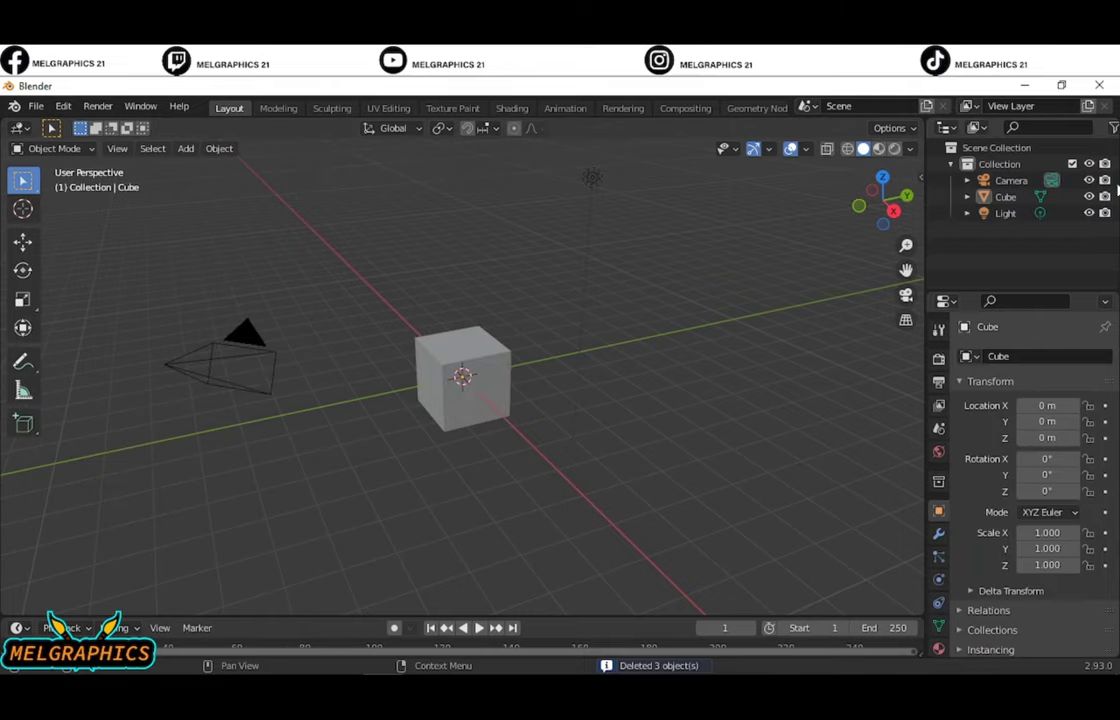
- Delete the default cube and add a UV sphere at the scene origin
key("Delete")
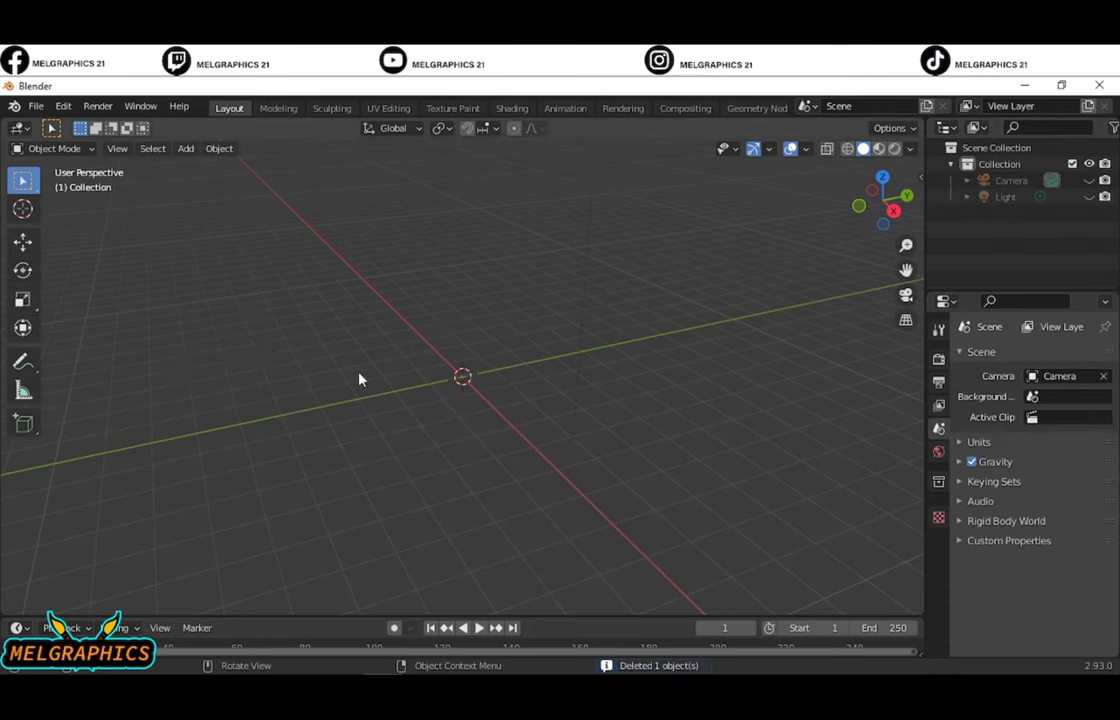
key("shift+a")
left_click(443, 363)
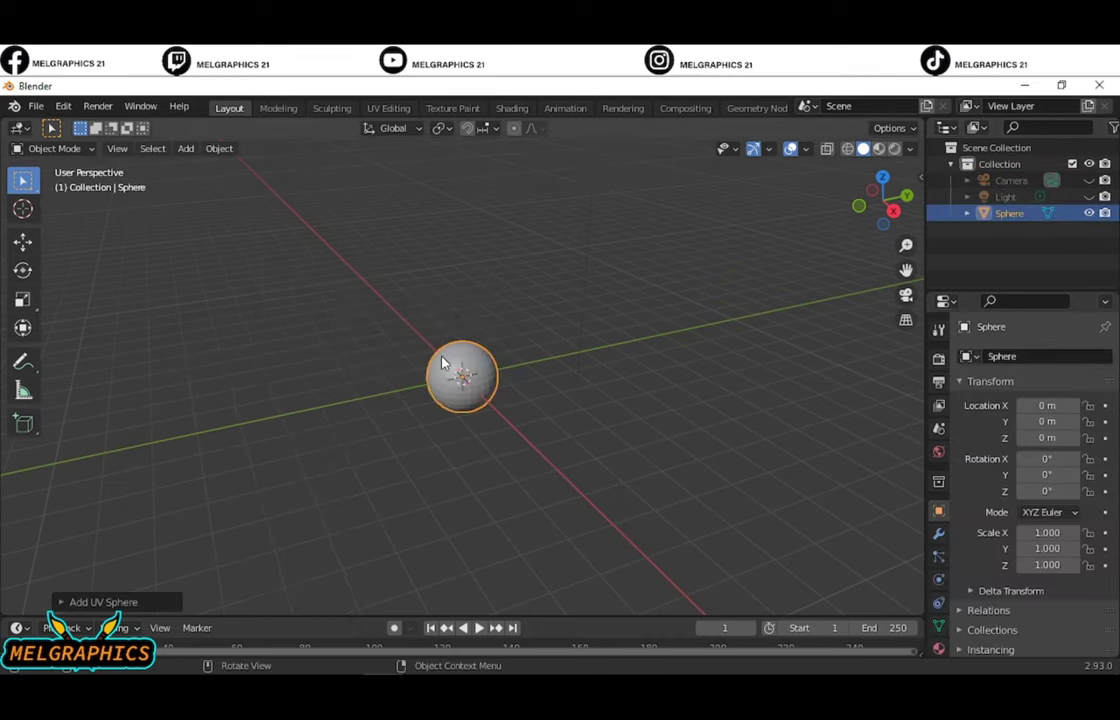
- Switch to the Sculpting workspace with wireframe shading and a front view
left_click(331, 108)
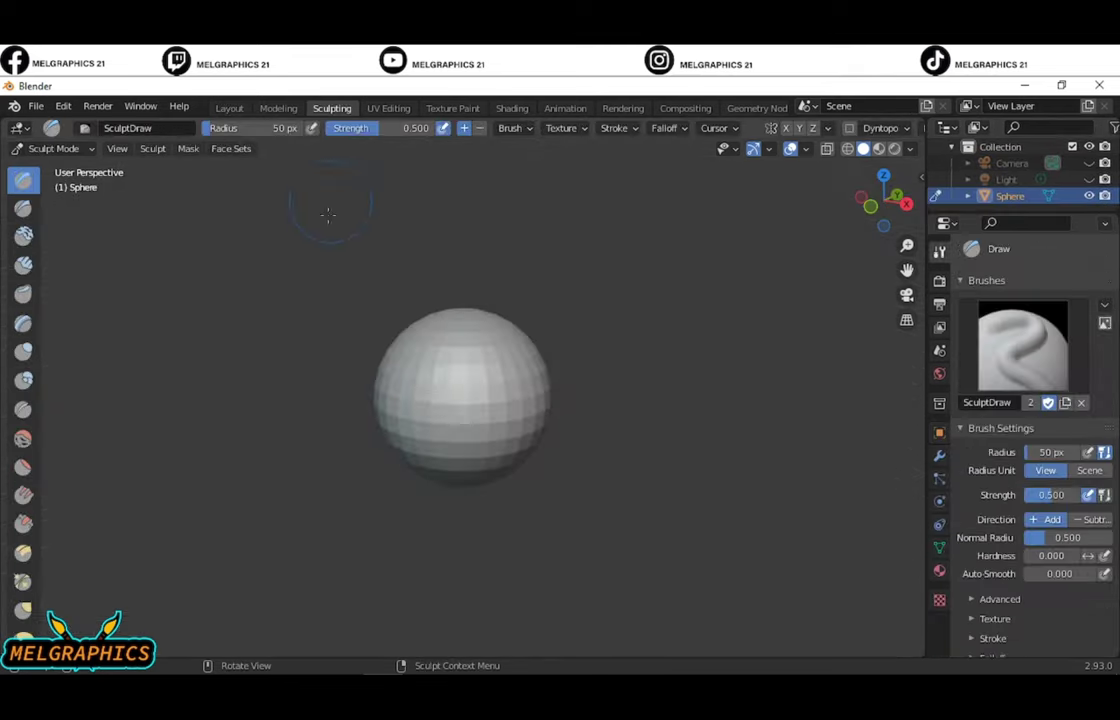
left_click(848, 149)
key("KP_1")
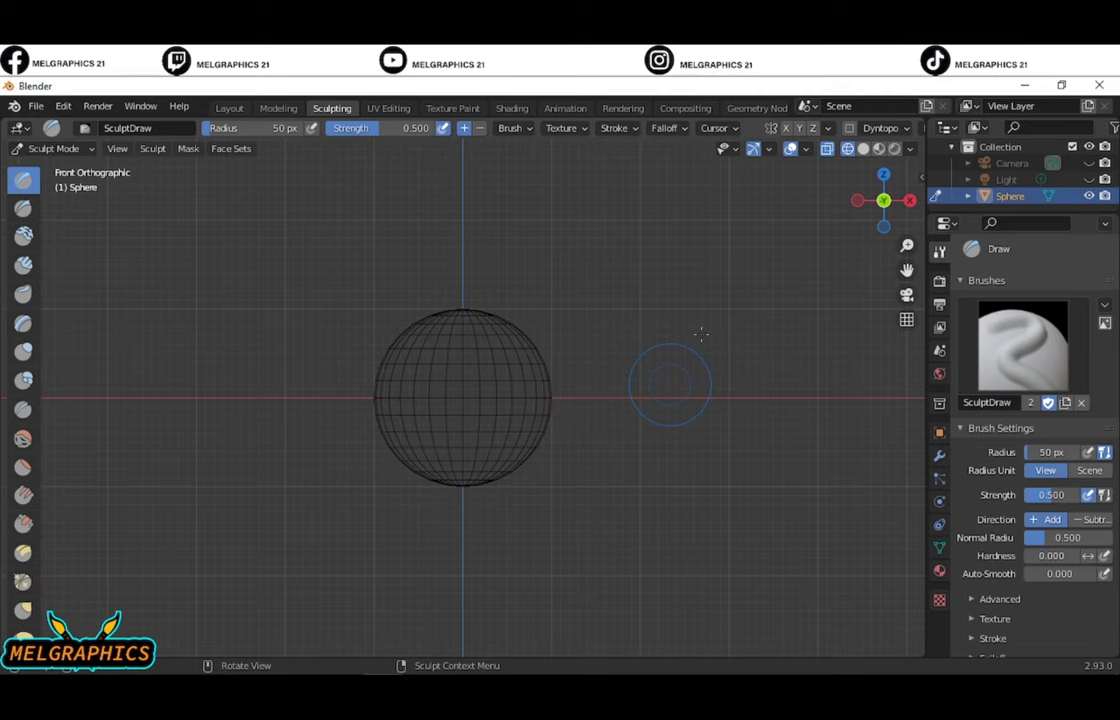
- Voxel-remesh the sphere into a dense mesh and select the Grab brush
key("r")
left_click(455, 400)
key("ctrl+r")
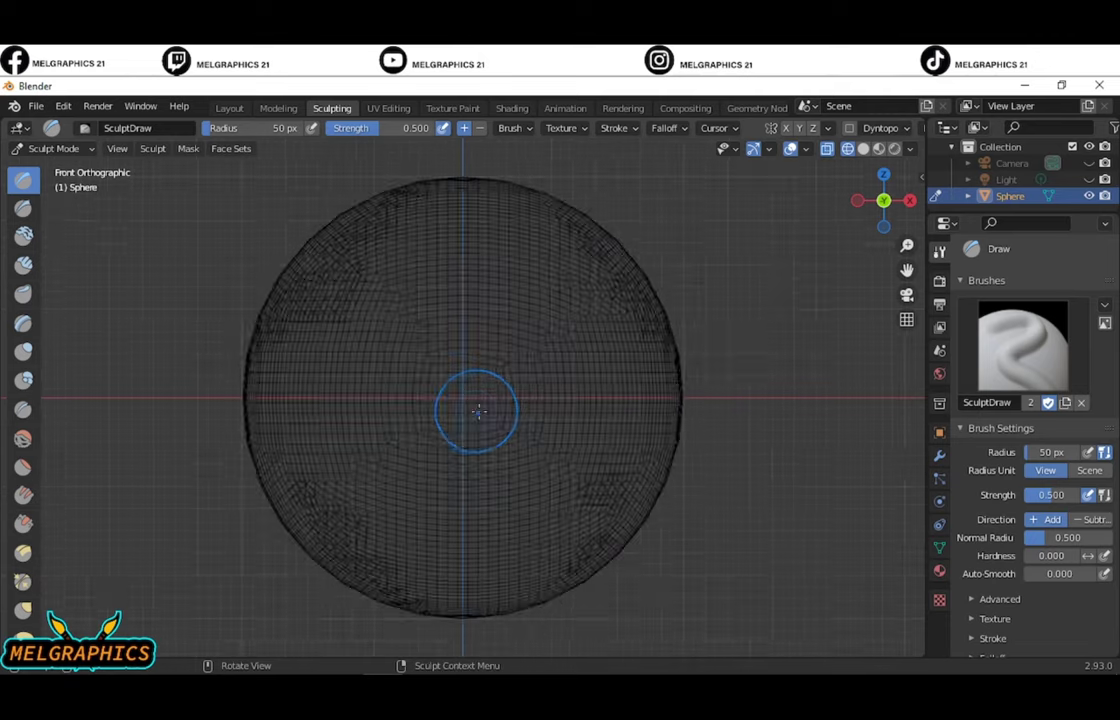
left_click(24, 609)
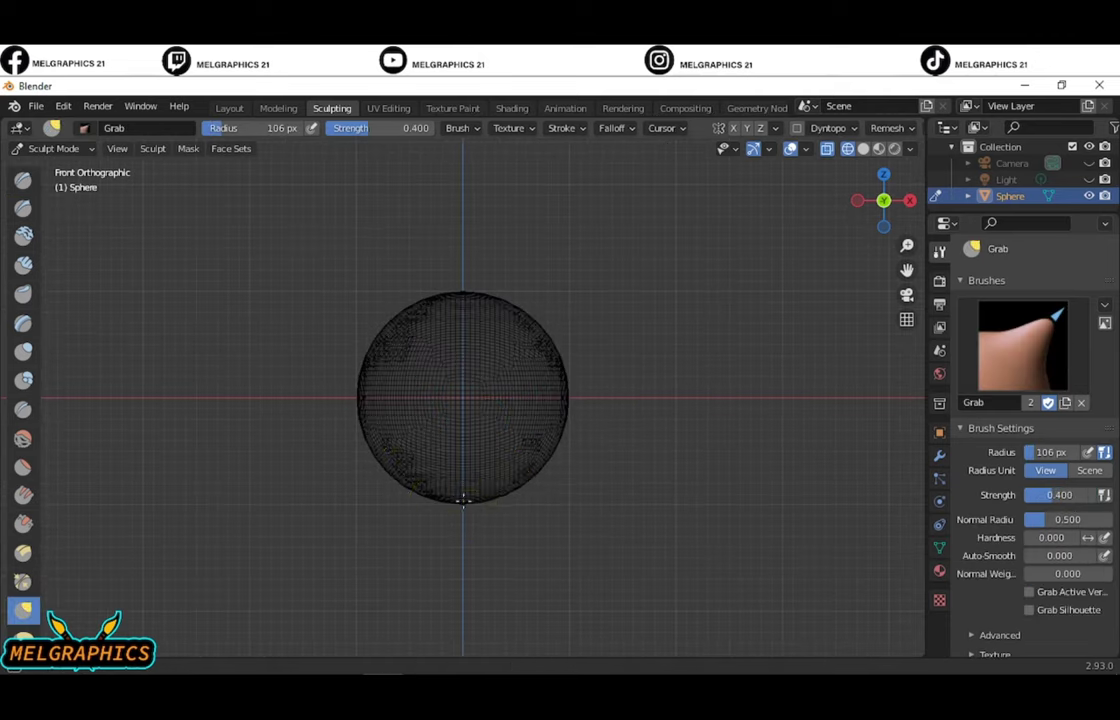
- Undo the earlier pull and drag the sphere's bottom down into an egg shape
key("ctrl+z")
scroll(475, 487, "down", 2)
left_click_drag(475, 487, 462, 572)
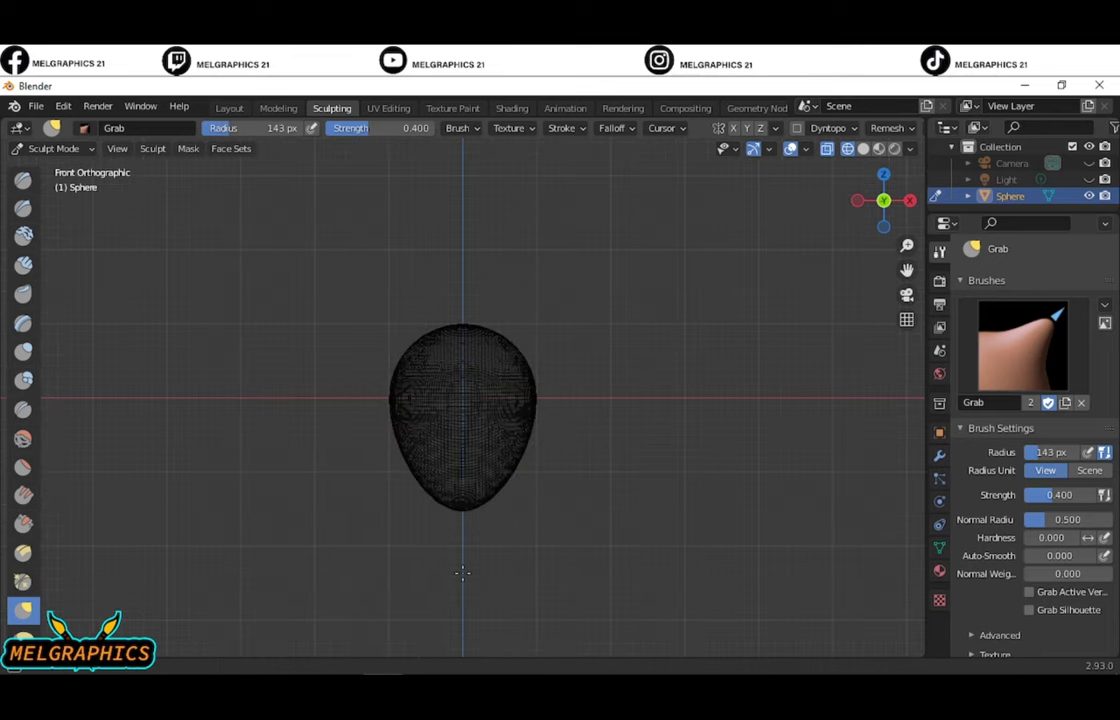
key("f")
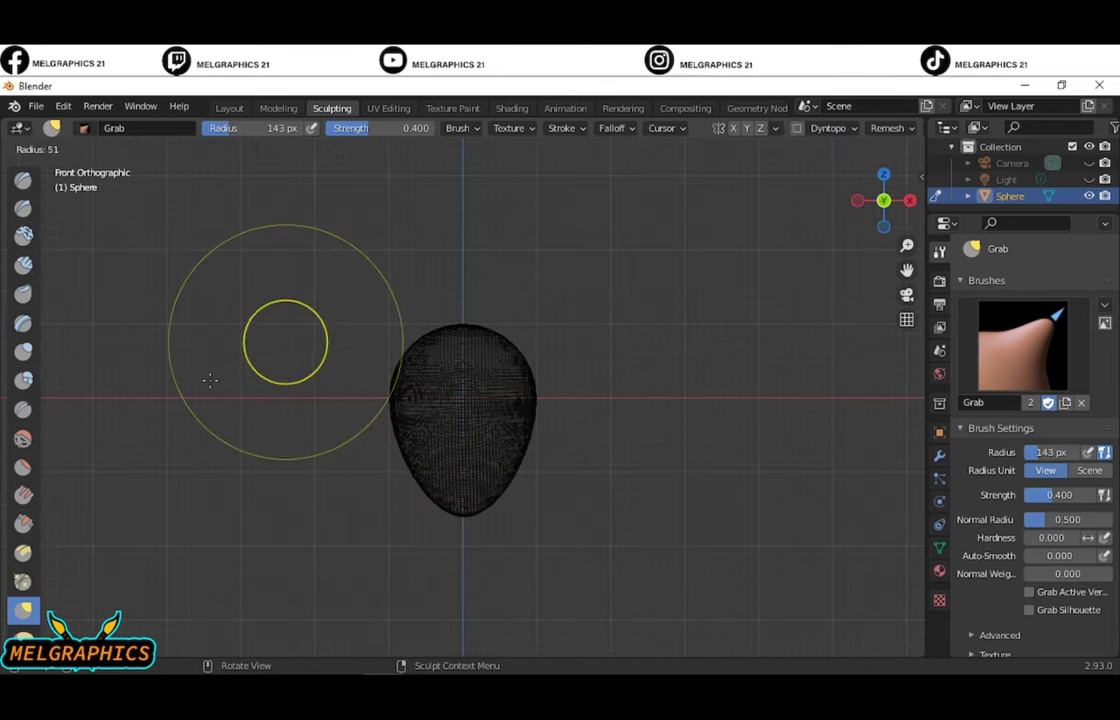
left_click(207, 380)
scroll(207, 380, "up", 5)
mouse_move(905, 270)
left_mouse_down()
mouse_move(400, 182)
mouse_move(363, 310)
left_mouse_up()
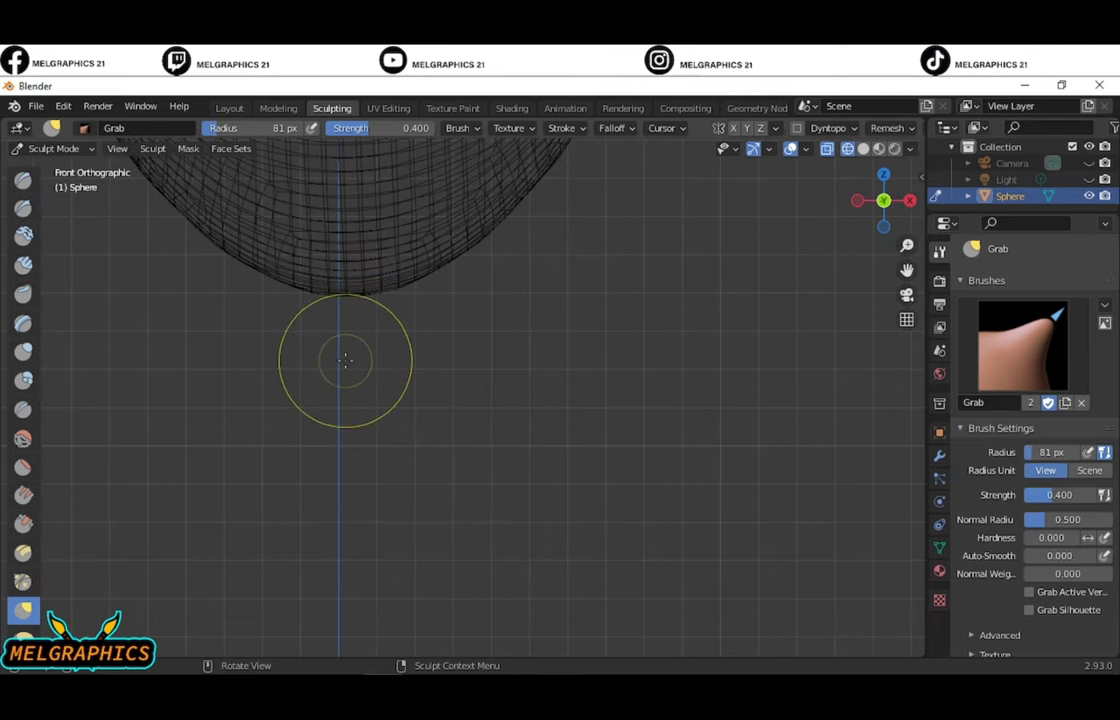
- Switch to solid shading and set the Elastic Deform brush radius to 37 px
key("shift+z")
left_click_drag(906, 270, 906, 325)
scroll(450, 455, "up", 4)
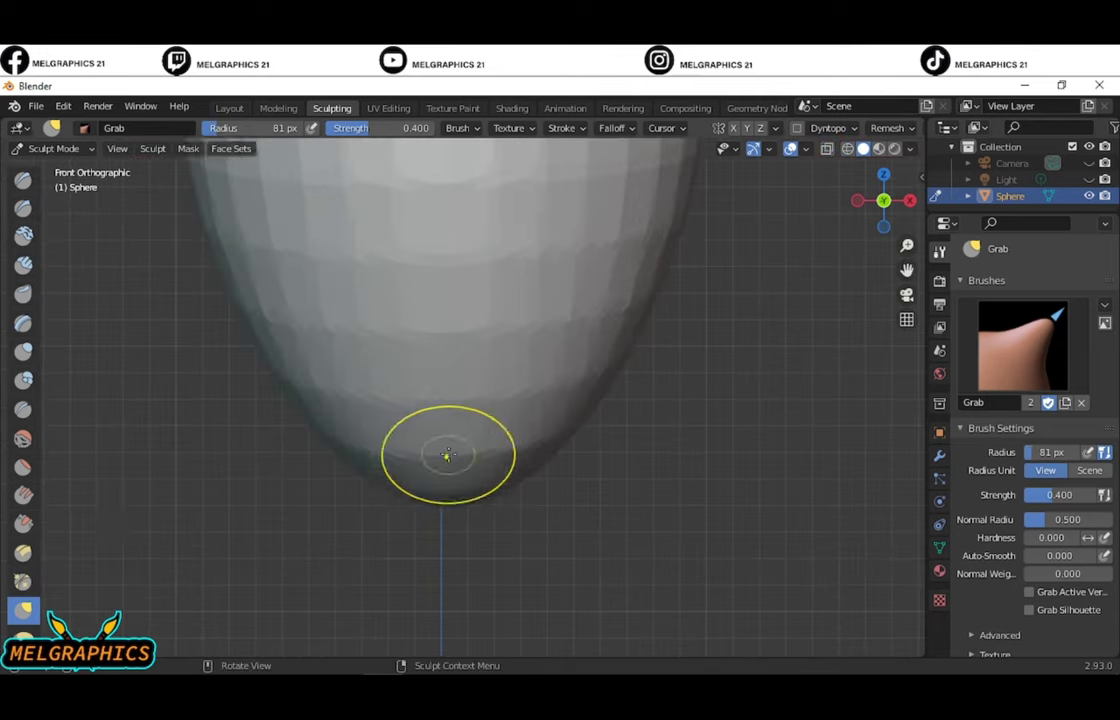
key("f")
key("Escape")
left_click(22, 636)
key("f")
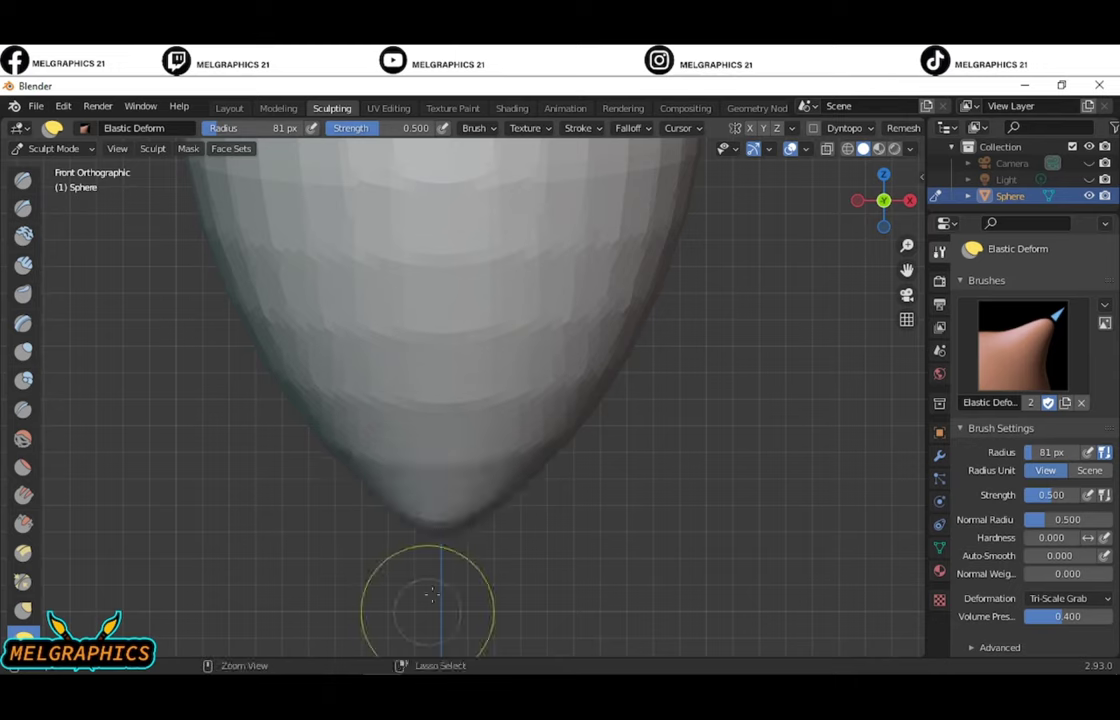
left_click(451, 517)
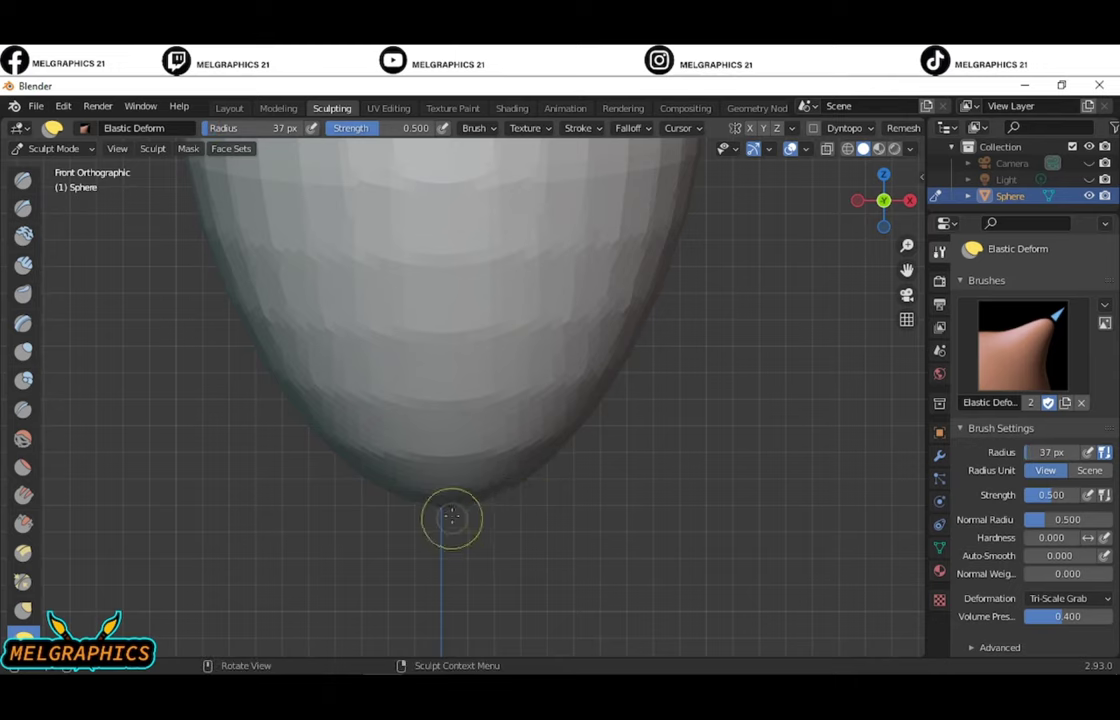
- Set the Grab brush strength to about 0.5, then draw a mouth stroke near the chin
left_click(30, 614)
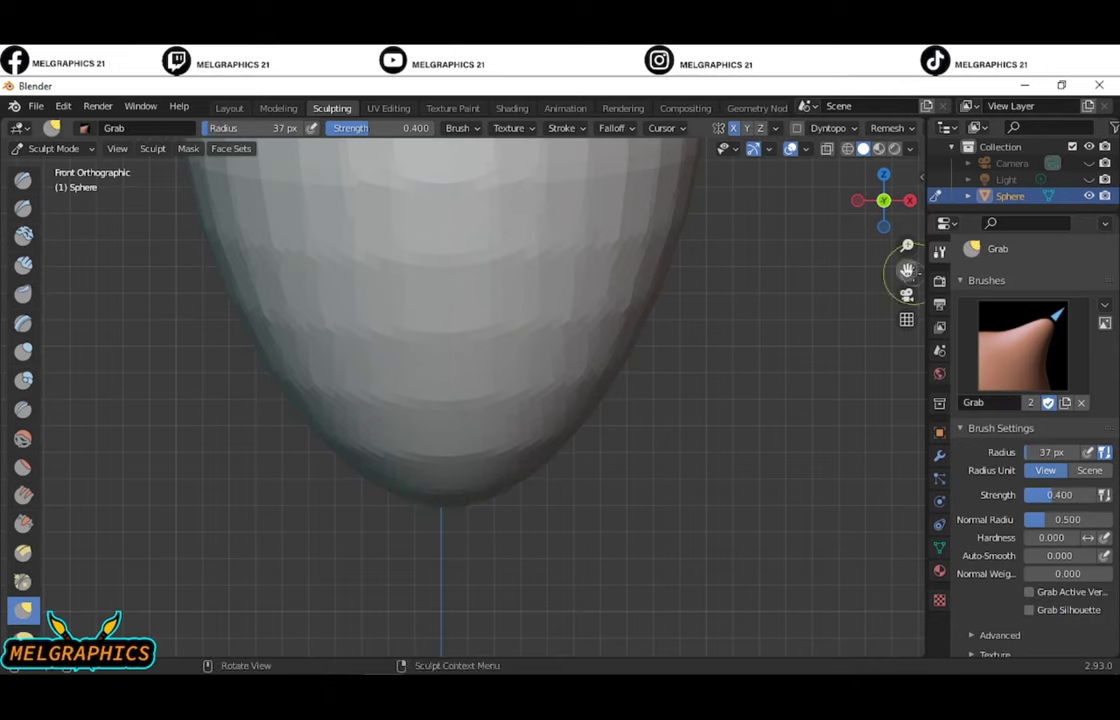
scroll(475, 412, "down", 4)
key("KP_Decimal")
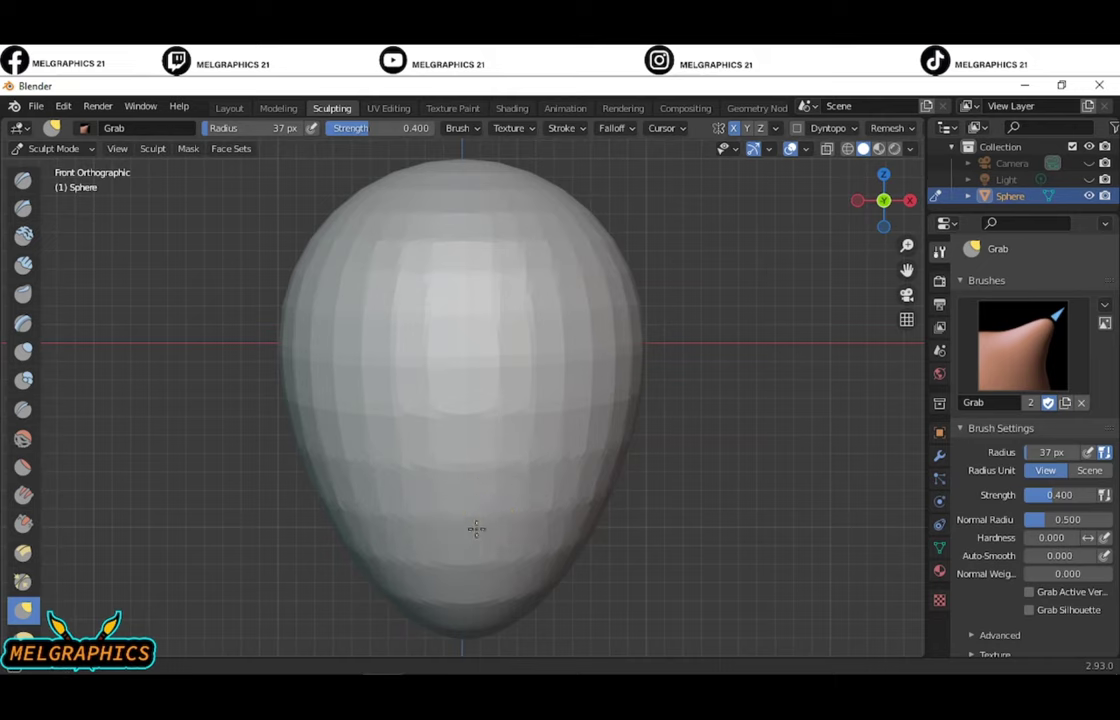
middle_click_drag(511, 505, 580, 470)
key("shift+f")
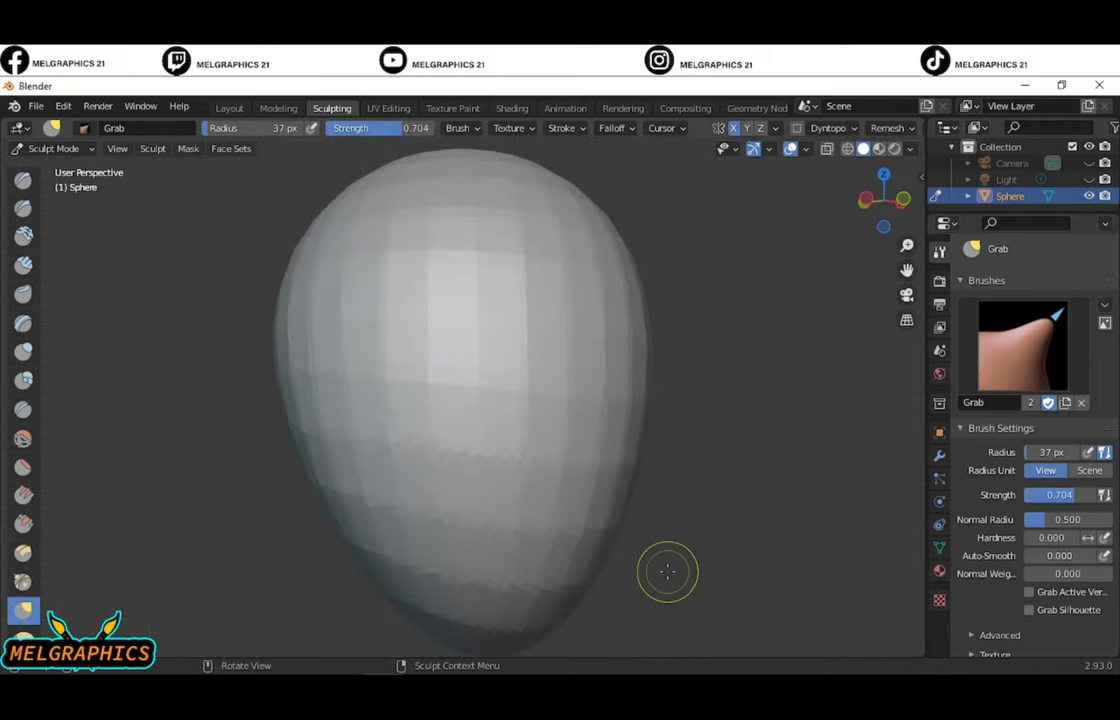
key("KP_1")
key("shift+f")
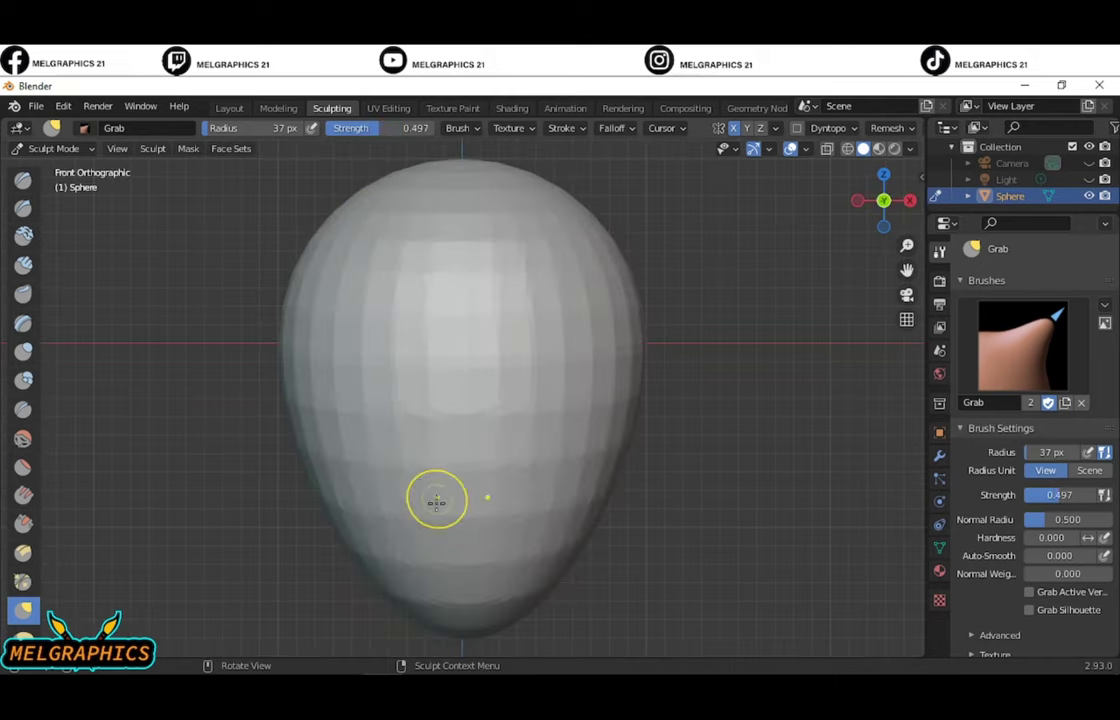
key("x")
left_click_drag(370, 518, 535, 520)
- Undo the mouth stroke and carve a new mouth groove near the chin
key("ctrl+z")
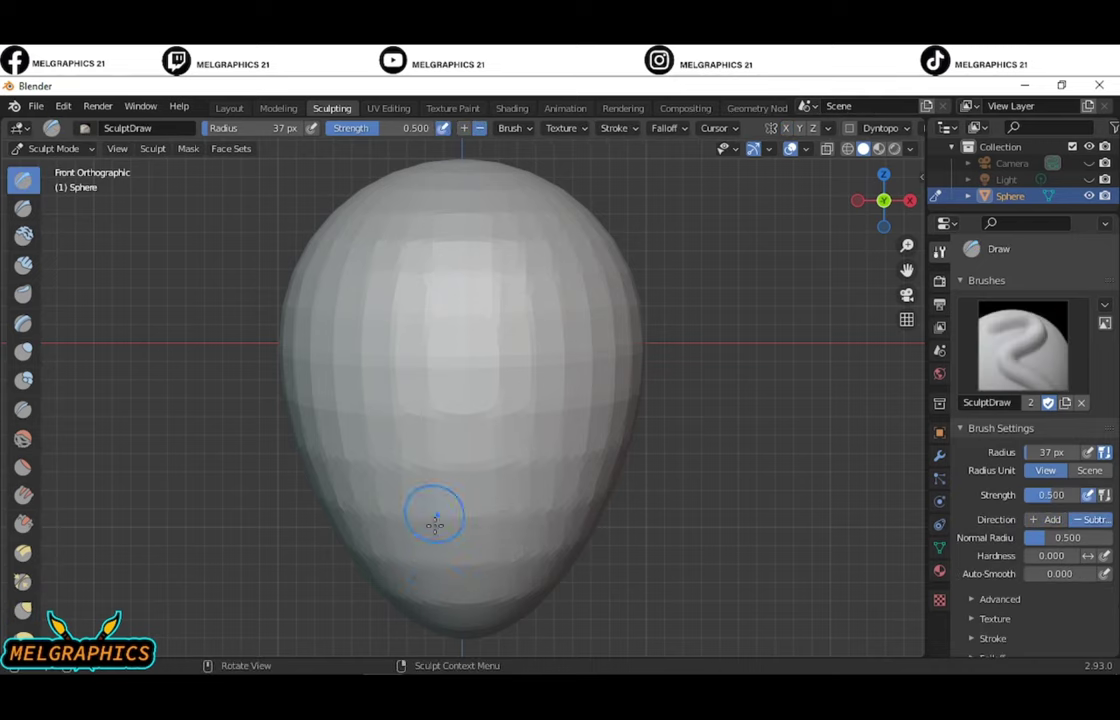
left_click_drag(435, 522, 413, 527)
middle_click_drag(413, 527, 565, 512)
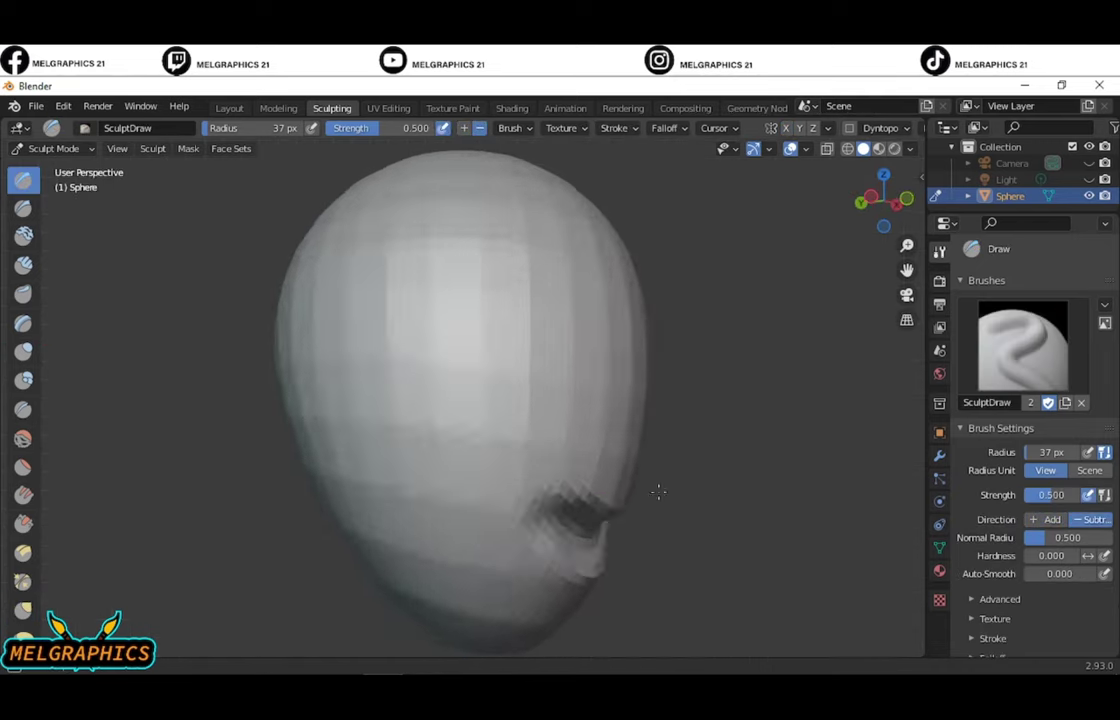
key("KP_1")
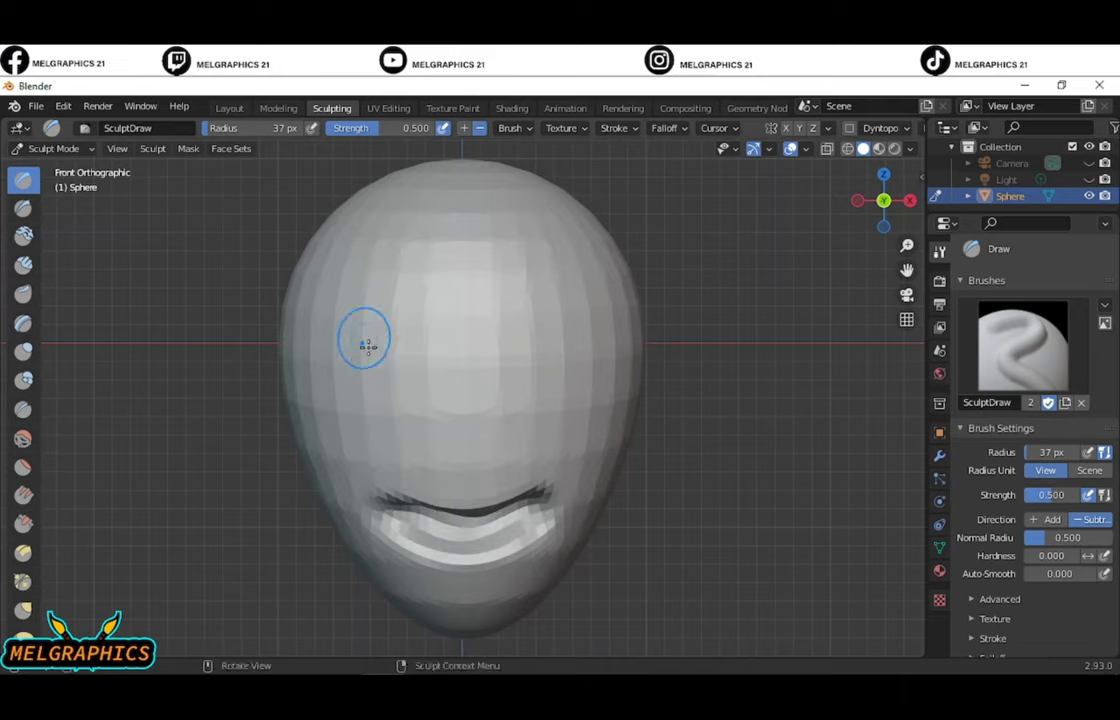
- Enable X symmetry and carve two mirrored eye sockets, orbiting to inspect them
left_click(786, 128)
left_click_drag(380, 295, 376, 372)
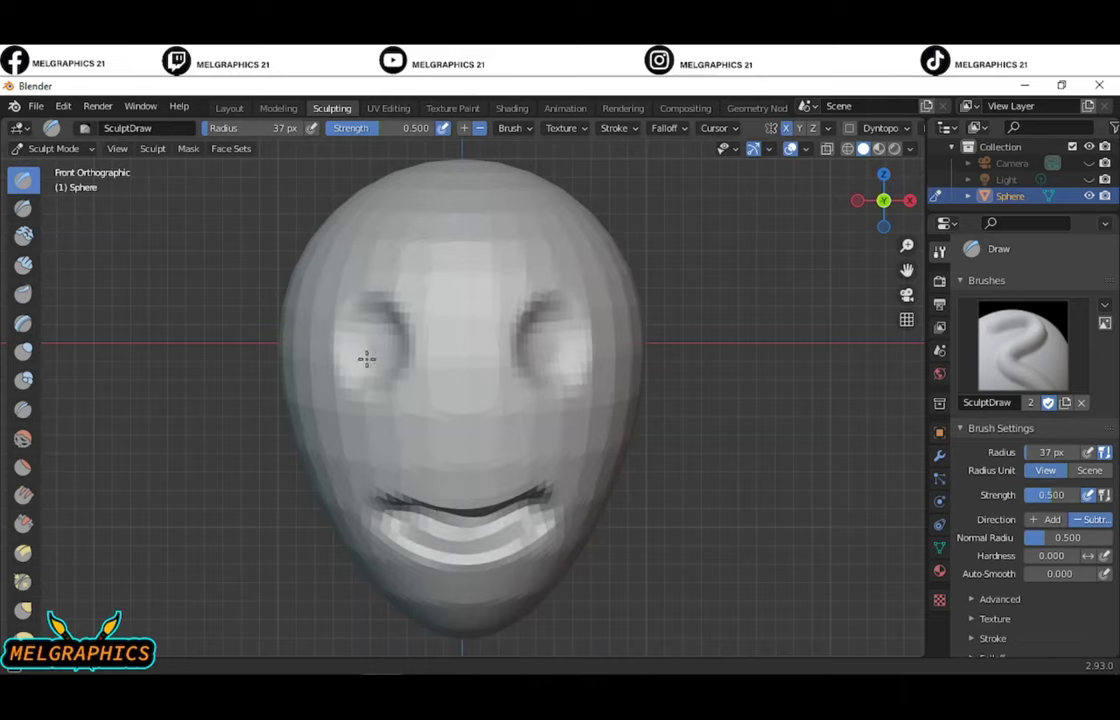
middle_click_drag(366, 359, 530, 350)
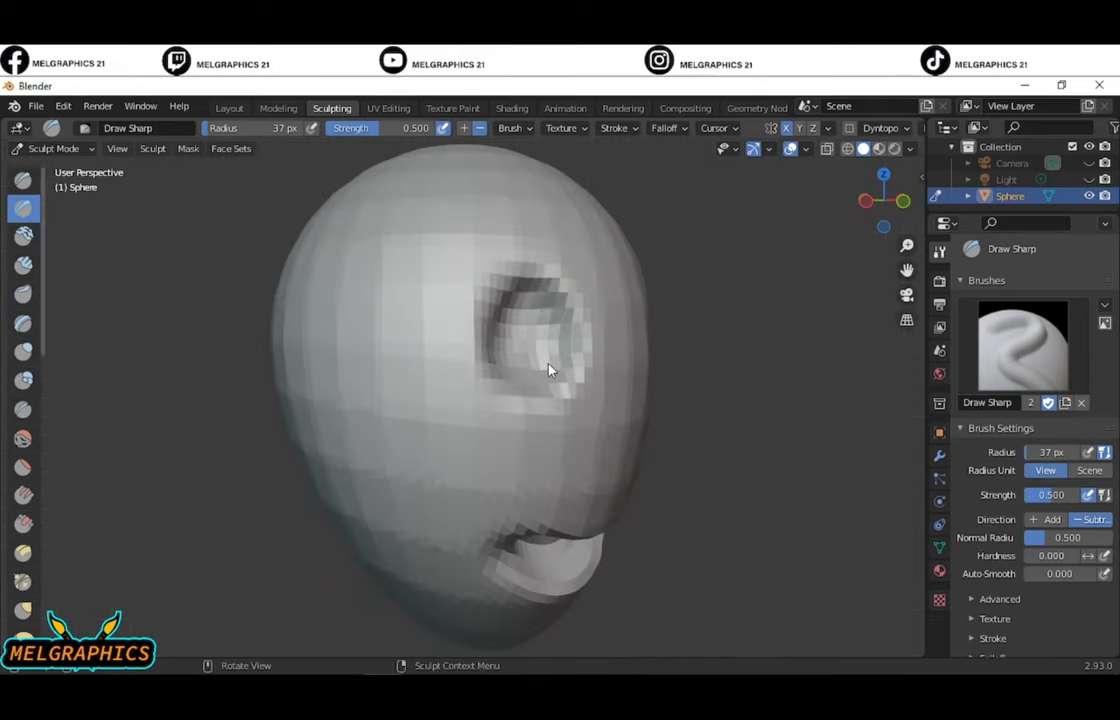
mouse_move(502, 335)
middle_mouse_down()
mouse_move(467, 425)
mouse_move(522, 518)
mouse_move(600, 478)
middle_mouse_up()
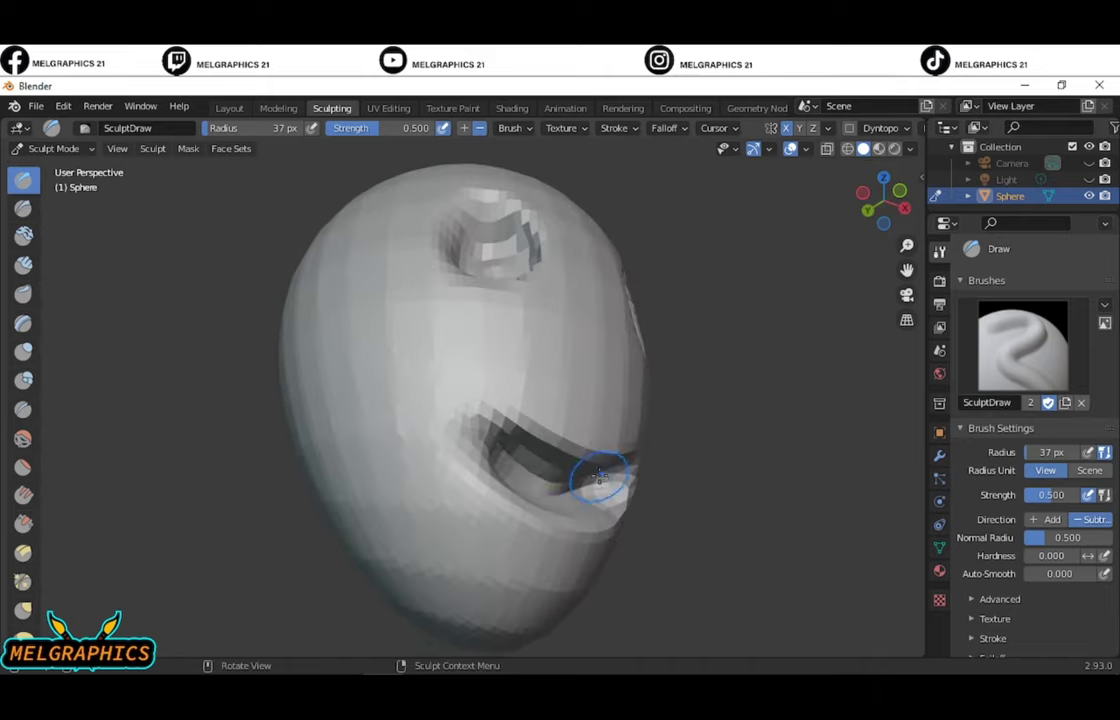
mouse_move(686, 469)
middle_mouse_down()
mouse_move(498, 560)
mouse_move(566, 515)
middle_mouse_up()
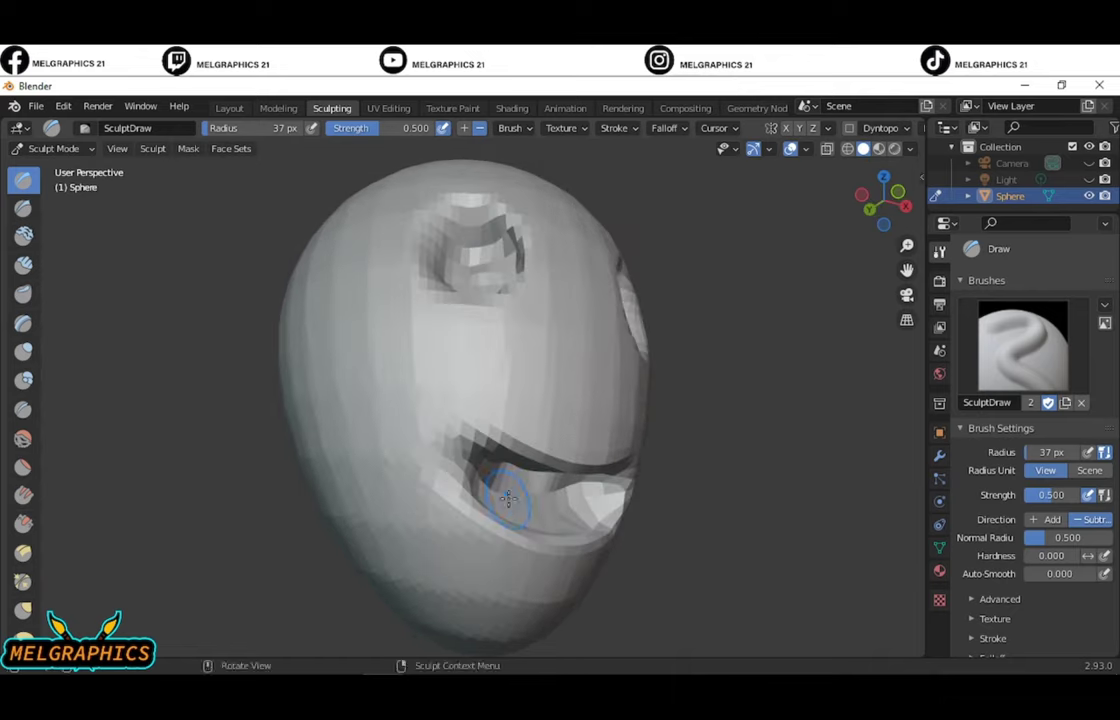
middle_click_drag(512, 477, 534, 537)
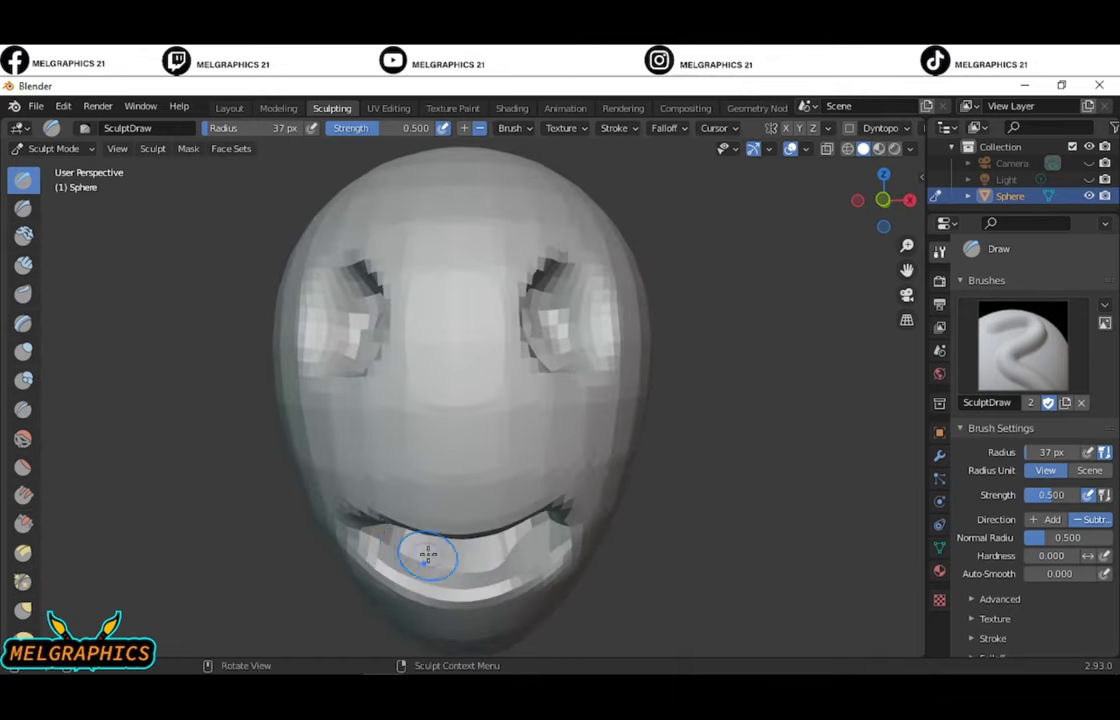
middle_click_drag(428, 556, 662, 512)
key("KP_1")
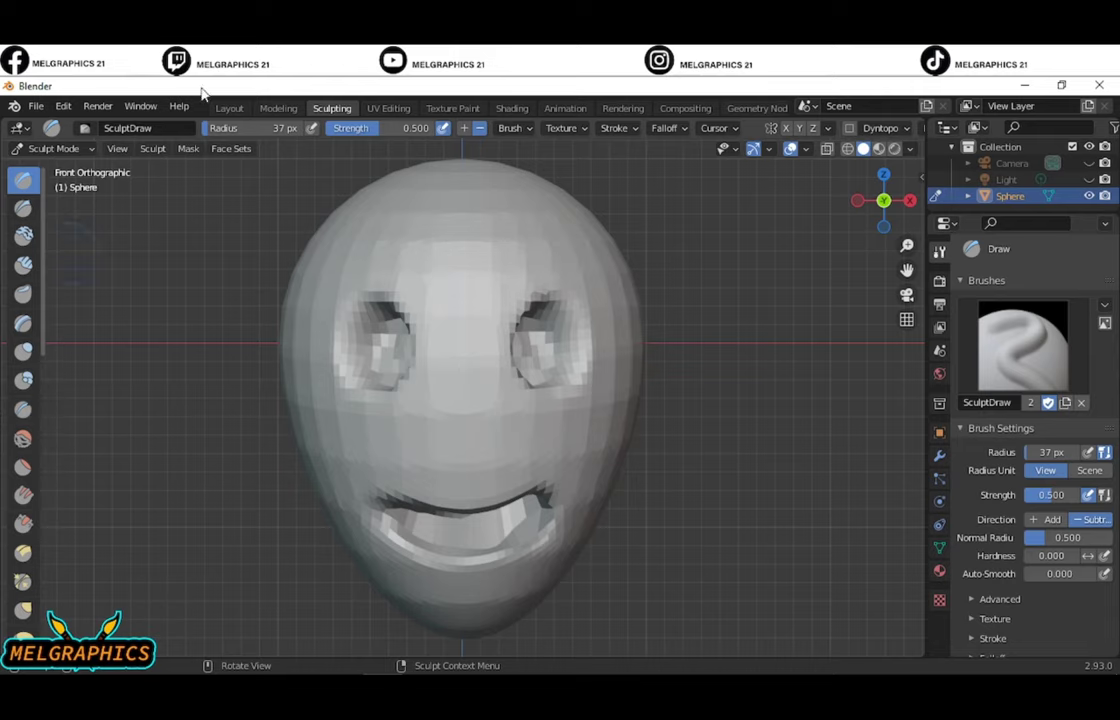
- Return to the Layout workspace with the sculpted head in view
left_click(229, 108)
scroll(478, 470, "up", 8)
right_click(512, 507)
scroll(730, 418, "down", 2)
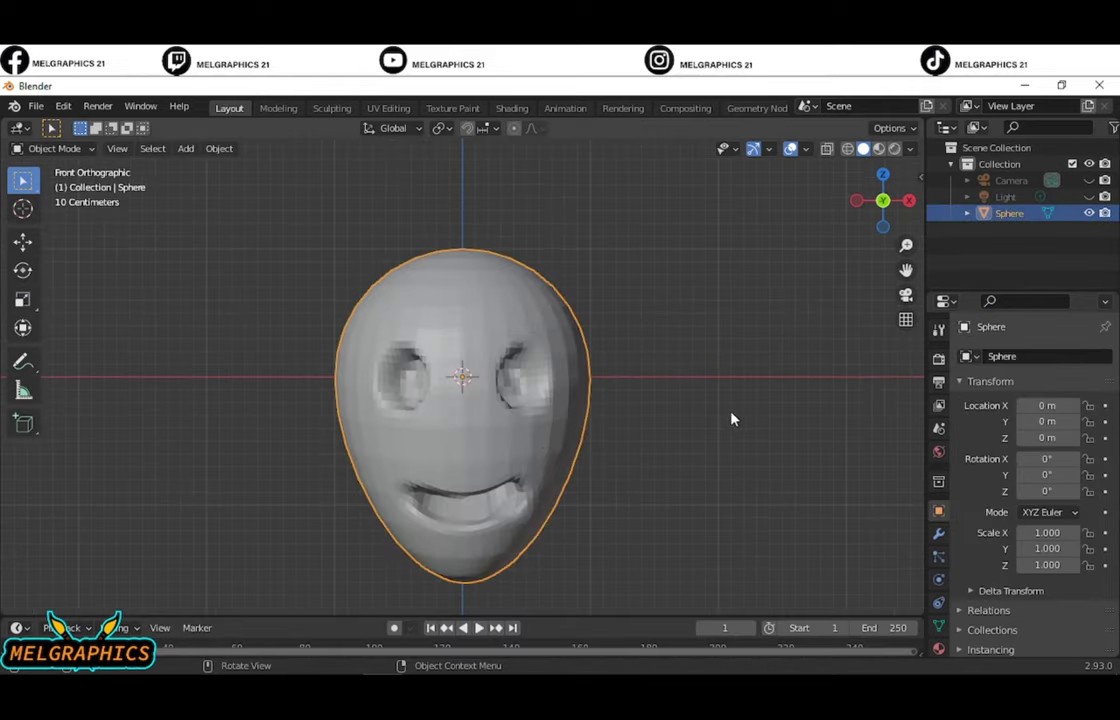
- Reselect the sphere head and go back to the Sculpting workspace
left_click(790, 472)
mouse_move(790, 472)
middle_mouse_down()
mouse_move(460, 460)
mouse_move(615, 435)
mouse_move(687, 532)
mouse_move(660, 486)
mouse_move(715, 465)
mouse_move(660, 470)
mouse_move(520, 330)
middle_mouse_up()
left_click(520, 330)
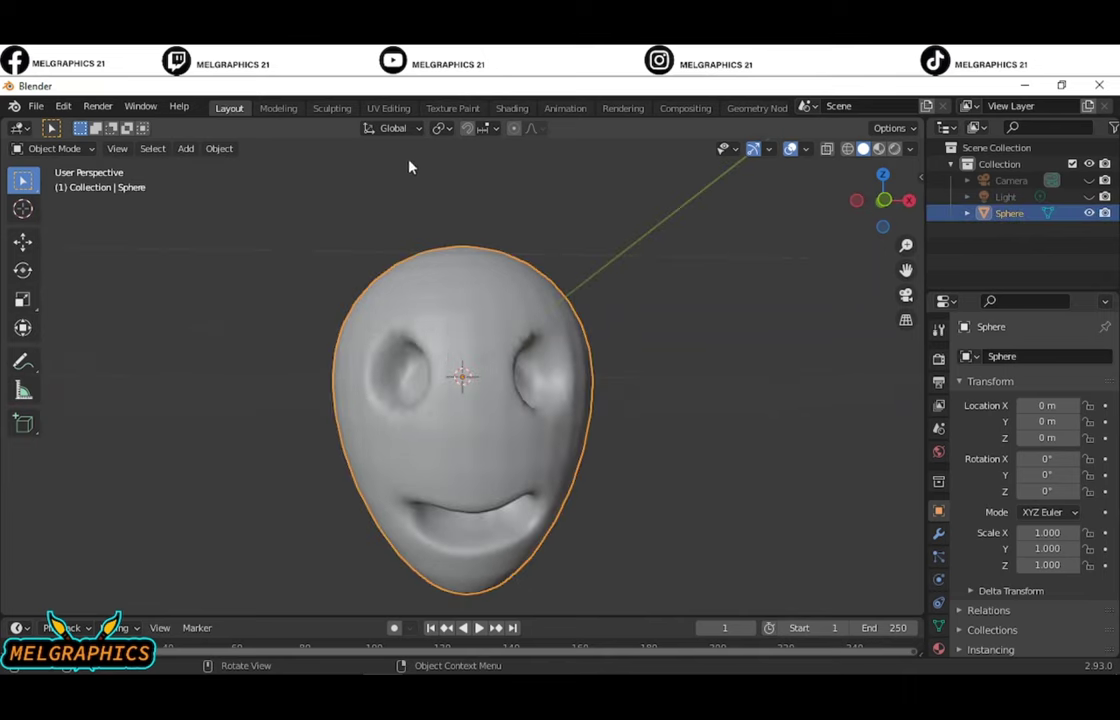
left_click(333, 108)
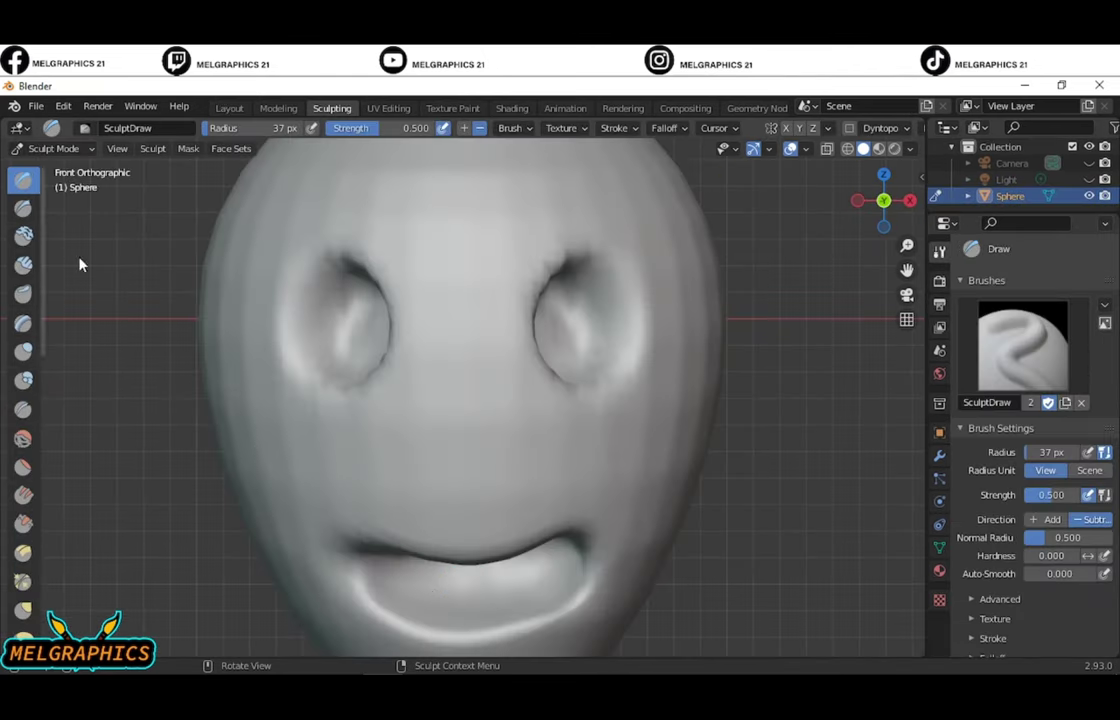
- Reshape the lower lip and deepen both eye sockets, then inspect the mouth close up
left_click_drag(561, 572, 566, 553)
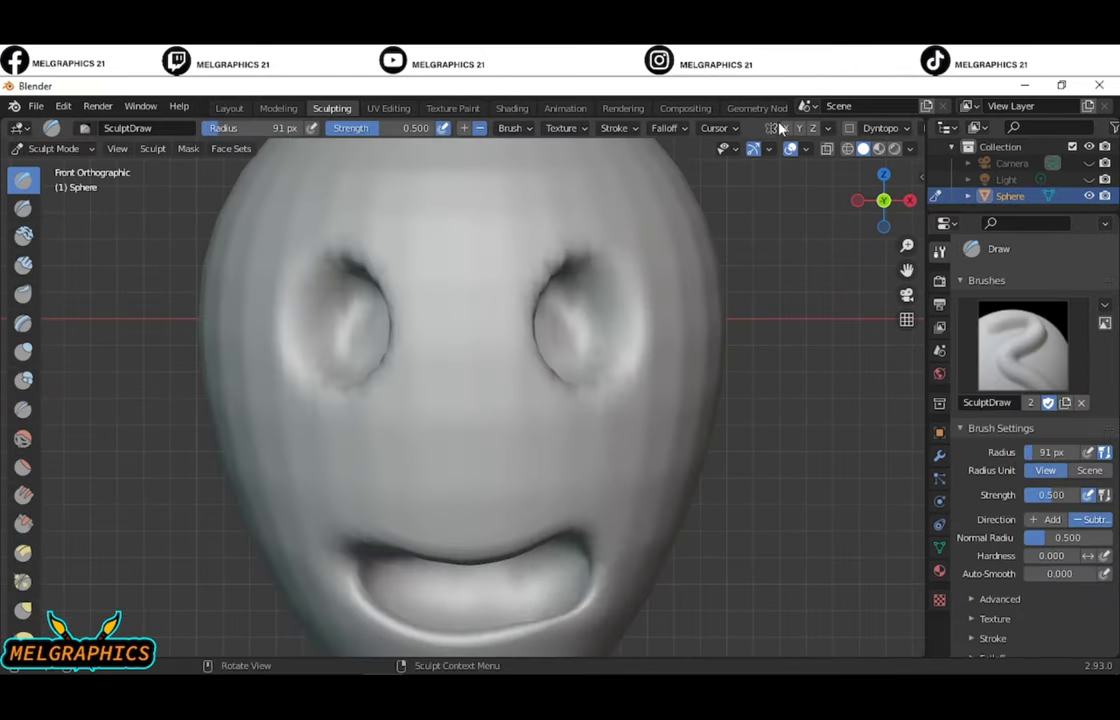
left_click_drag(530, 290, 572, 357)
middle_click_drag(572, 357, 337, 335)
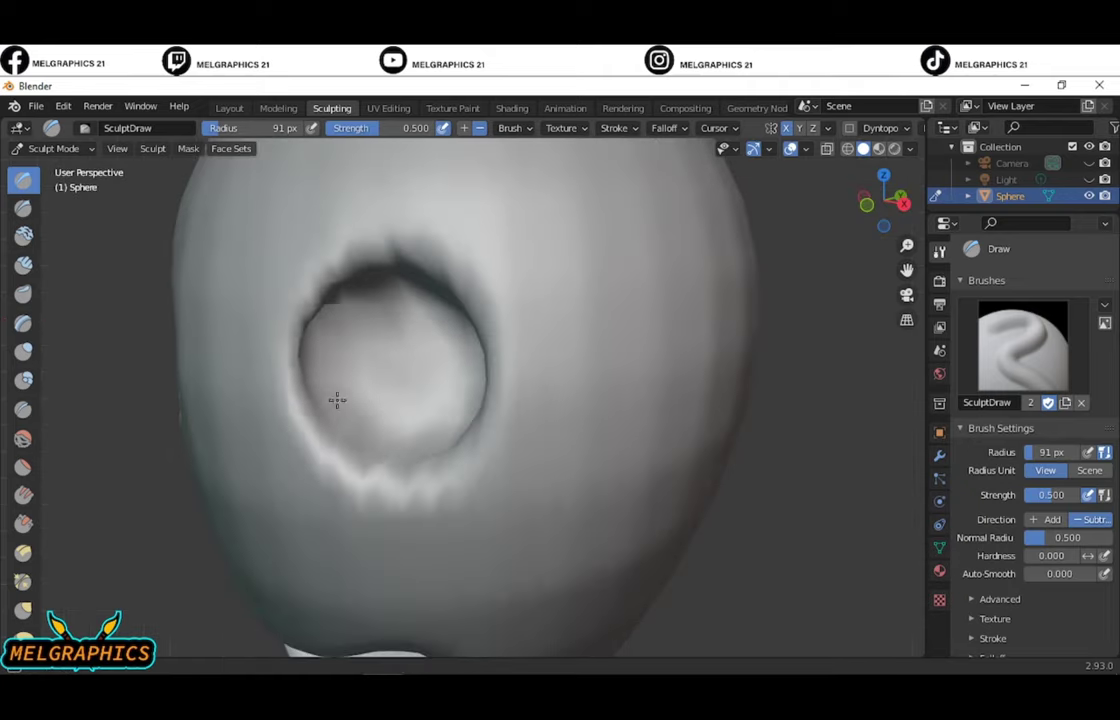
scroll(337, 400, "down", 5)
mouse_move(520, 388)
middle_mouse_down()
mouse_move(475, 388)
mouse_move(710, 375)
mouse_move(472, 393)
middle_mouse_up()
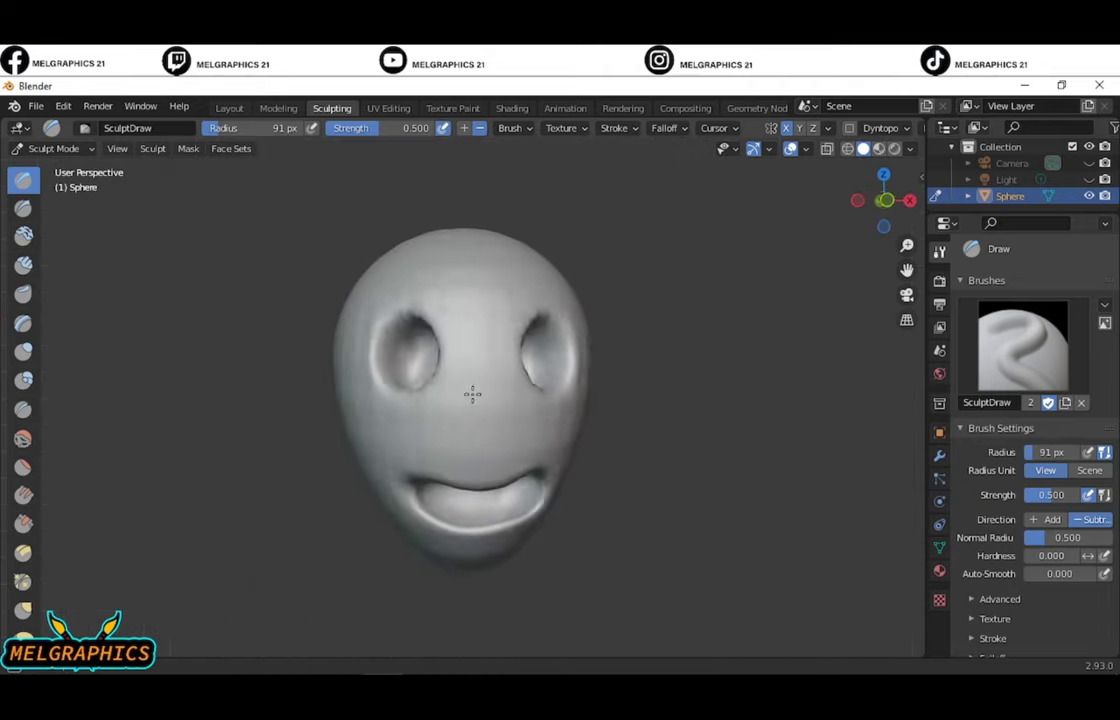
scroll(472, 393, "up", 5)
middle_click_drag(487, 490, 431, 498)
middle_click_drag(544, 231, 450, 395)
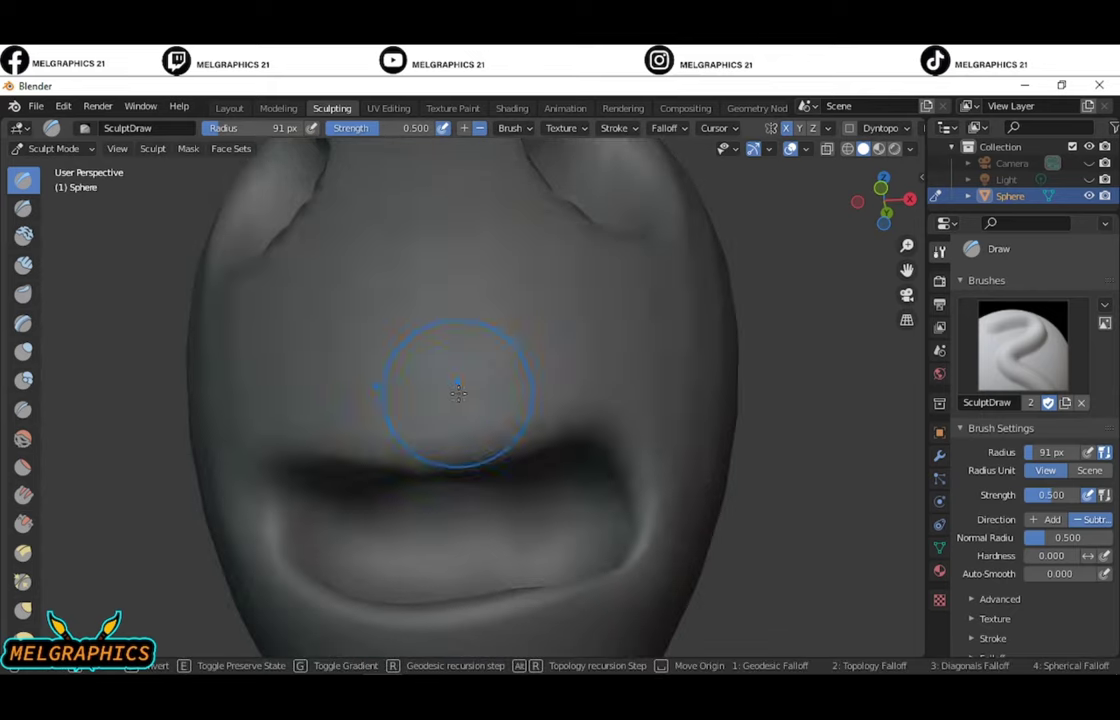
scroll(460, 375, "down", 5)
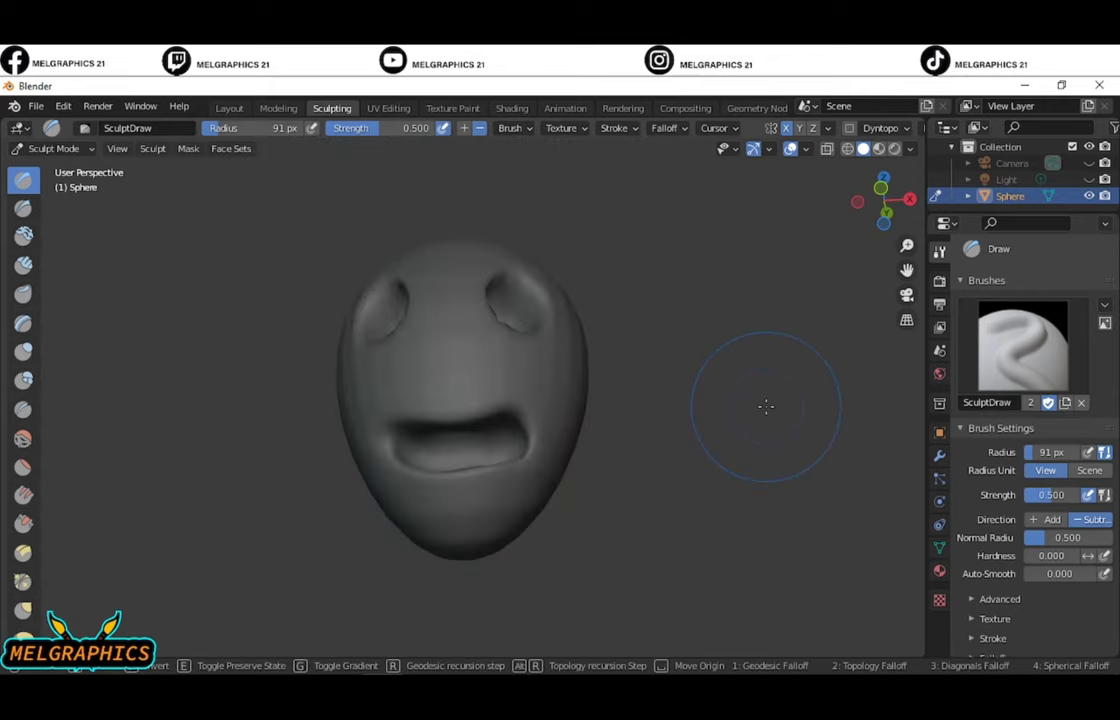
- Switch to Object Mode and add a scaled second UV sphere
left_click(53, 148)
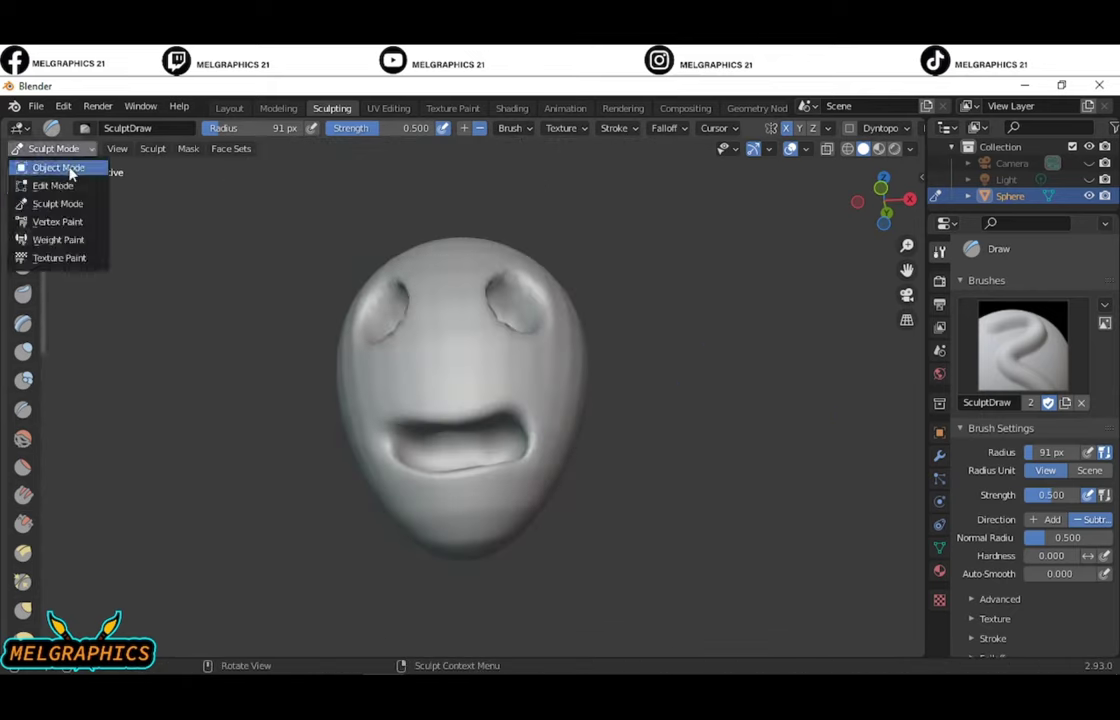
left_click(55, 167)
key("shift+a")
left_click(287, 283)
key("s")
left_click(605, 316)
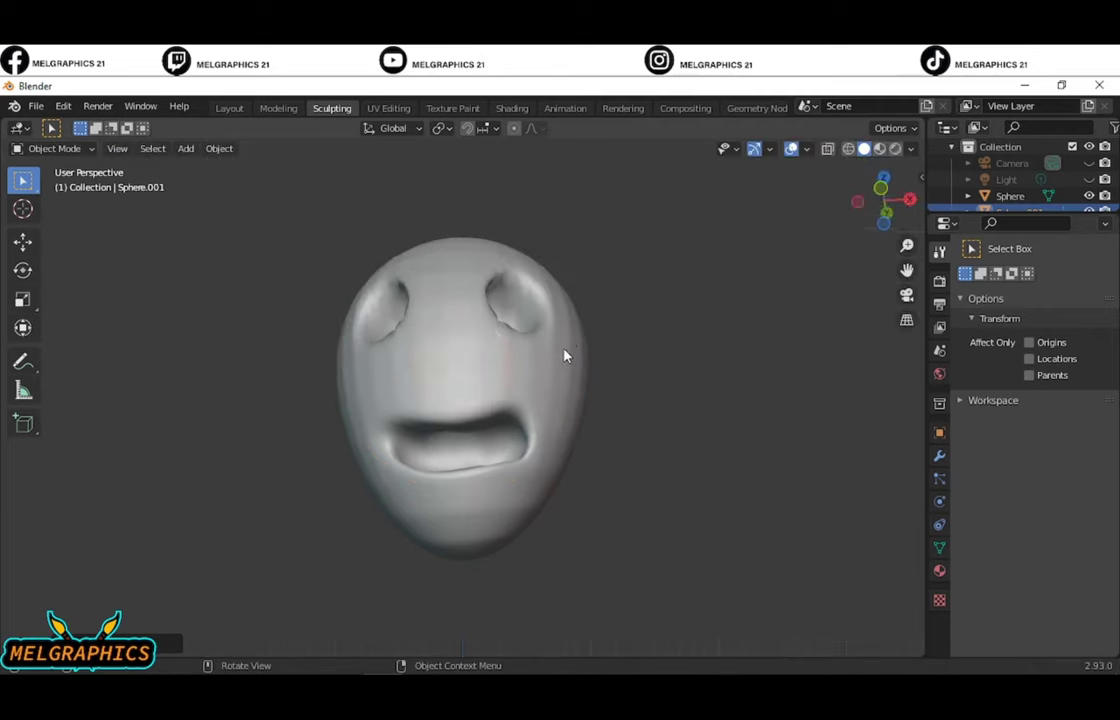
- From the side view, move the new sphere forward along Y and down to mouth height
key("KP_3")
key("g")
key("y")
left_click(471, 356)
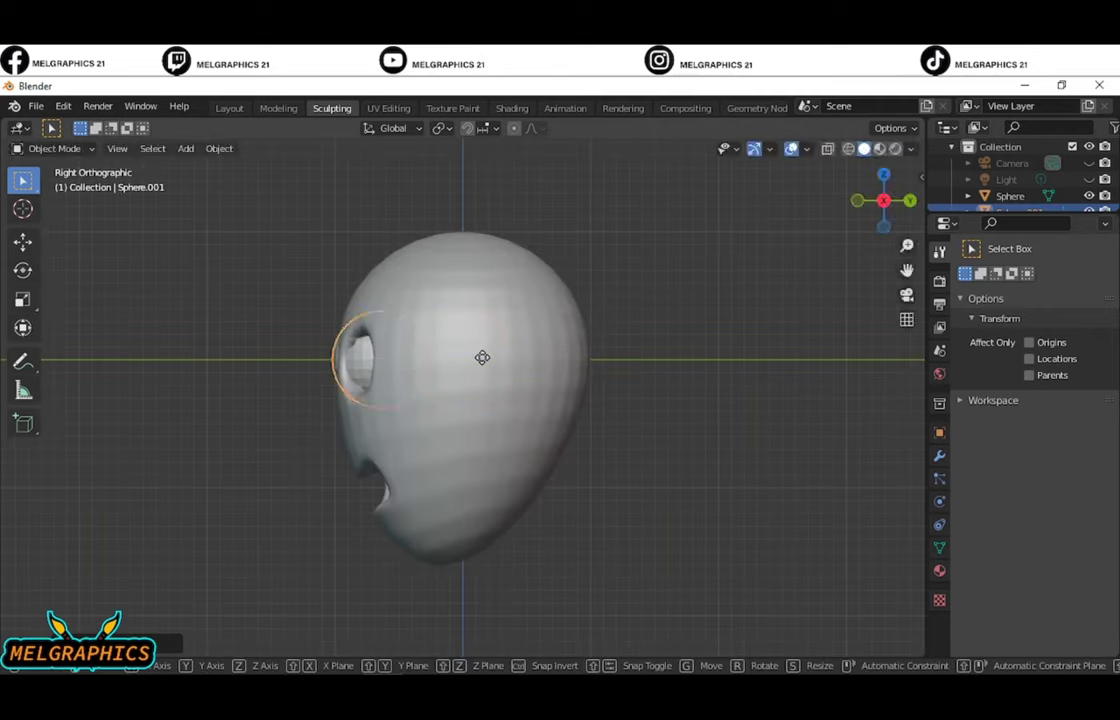
key("g")
key("z")
left_click(485, 452)
- Shrink the sphere to about 0.61 and settle it inside the mouth opening
key("KP_1")
key("s")
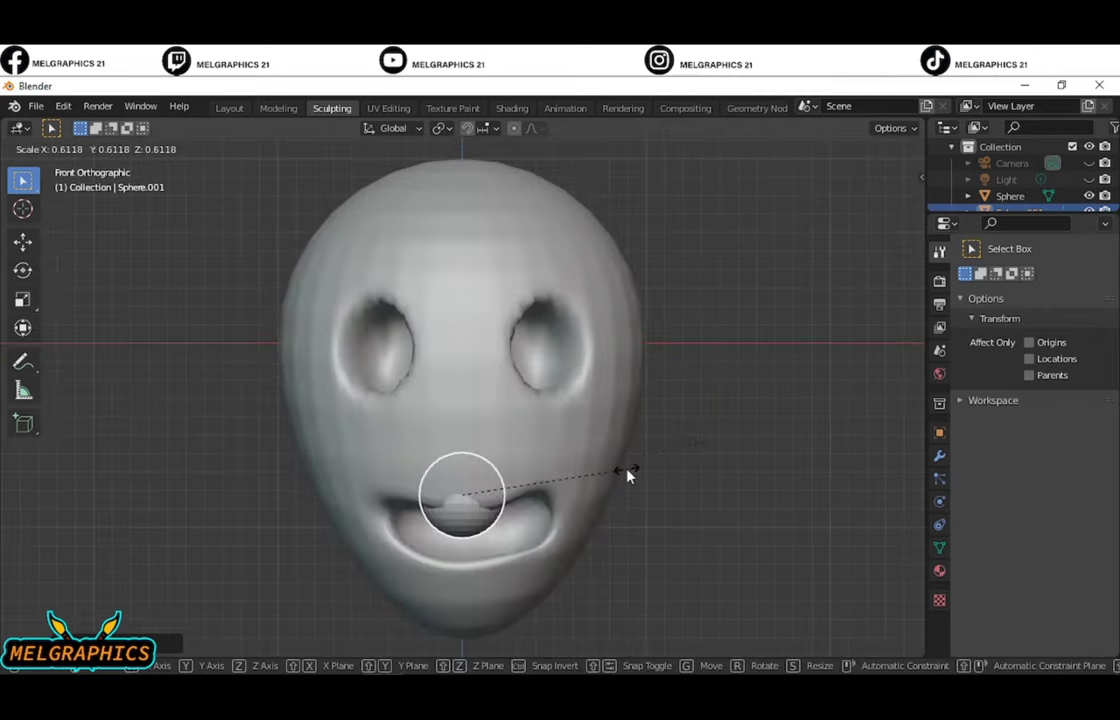
left_click(625, 470)
key("g")
key("z")
left_click(625, 500)
mouse_move(625, 500)
middle_mouse_down()
mouse_move(510, 458)
mouse_move(602, 487)
middle_mouse_up()
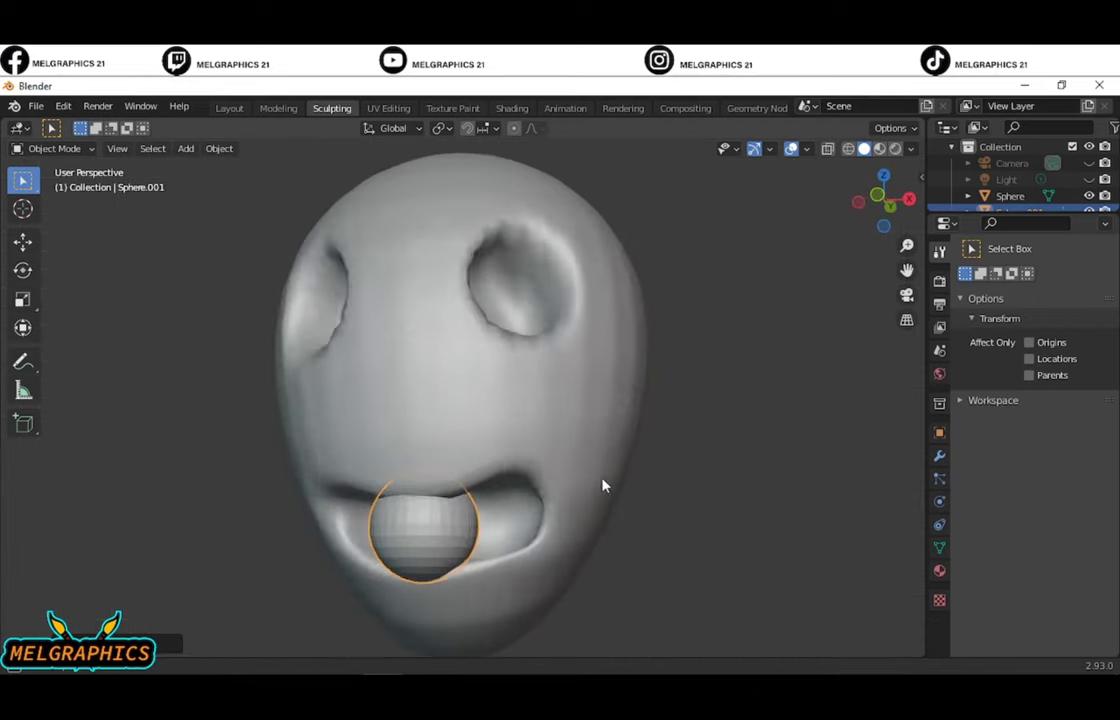
- Put the mouth sphere into Sculpt Mode and zoom in on it
left_click(72, 151)
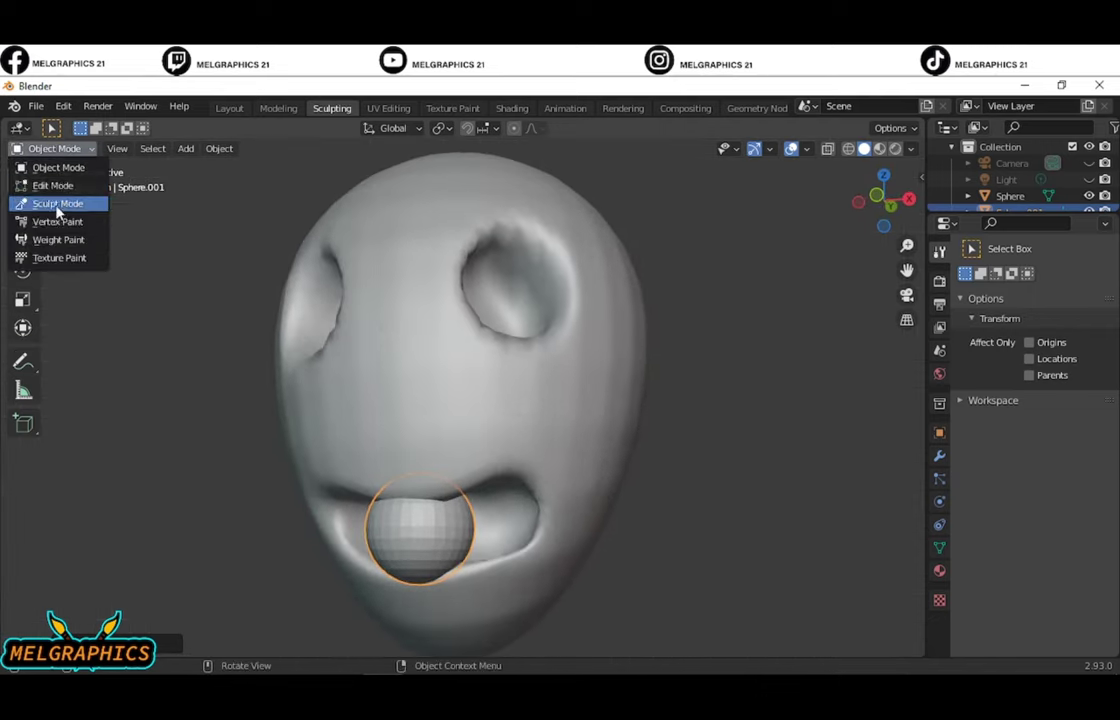
left_click(60, 202)
key("shift+z")
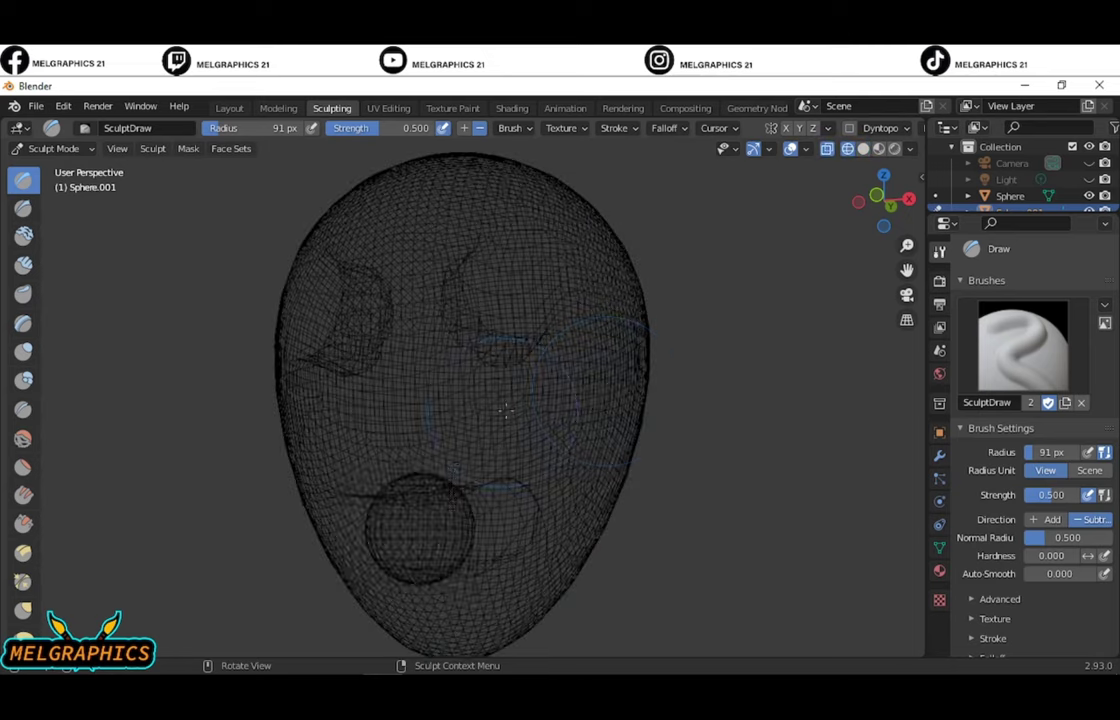
key("shift+z")
scroll(725, 367, "up", 2)
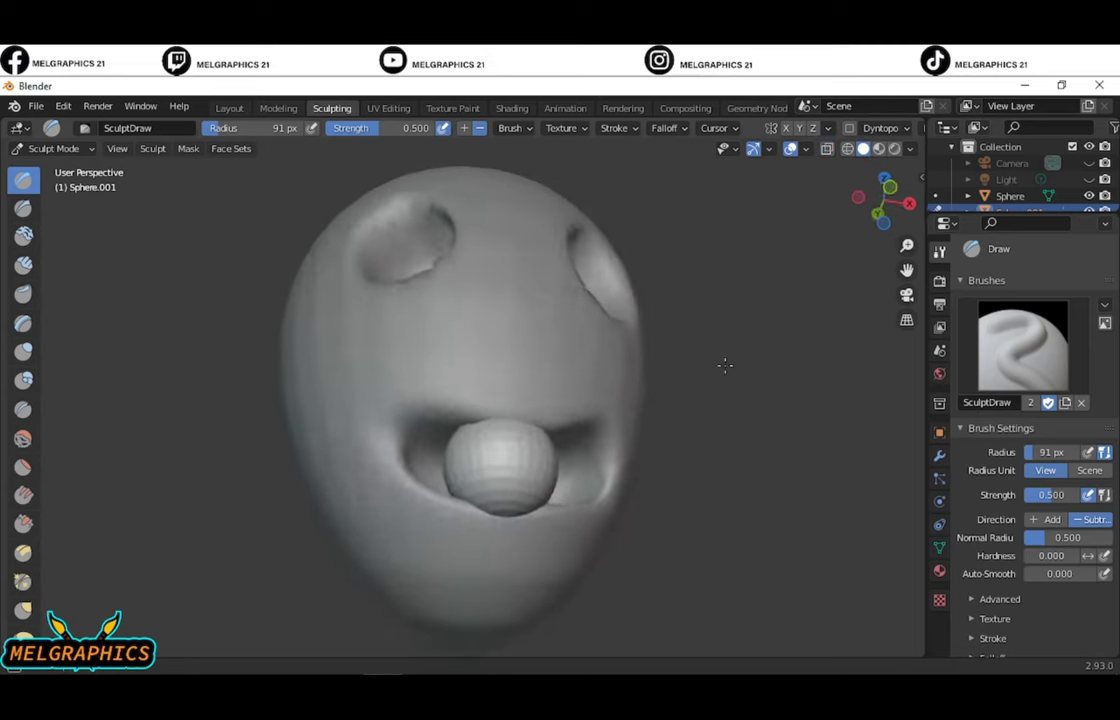
scroll(457, 537, "up", 3)
scroll(480, 480, "up", 2)
- With the Grab brush, stretch both sides of the sphere into a wide lip, checking from the side
key("g")
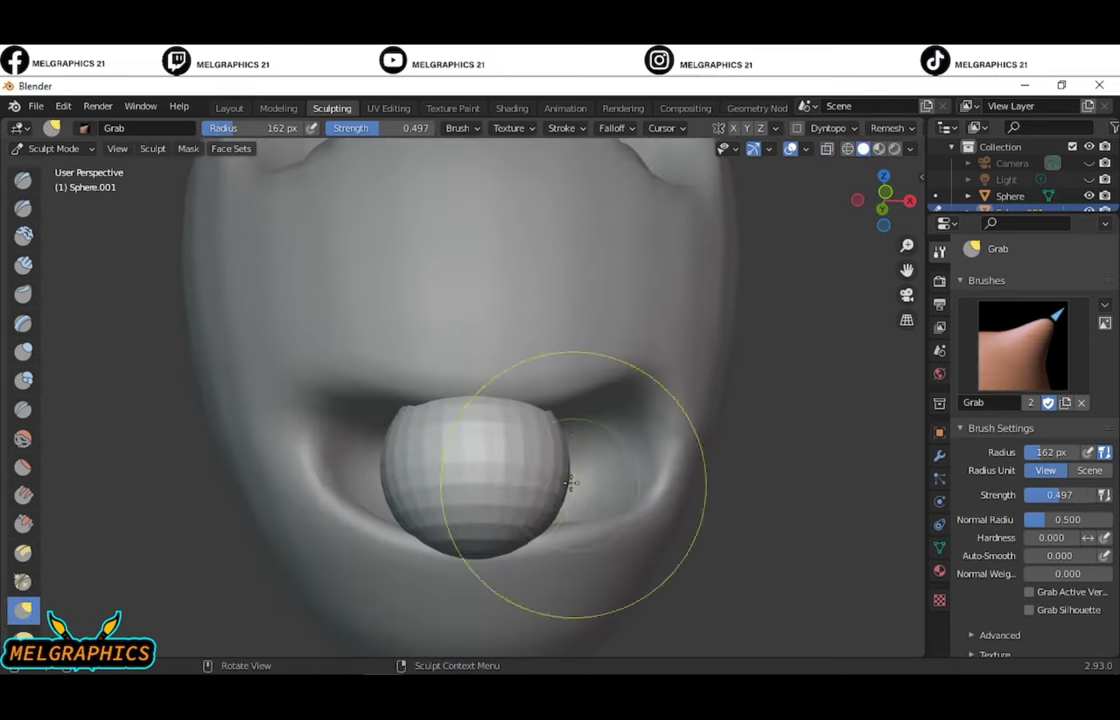
left_click_drag(569, 483, 600, 475)
left_click_drag(390, 440, 330, 425)
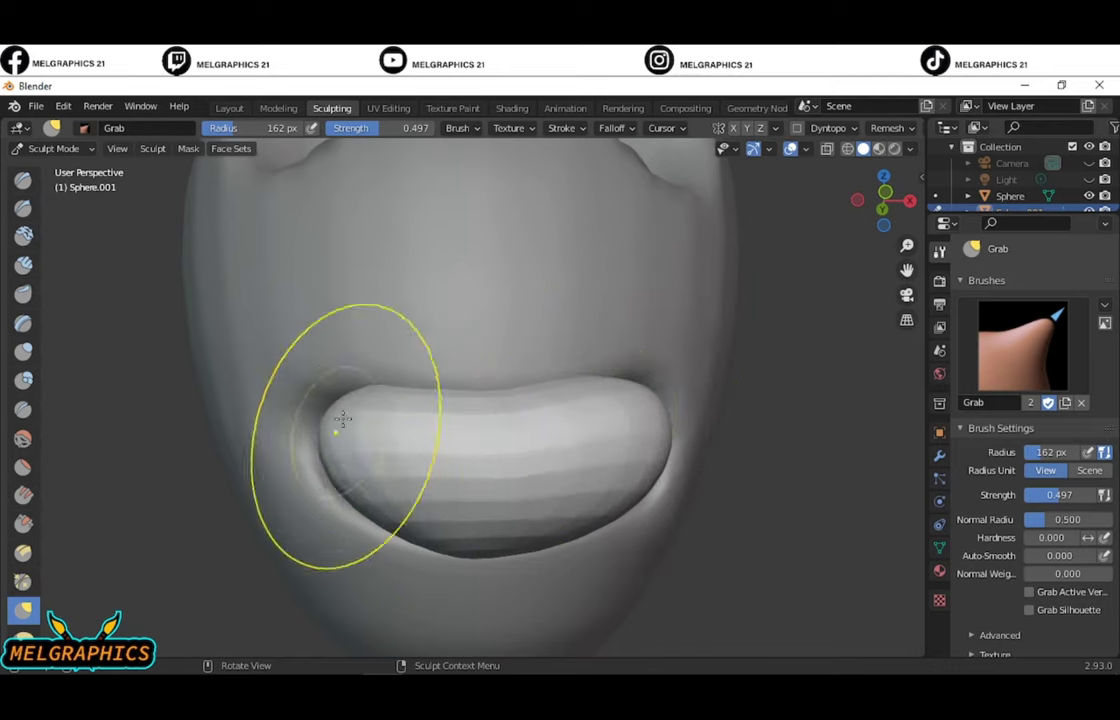
key("KP_3")
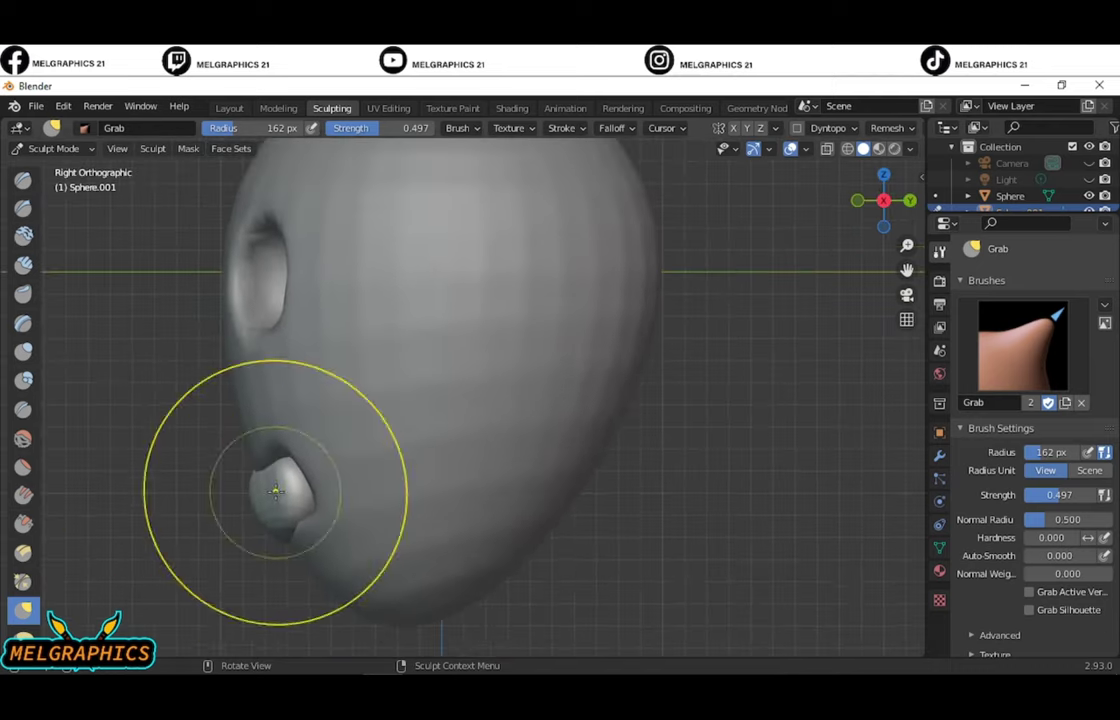
scroll(276, 490, "up", 2)
mouse_move(276, 490)
middle_mouse_down("shift")
mouse_move(567, 532)
mouse_move(857, 457)
mouse_move(285, 487)
middle_mouse_up("shift")
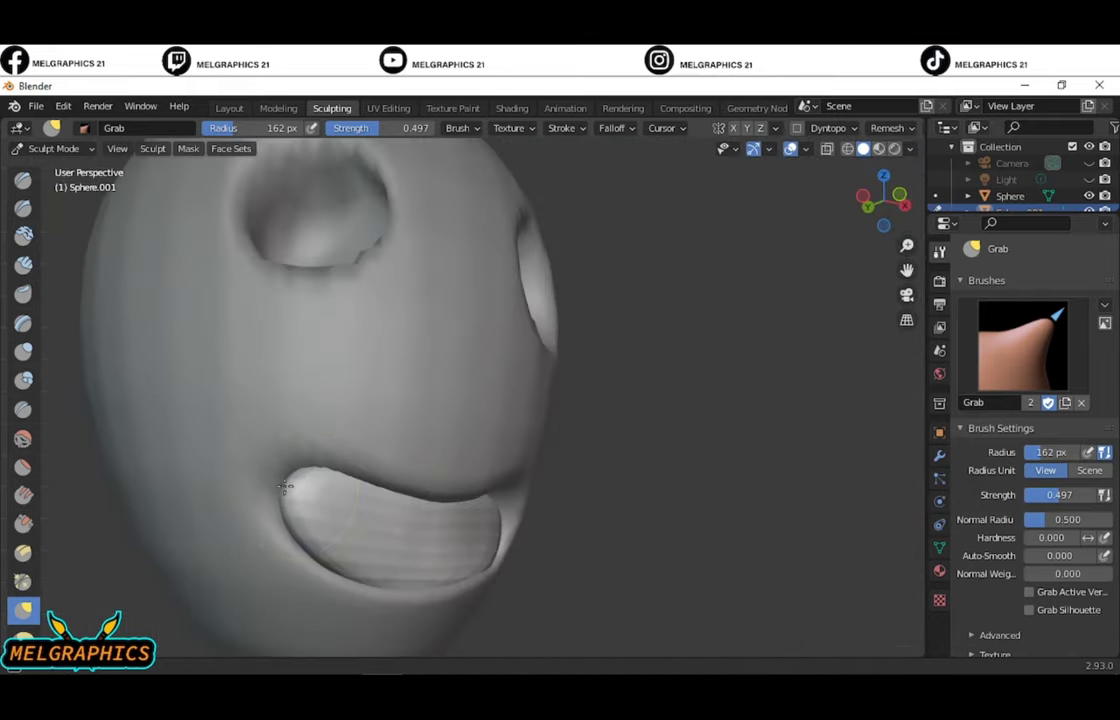
mouse_move(357, 568)
middle_mouse_down()
mouse_move(660, 570)
mouse_move(277, 492)
mouse_move(576, 491)
mouse_move(742, 530)
mouse_move(637, 502)
mouse_move(490, 487)
mouse_move(171, 503)
middle_mouse_up()
mouse_move(576, 506)
middle_mouse_down()
mouse_move(815, 440)
mouse_move(398, 473)
mouse_move(451, 453)
middle_mouse_up()
- Shrink the brush to 89 px and even out the ridged lower lip from the front
key("KP_1")
scroll(635, 515, "up", 4)
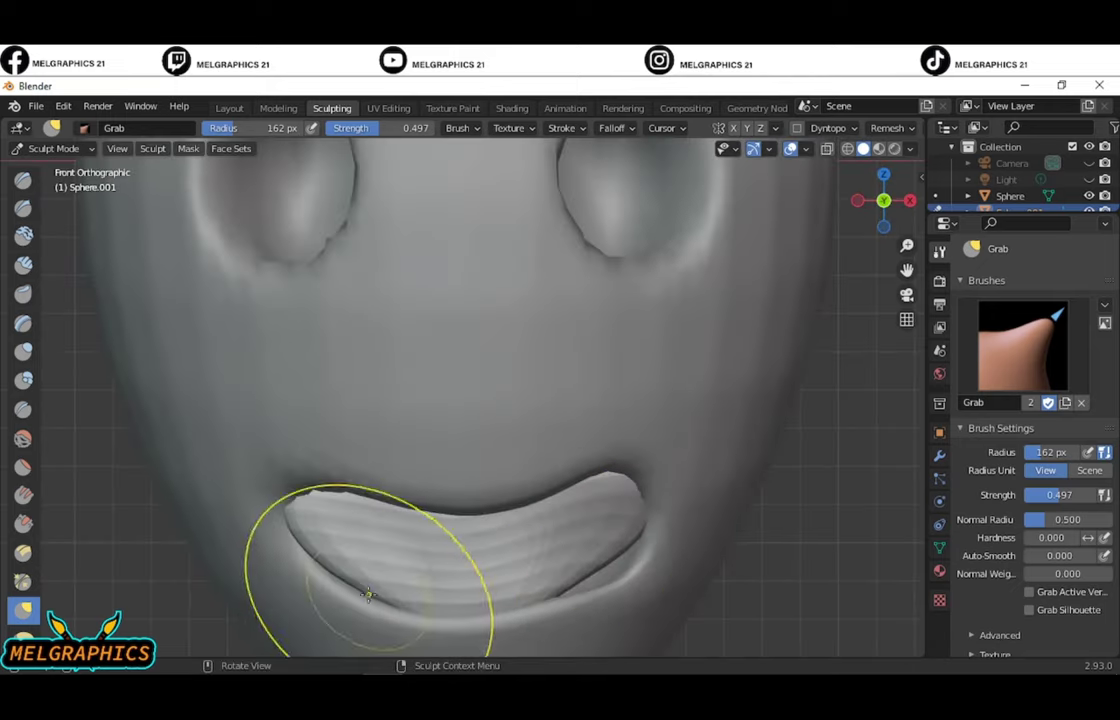
middle_click_drag(305, 492, 420, 545)
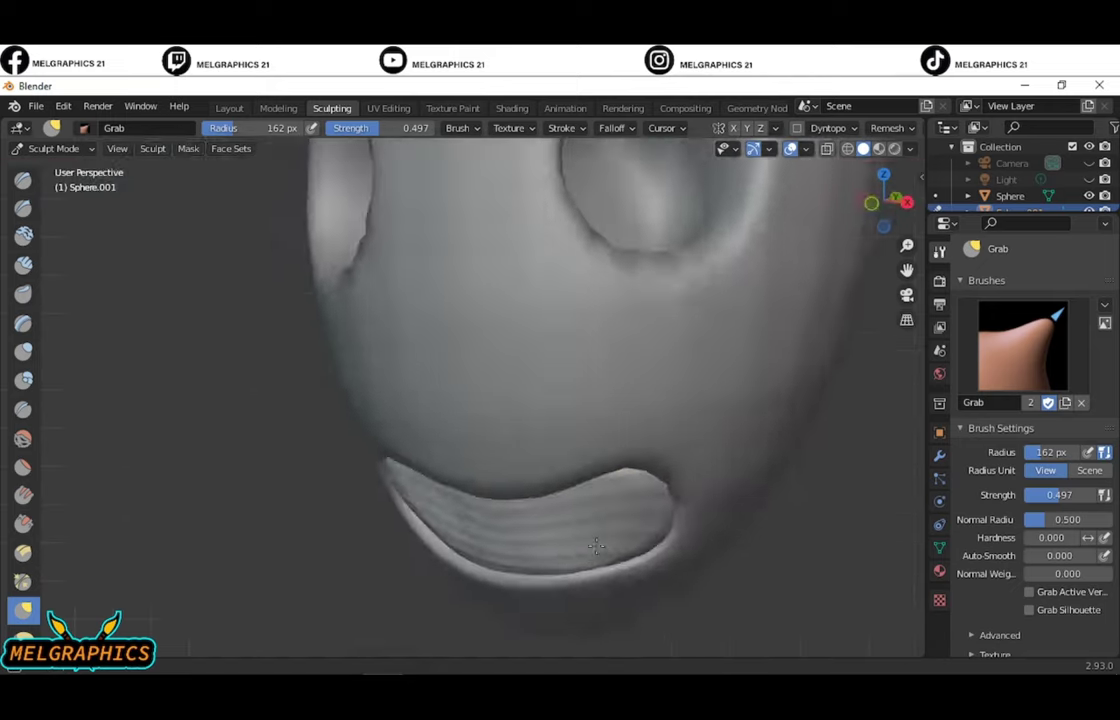
key("KP_1")
key("f")
left_click_drag(337, 555, 300, 516, "shift")
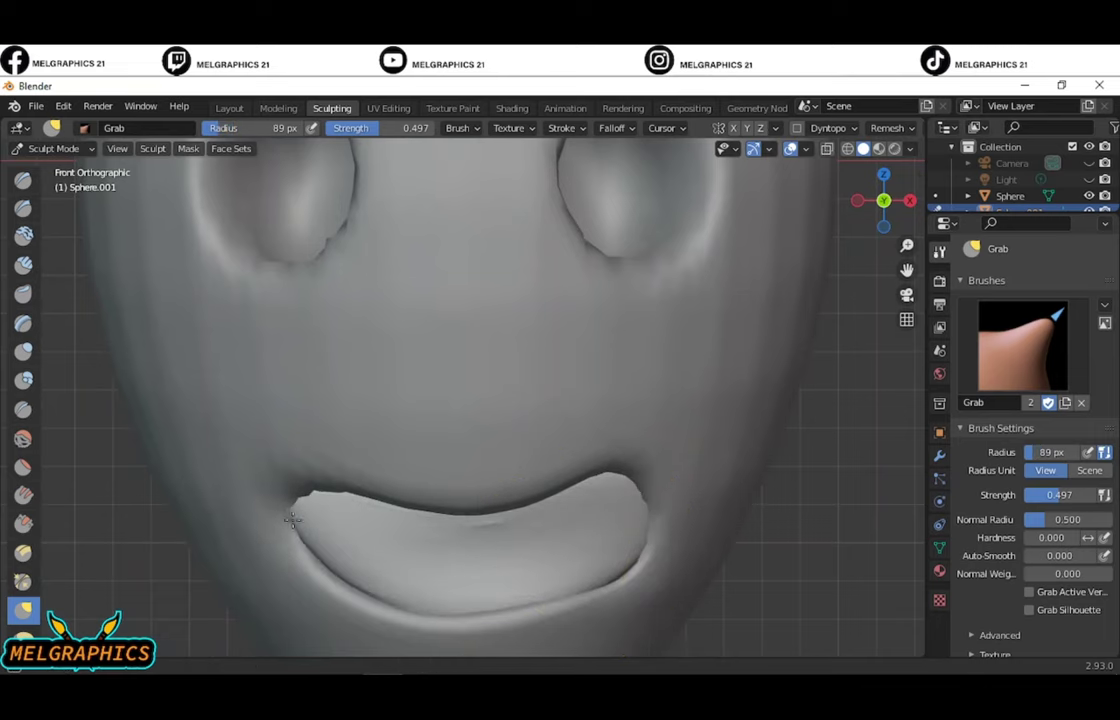
mouse_move(292, 519)
middle_mouse_down()
mouse_move(722, 527)
mouse_move(405, 475)
mouse_move(323, 538)
middle_mouse_up()
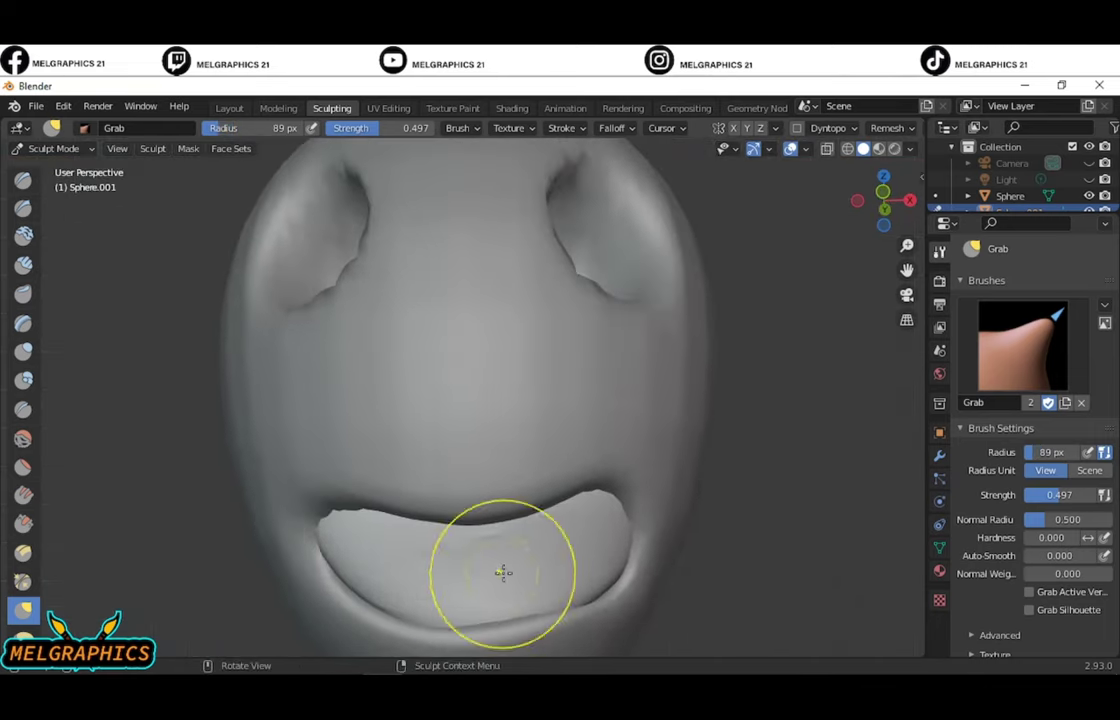
key("KP_1")
key("shift+c")
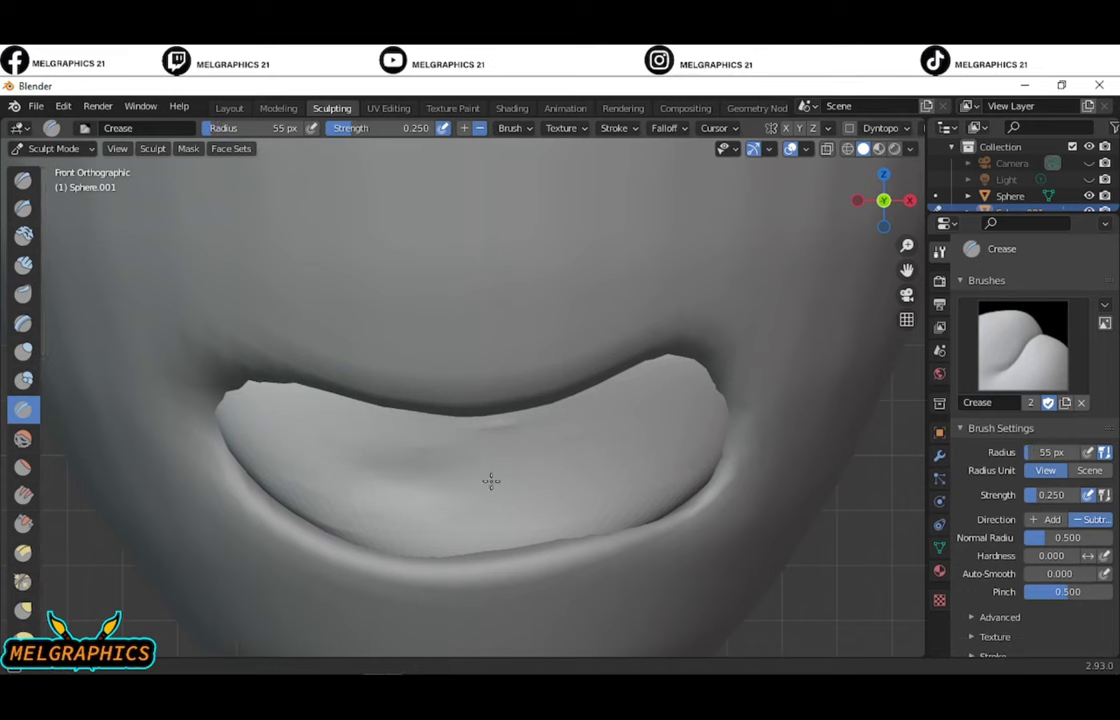
- Carve a groove along the lower lip and scrape the lip surface flatter
mouse_move(491, 481)
left_mouse_down()
mouse_move(460, 492)
mouse_move(593, 470)
left_mouse_up()
left_click(23, 495)
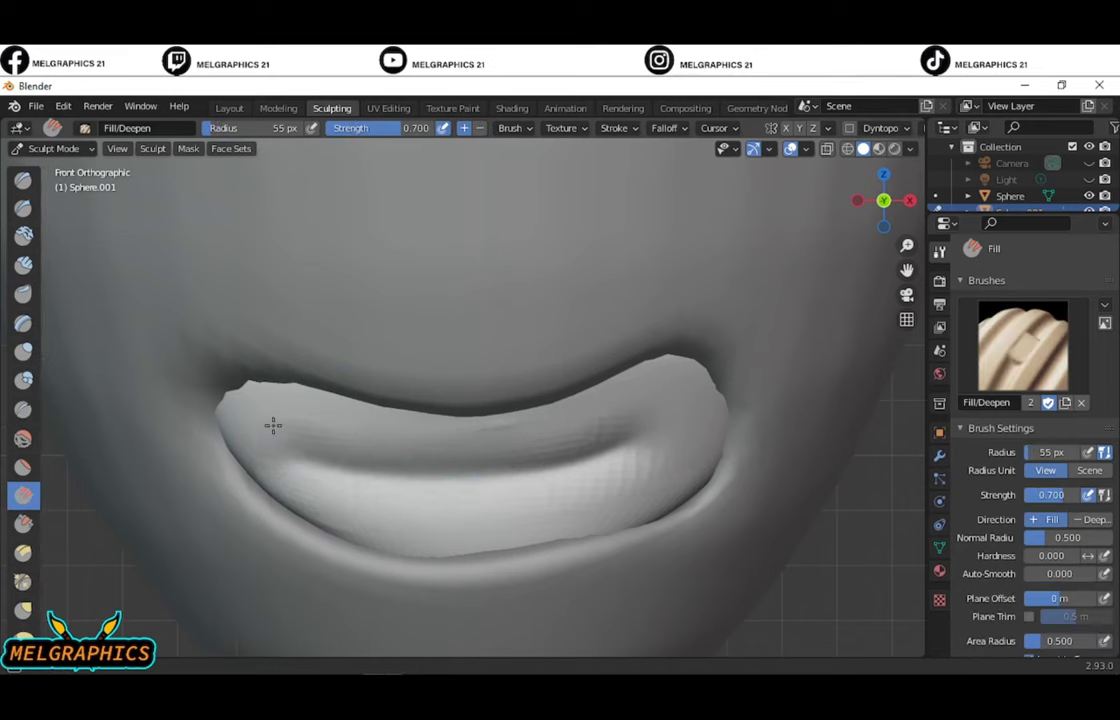
left_click(23, 523)
mouse_move(287, 457)
left_mouse_down()
mouse_move(482, 475)
mouse_move(392, 423)
mouse_move(501, 537)
left_mouse_up()
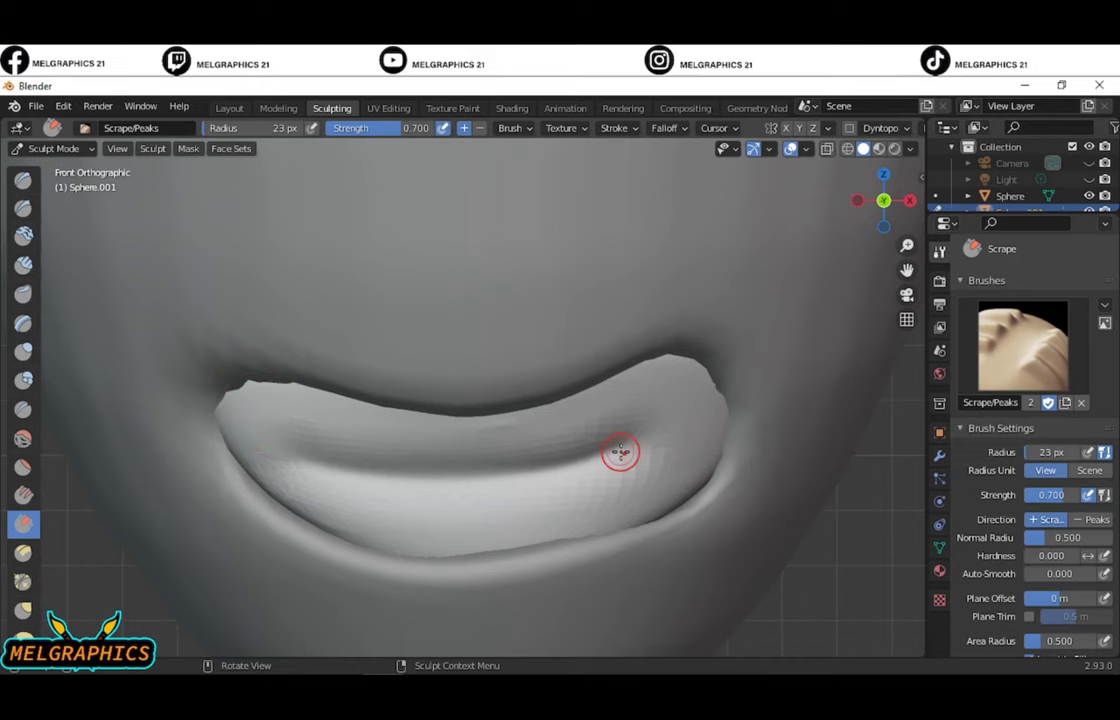
mouse_move(341, 431)
left_mouse_down()
mouse_move(637, 425)
mouse_move(247, 426)
left_mouse_up()
- Switch to a shrunken Crease brush, try a ridge on the lower lip, then undo it
left_click(23, 180)
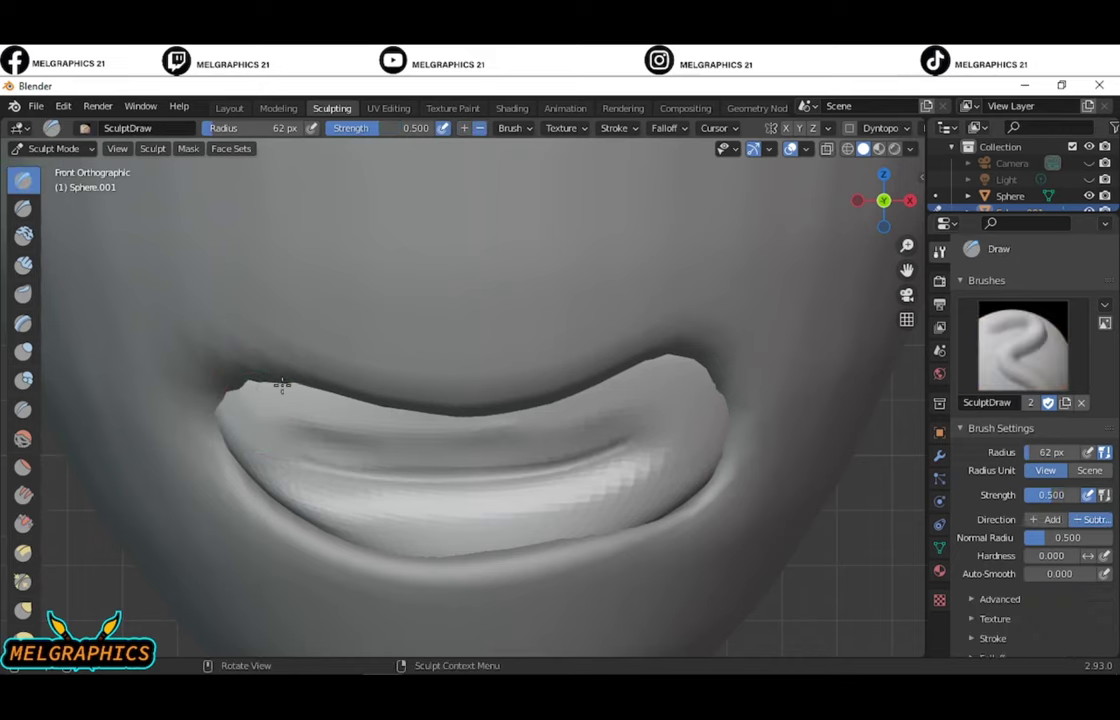
left_click(23, 409)
mouse_move(380, 472)
middle_mouse_down()
mouse_move(790, 467)
mouse_move(417, 480)
mouse_move(437, 472)
middle_mouse_up()
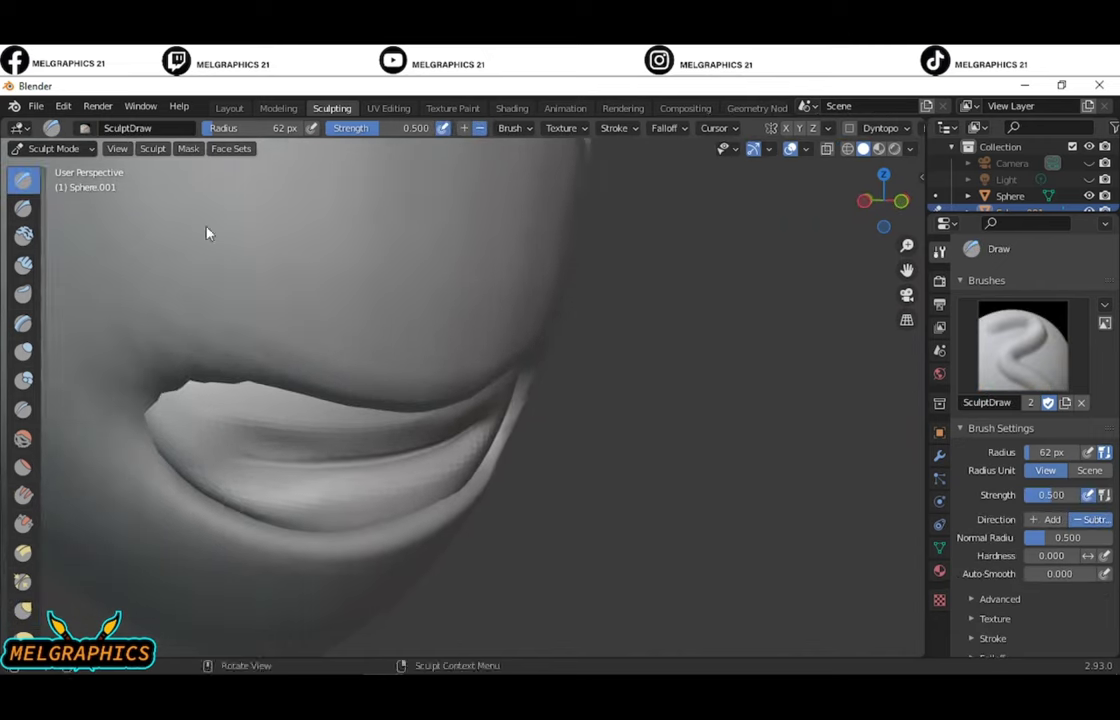
middle_click_drag(207, 233, 267, 440)
key("f")
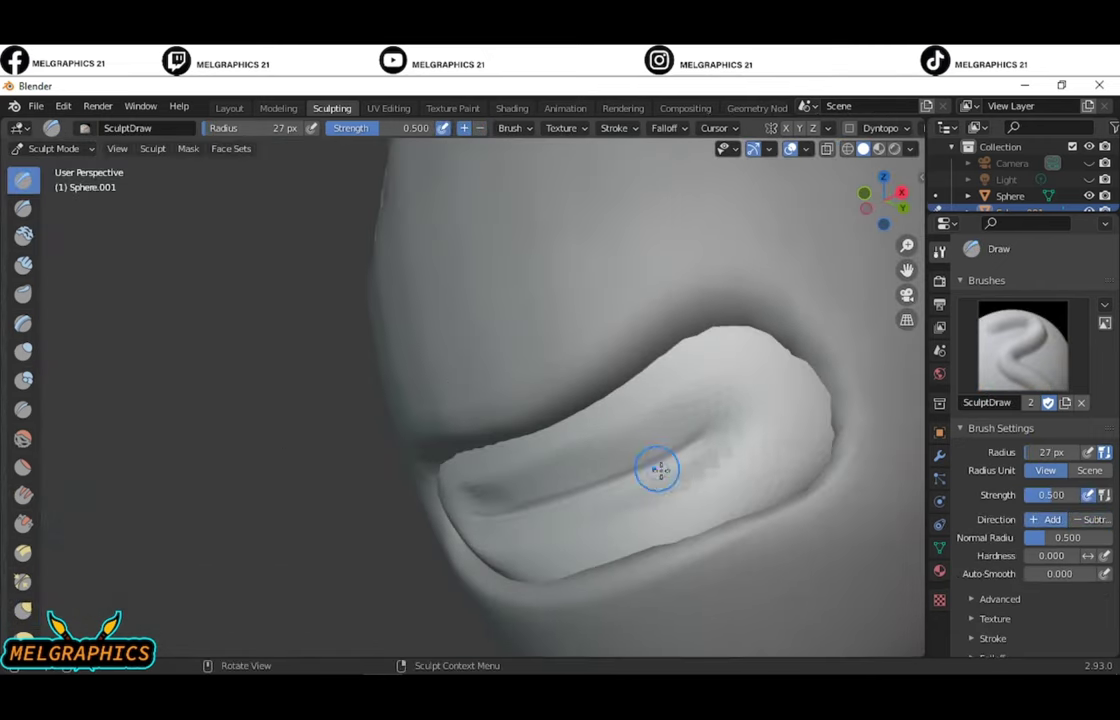
key("KP_1")
left_click_drag(302, 520, 713, 461)
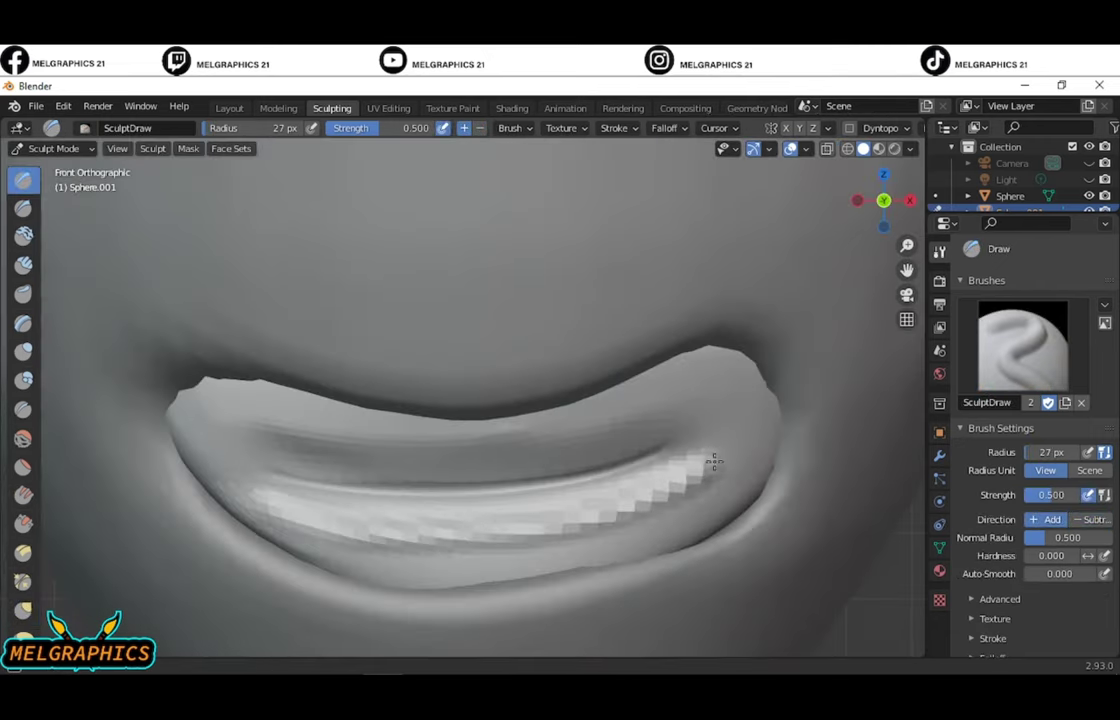
scroll(380, 430, "down", 5)
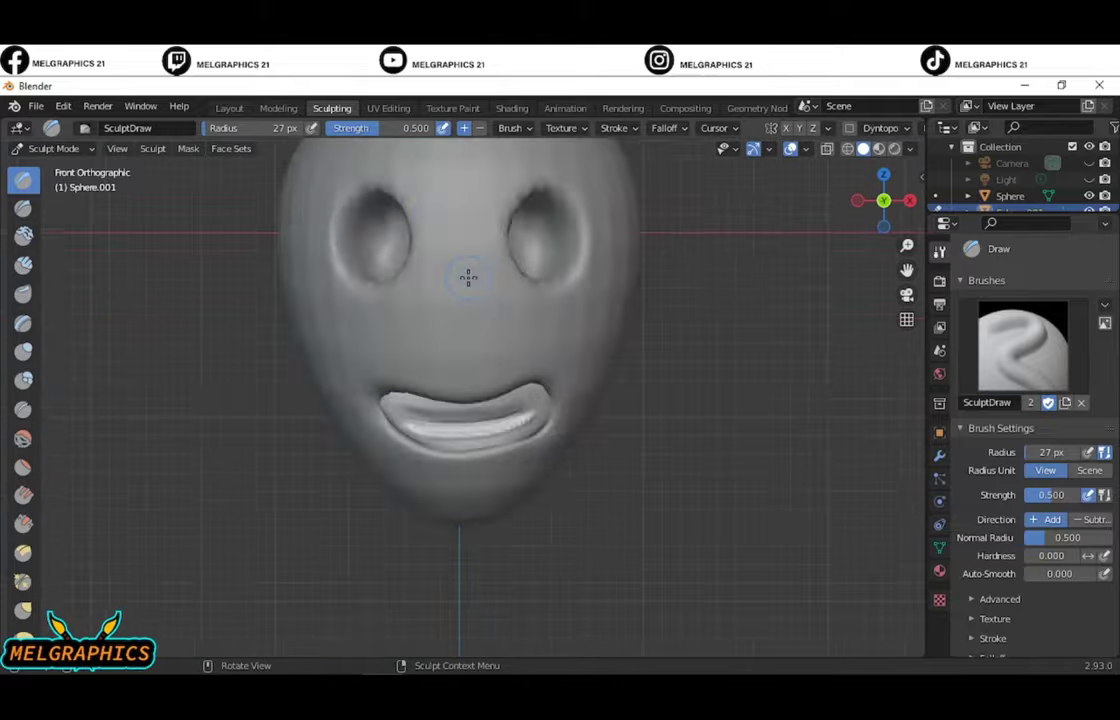
scroll(467, 300, "up", 5)
key("ctrl+z")
key("ctrl+z")
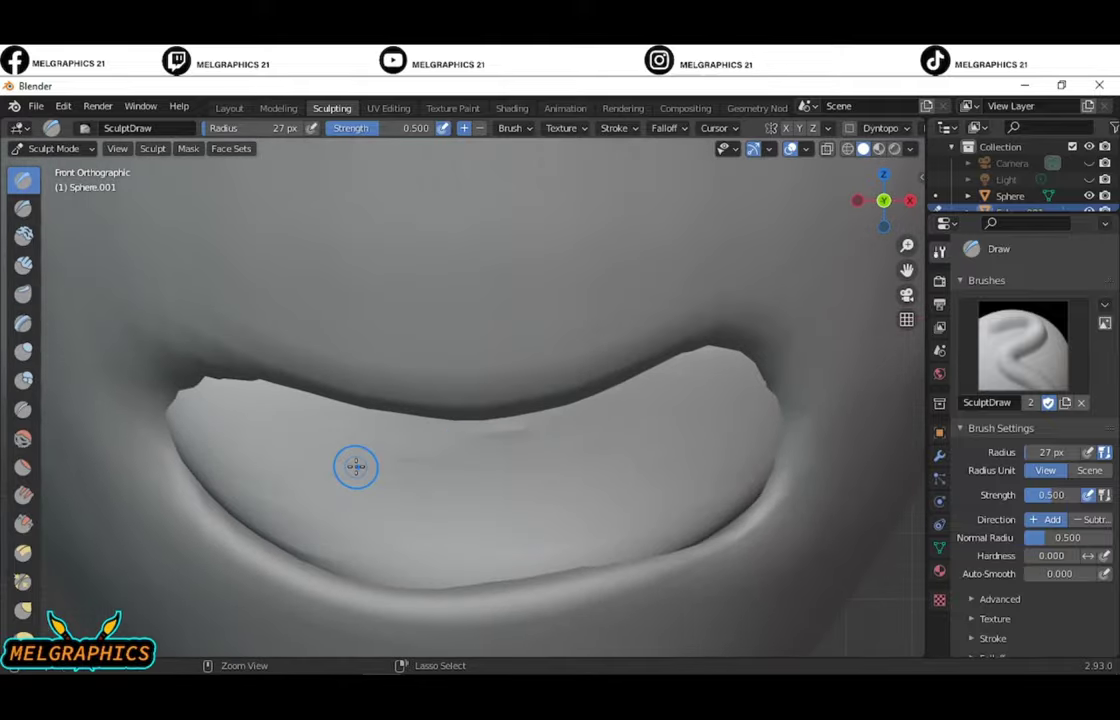
scroll(355, 465, "down", 3)
scroll(455, 420, "up", 3)
- Inspect the mouth from several angles and the front view, ending on the Draw brush
key("g")
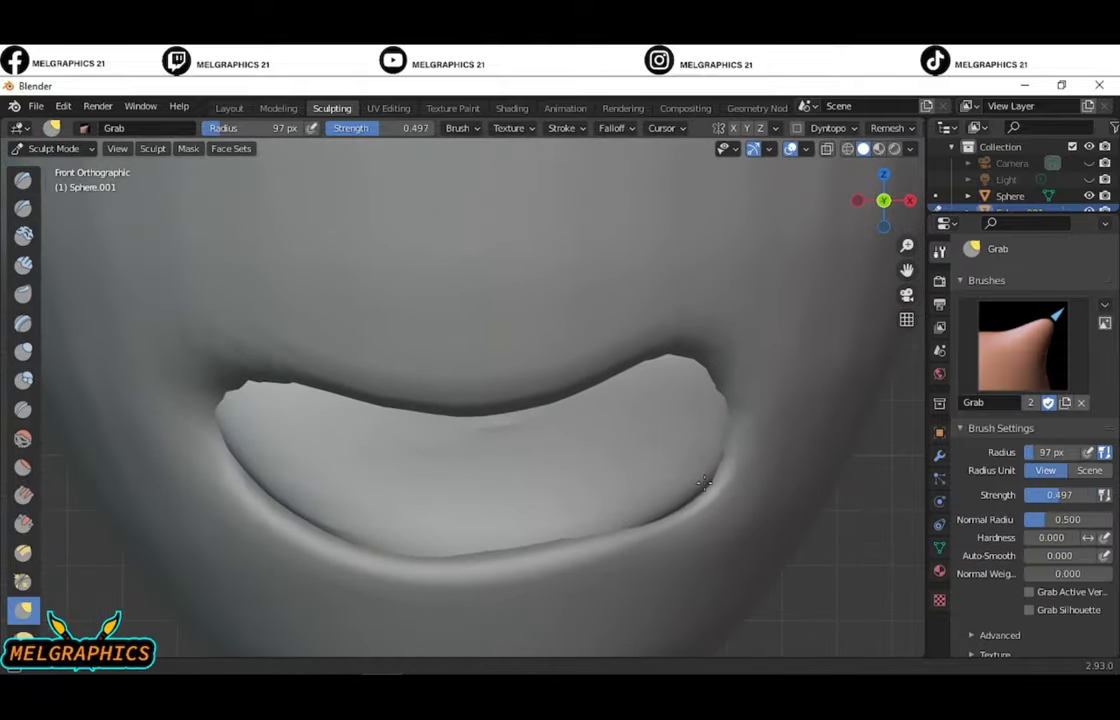
scroll(294, 500, "down", 5)
mouse_move(462, 357)
middle_mouse_down()
mouse_move(500, 357)
mouse_move(412, 467)
mouse_move(598, 473)
middle_mouse_up()
scroll(598, 473, "up", 5)
middle_click_drag(600, 380, 490, 325)
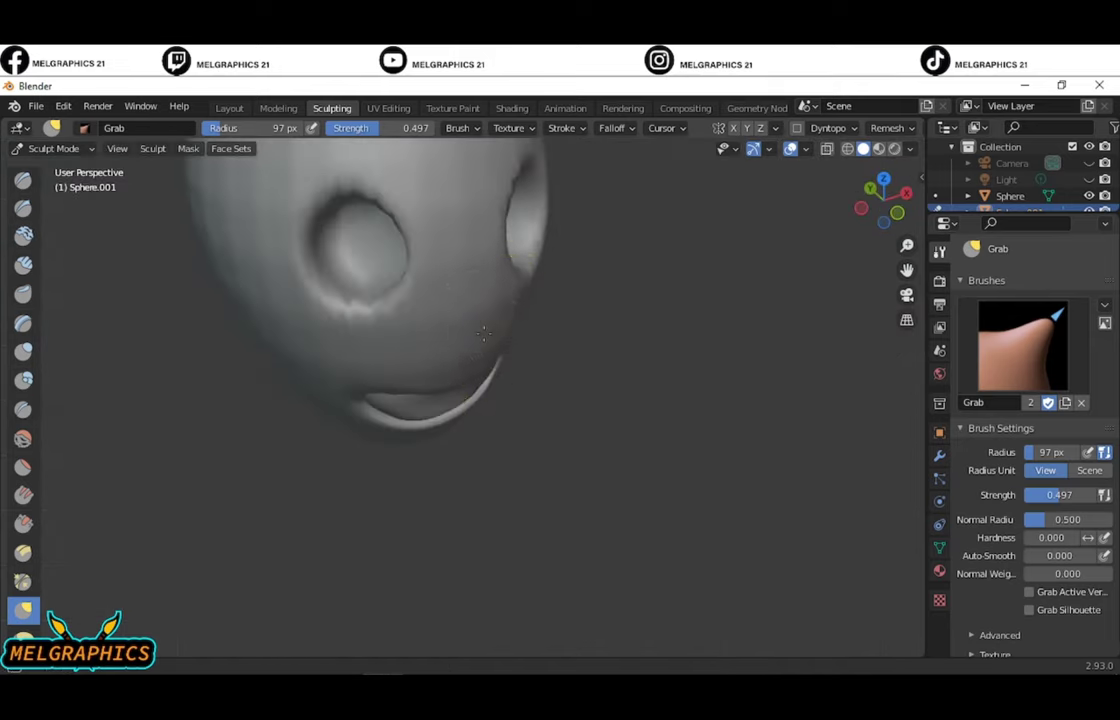
key("KP_1")
key("x")
scroll(495, 510, "down", 2)
scroll(530, 412, "down", 1)
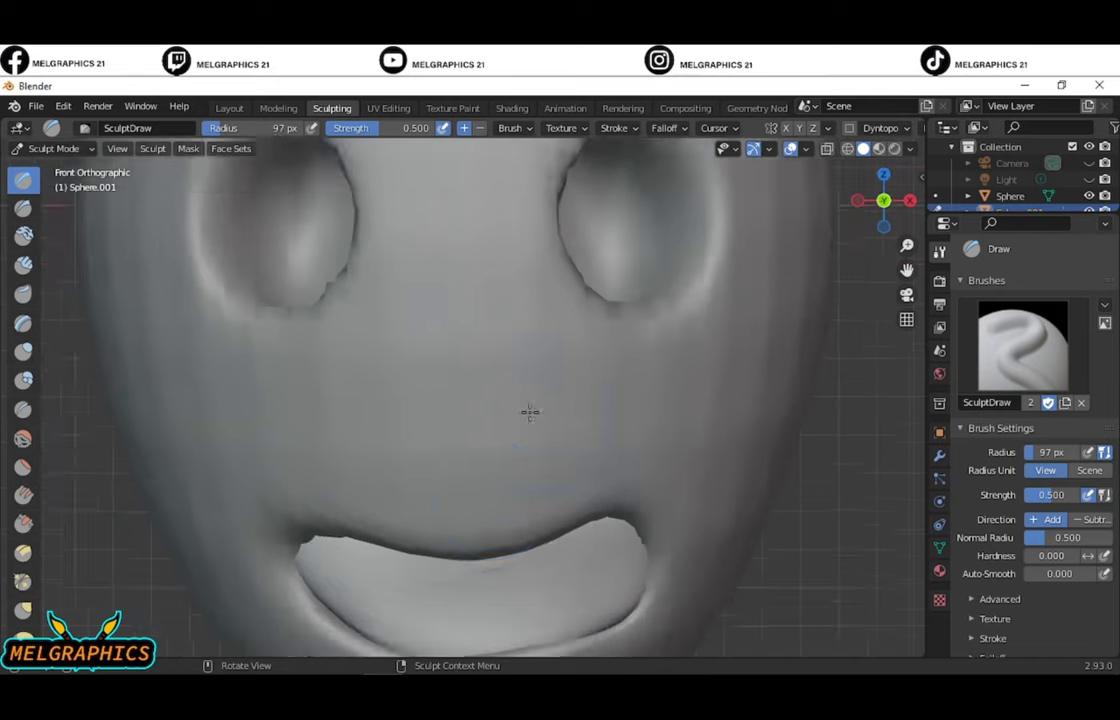
scroll(533, 462, "down", 1)
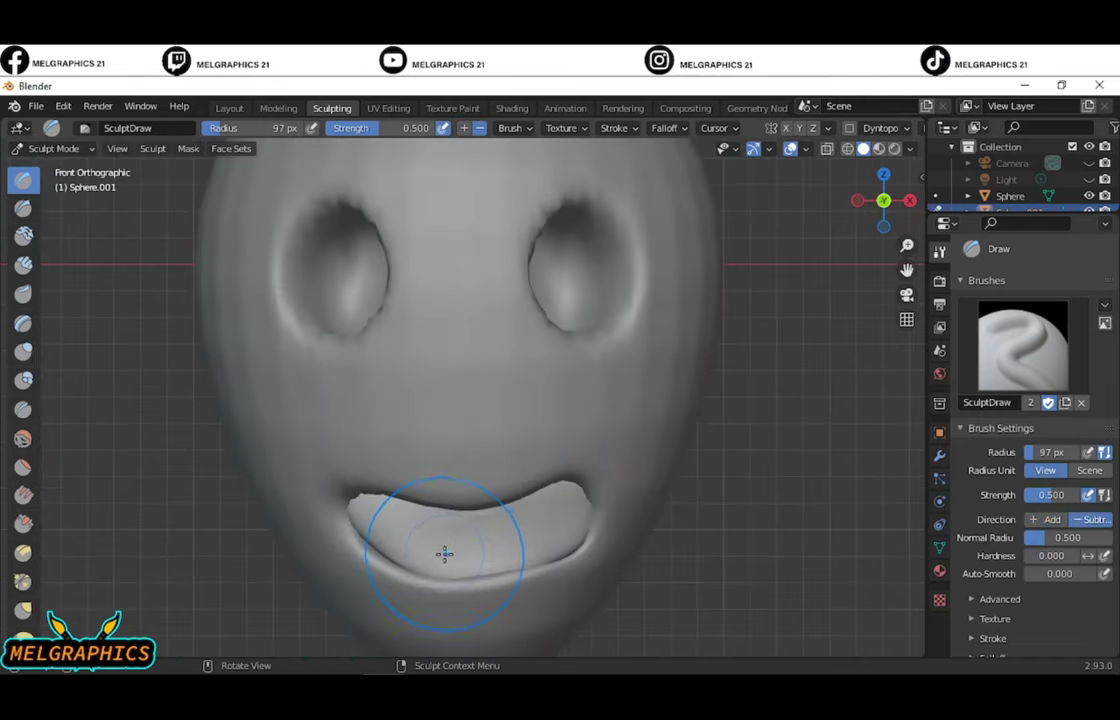
scroll(446, 550, "up", 4)
- Deepen the crease along the lower lip with Draw and Crease brush strokes
left_click_drag(1051, 452, 1000, 452)
scroll(280, 482, "down", 2)
mouse_move(280, 482)
left_mouse_down()
mouse_move(532, 502)
mouse_move(814, 413)
mouse_move(337, 470)
mouse_move(557, 502)
mouse_move(722, 465)
mouse_move(327, 488)
left_mouse_up()
scroll(327, 488, "down", 4)
mouse_move(327, 488)
middle_mouse_down()
mouse_move(367, 310)
mouse_move(628, 298)
mouse_move(390, 495)
middle_mouse_up()
scroll(390, 495, "up", 4)
left_click_drag(390, 495, 647, 479)
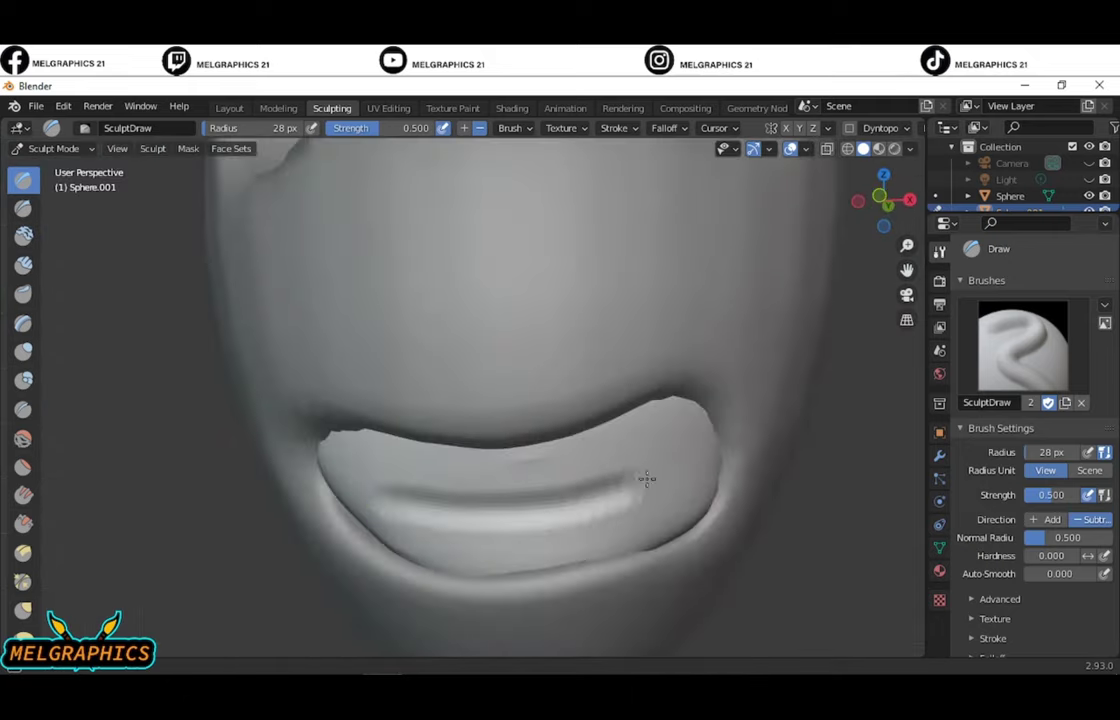
left_click(23, 409)
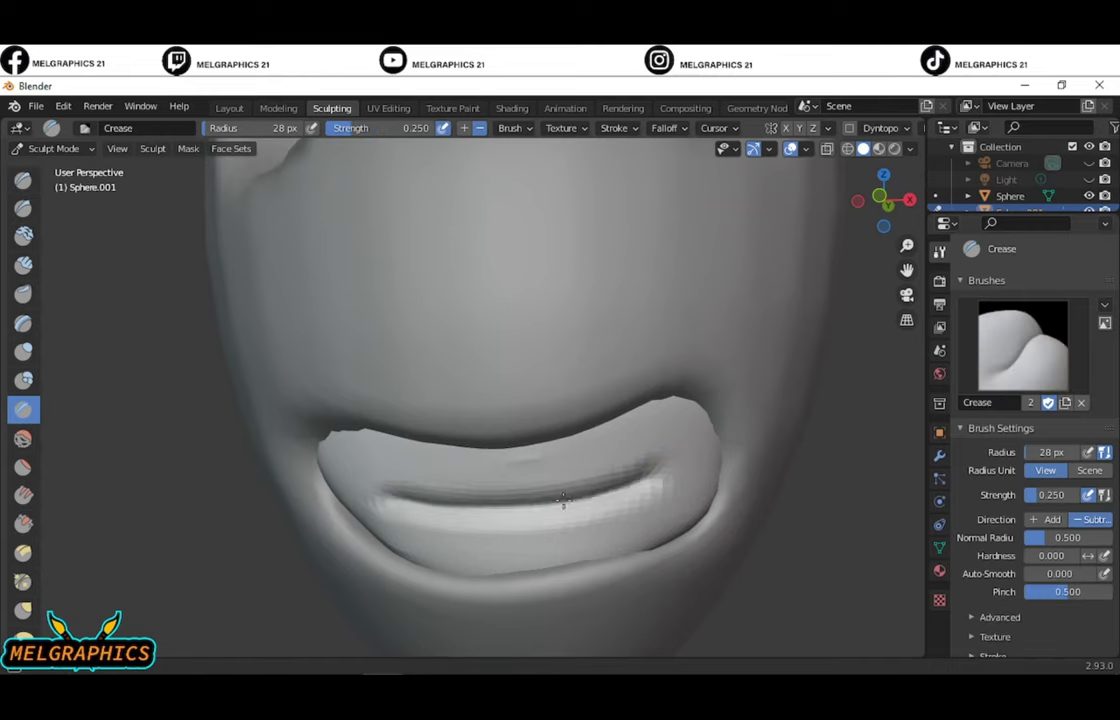
scroll(563, 500, "down", 4)
mouse_move(563, 500)
middle_mouse_down()
mouse_move(688, 510)
mouse_move(588, 465)
middle_mouse_up()
scroll(525, 490, "up", 4)
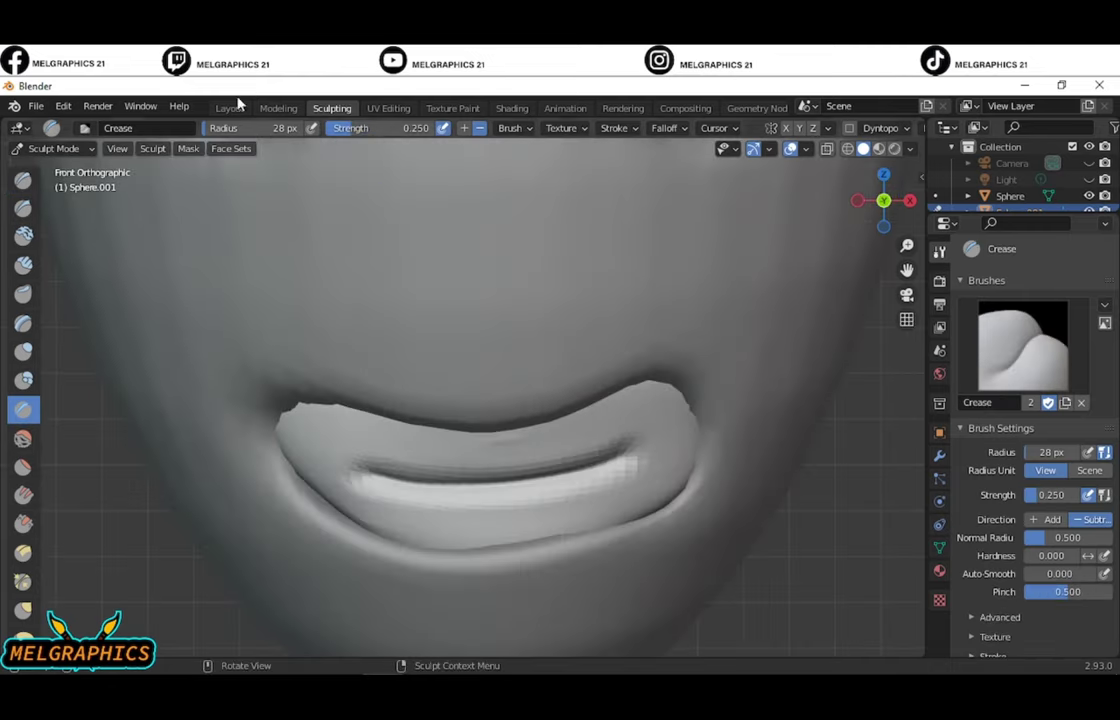
- Go to Object Mode, select the Sphere head and re-enter Sculpt Mode
left_click(60, 148)
left_click(60, 167)
left_click(60, 148)
- Pull the lower-left lip rim into shape with the Grab brush, checking side and front views
left_click(60, 205)
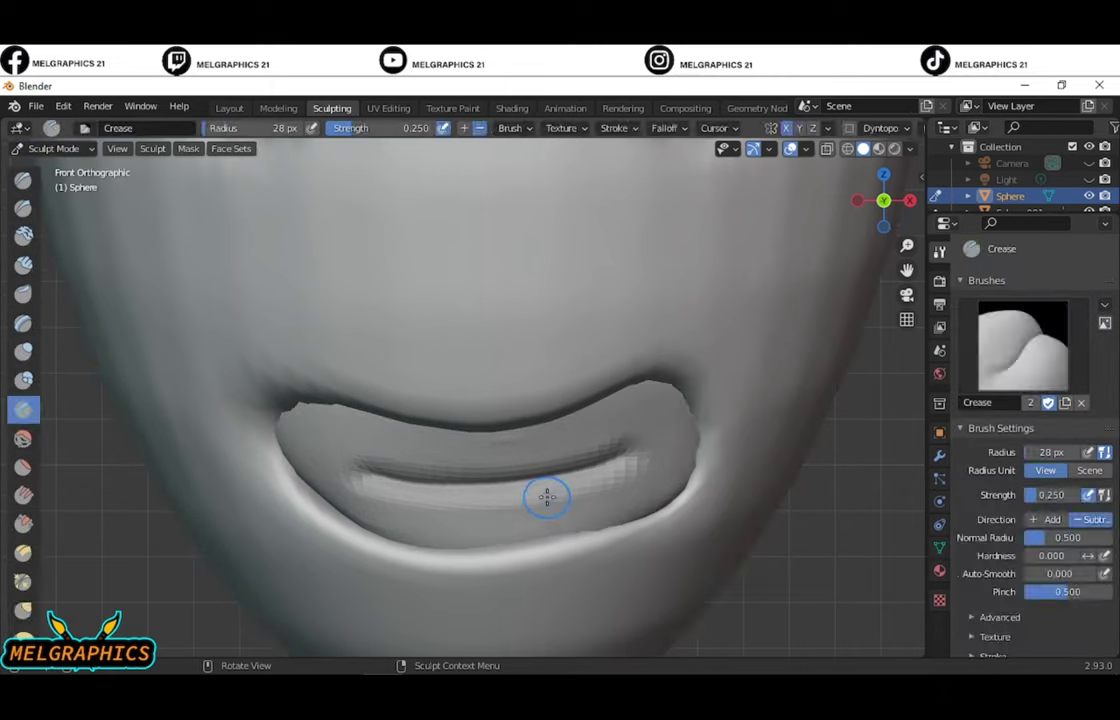
key("g")
scroll(562, 512, "down", 4)
scroll(362, 507, "up", 4)
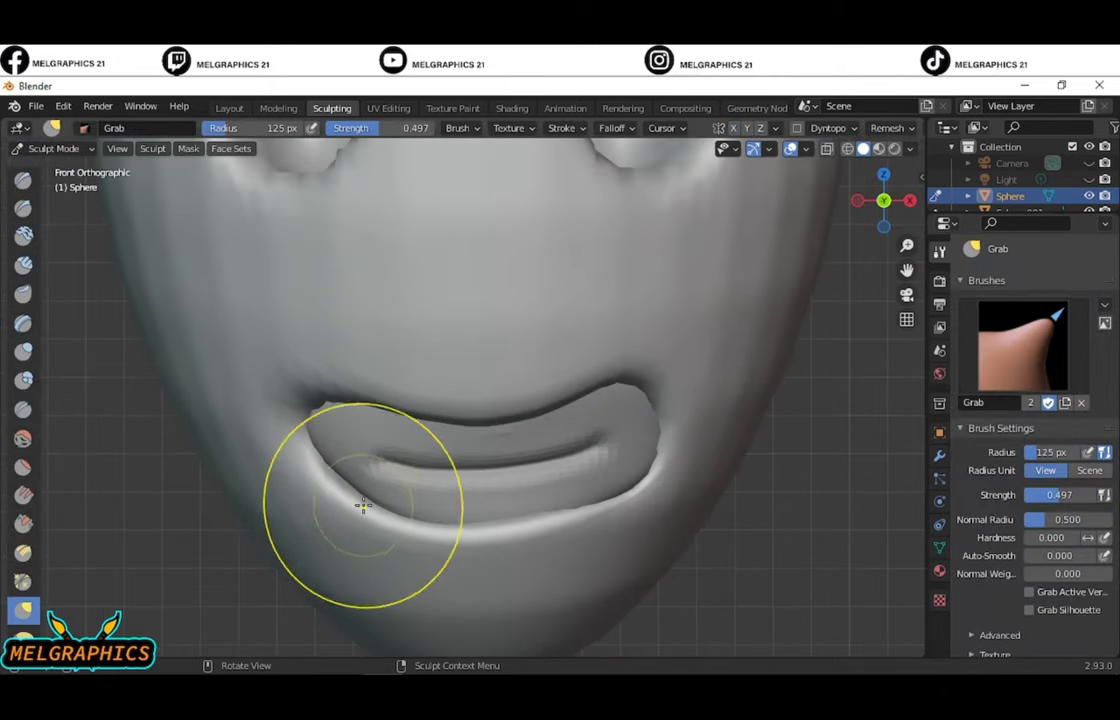
left_click_drag(363, 505, 439, 521)
middle_click_drag(467, 492, 296, 453)
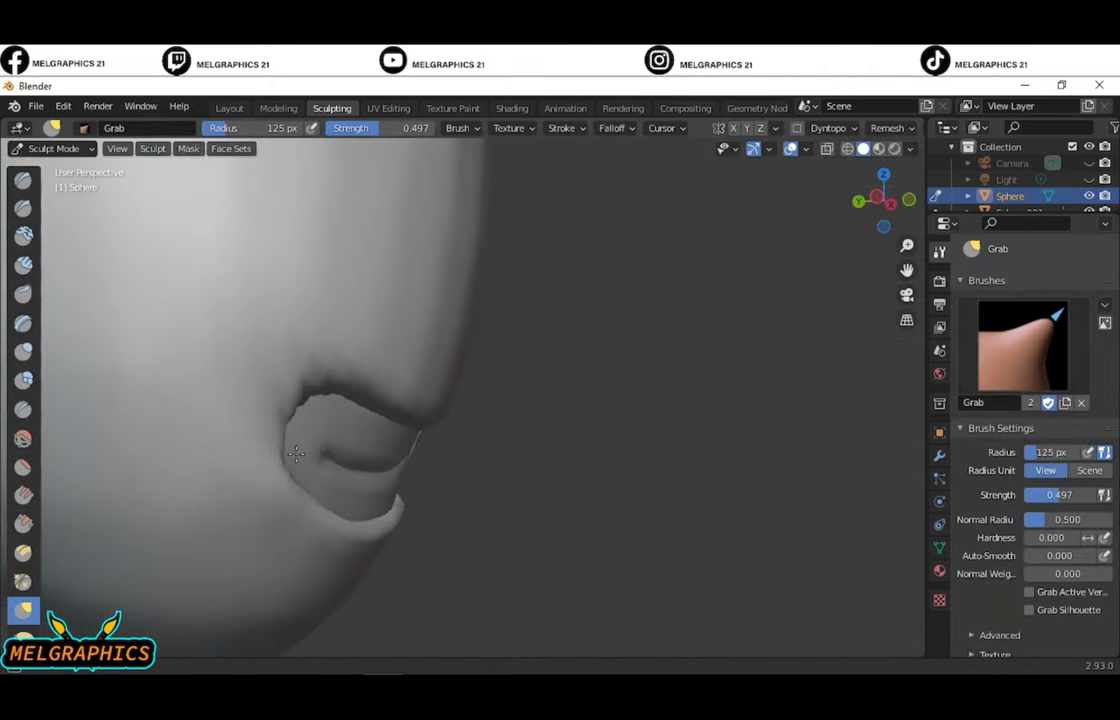
key("KP_1")
scroll(530, 400, "down", 4)
middle_click_drag(530, 400, 295, 420)
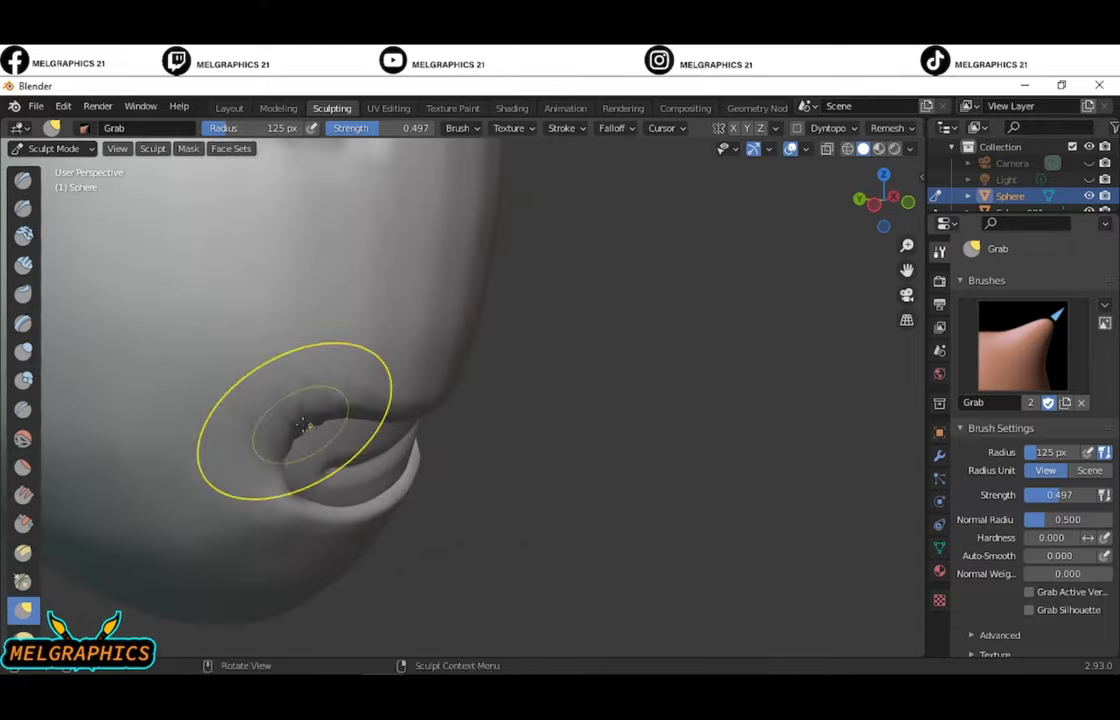
scroll(678, 411, "down", 3)
key("KP_1")
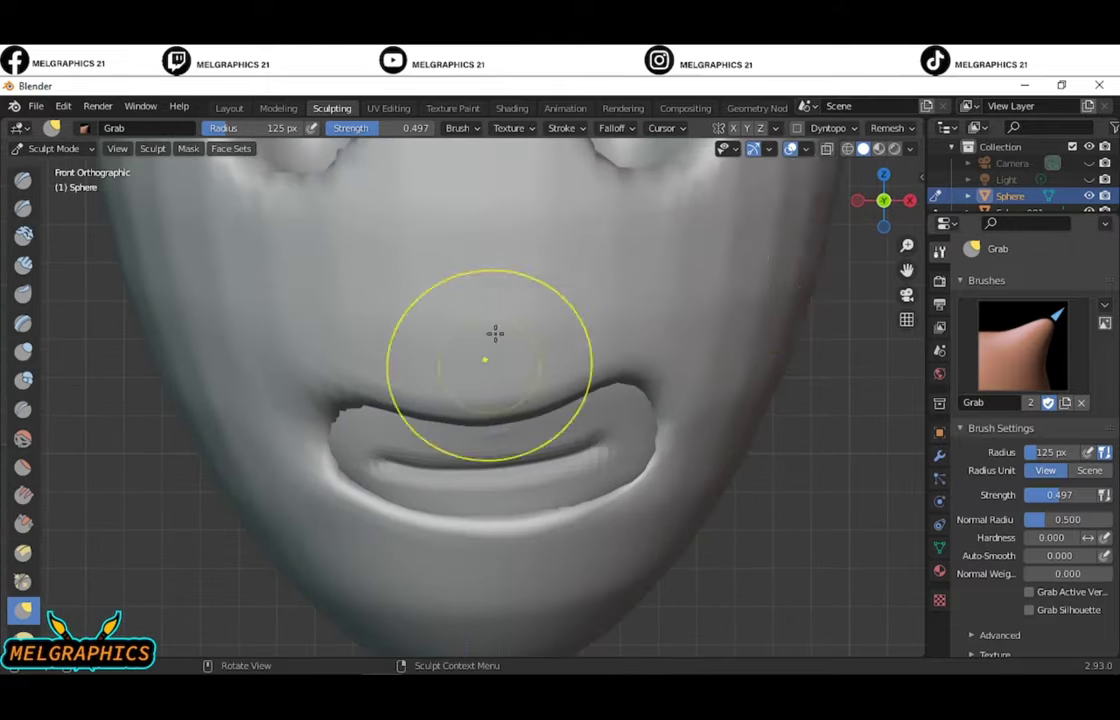
scroll(173, 470, "down", 3)
left_click(22, 179)
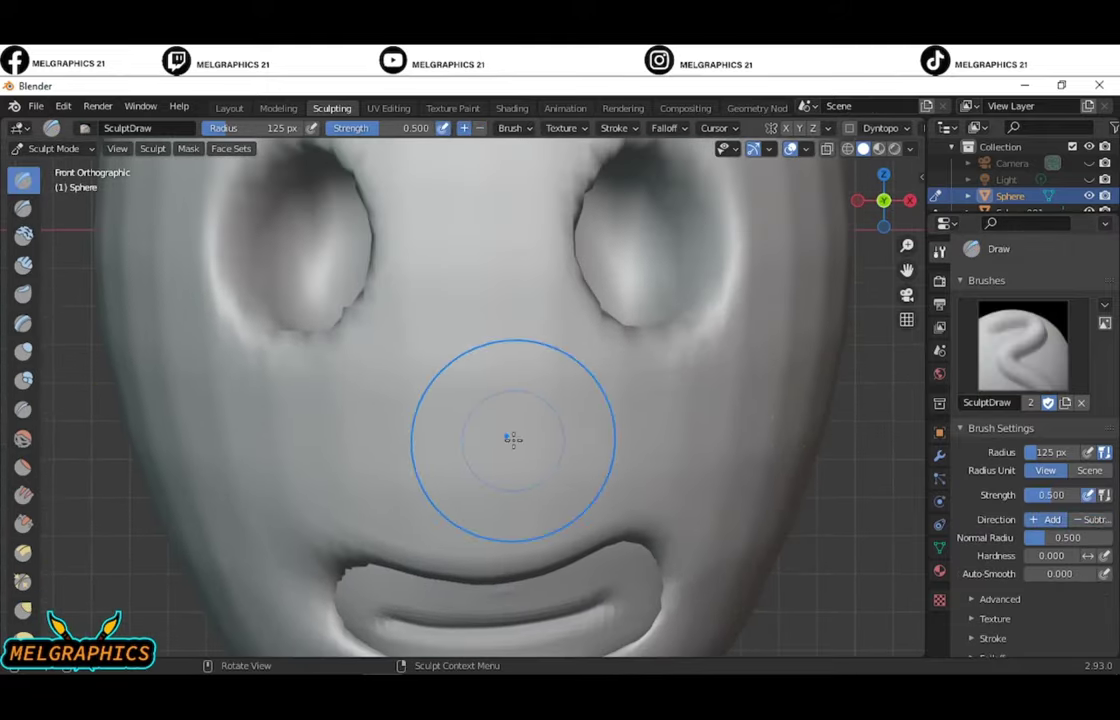
- Build up the nose bump with the Draw brush at 33 px, then 66 px
middle_click_drag(487, 457, 510, 427)
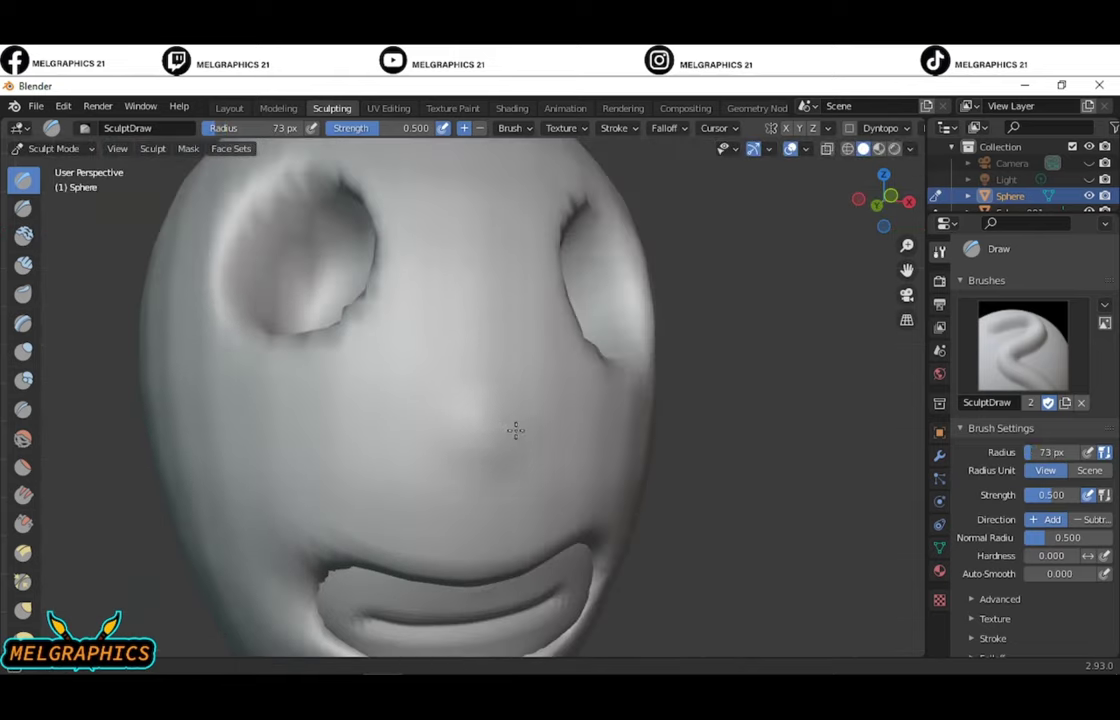
key("f")
left_click(455, 436)
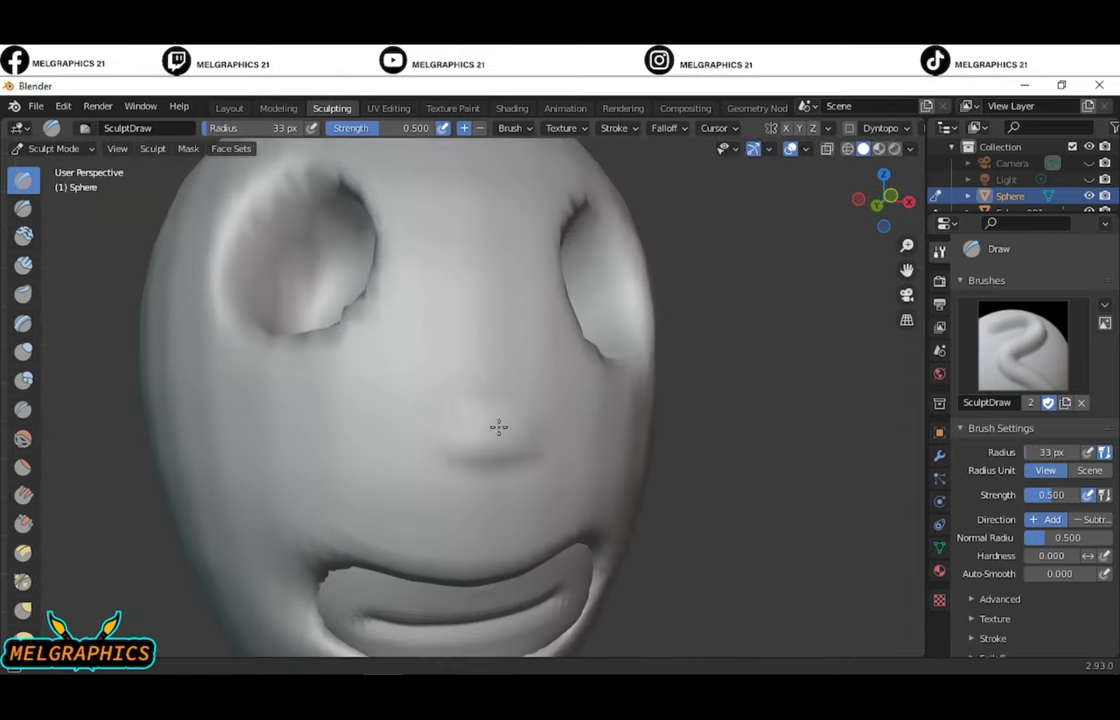
middle_click_drag(492, 442, 540, 438)
scroll(540, 438, "down", 5)
scroll(522, 425, "up", 6)
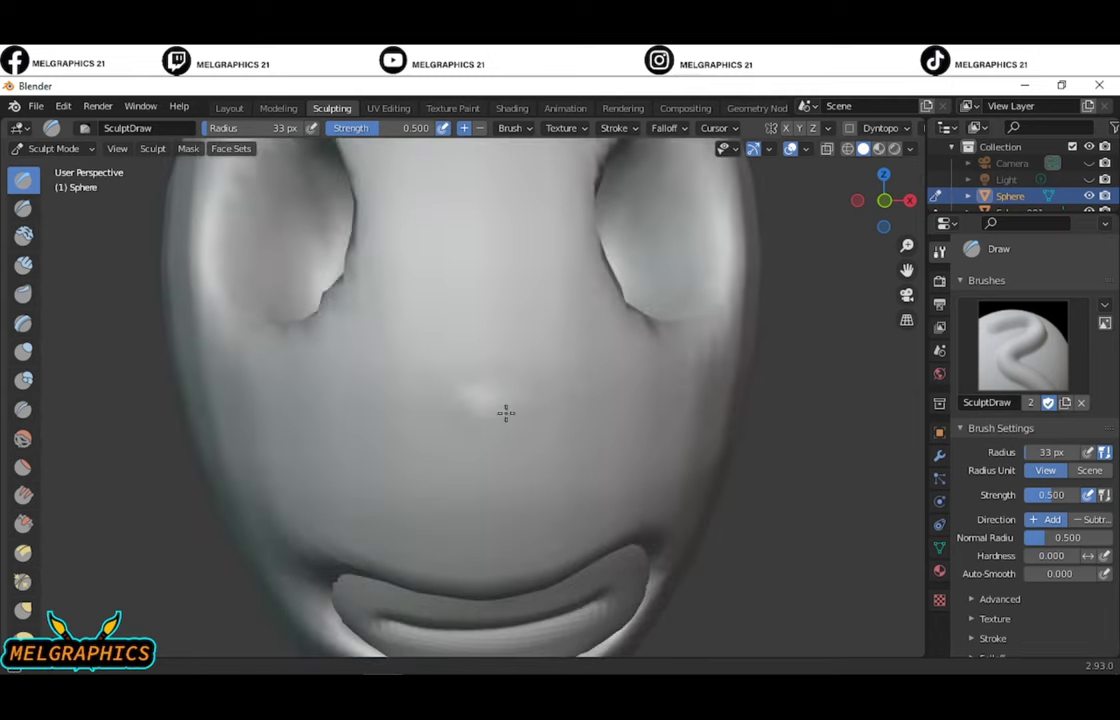
key("f")
left_click(480, 434)
- Check the nose bump from the side, front and below, and enlarge the brush to about 57 px
middle_click_drag(472, 432, 560, 420)
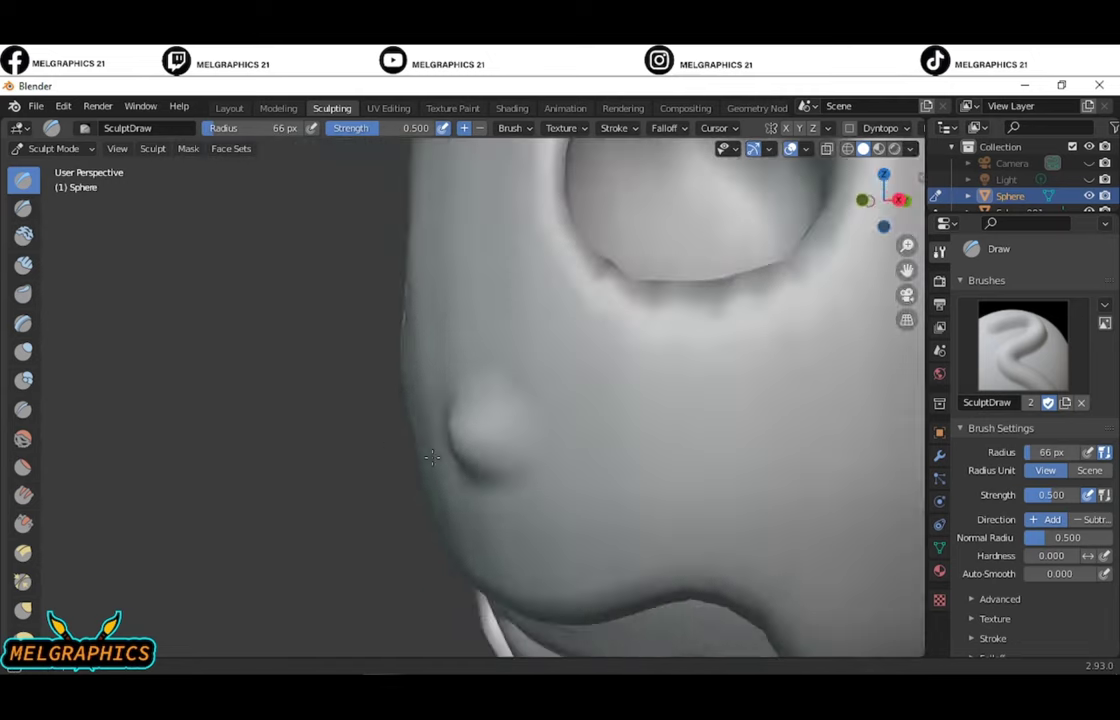
key("KP_1")
scroll(651, 404, "down", 5)
scroll(452, 367, "up", 5)
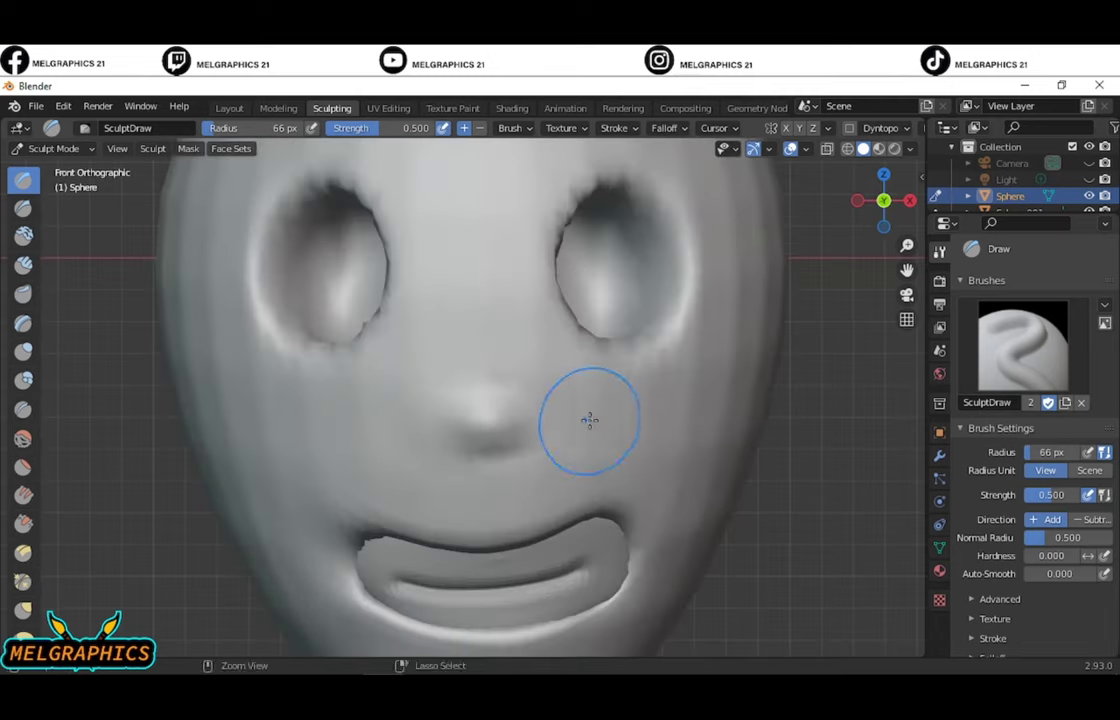
middle_click_drag(466, 417, 560, 430)
key("KP_1")
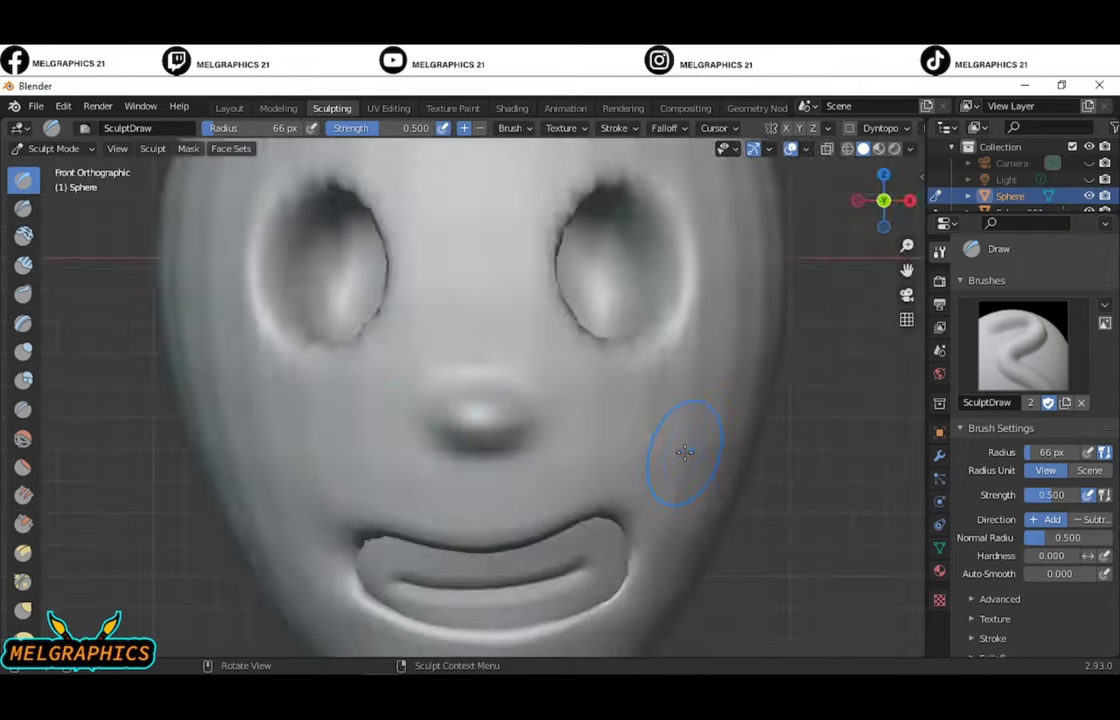
middle_click_drag(675, 450, 628, 386)
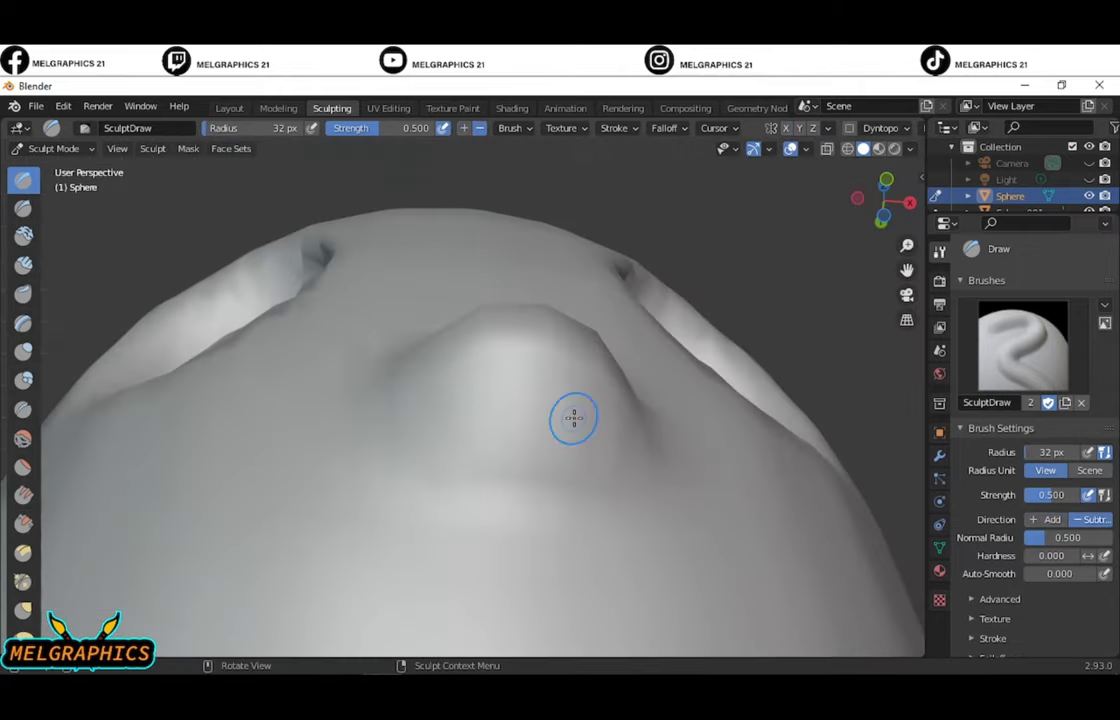
key("f")
left_click(570, 407)
- Refine the nose with the Draw Sharp brush at 34 px
left_click(23, 207)
key("f")
left_click(548, 442)
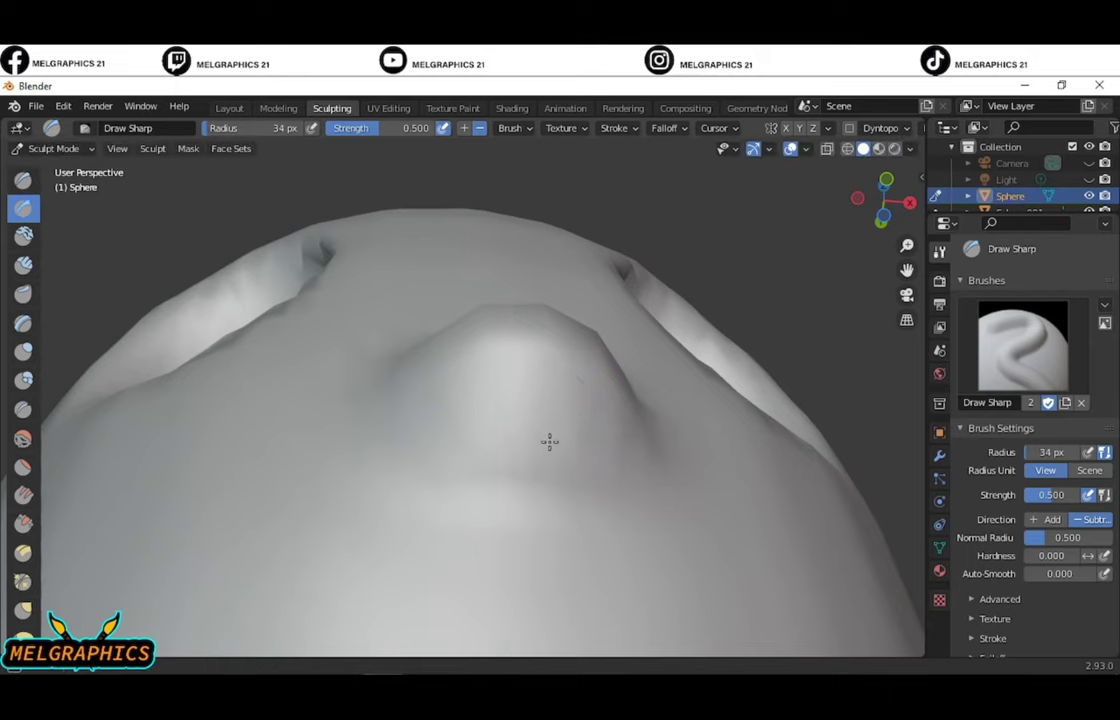
mouse_move(548, 442)
middle_mouse_down()
mouse_move(498, 445)
mouse_move(15, 585)
middle_mouse_up()
- Reshape the nose bump with a 140 px Grab brush and check it from the front
left_click(23, 609)
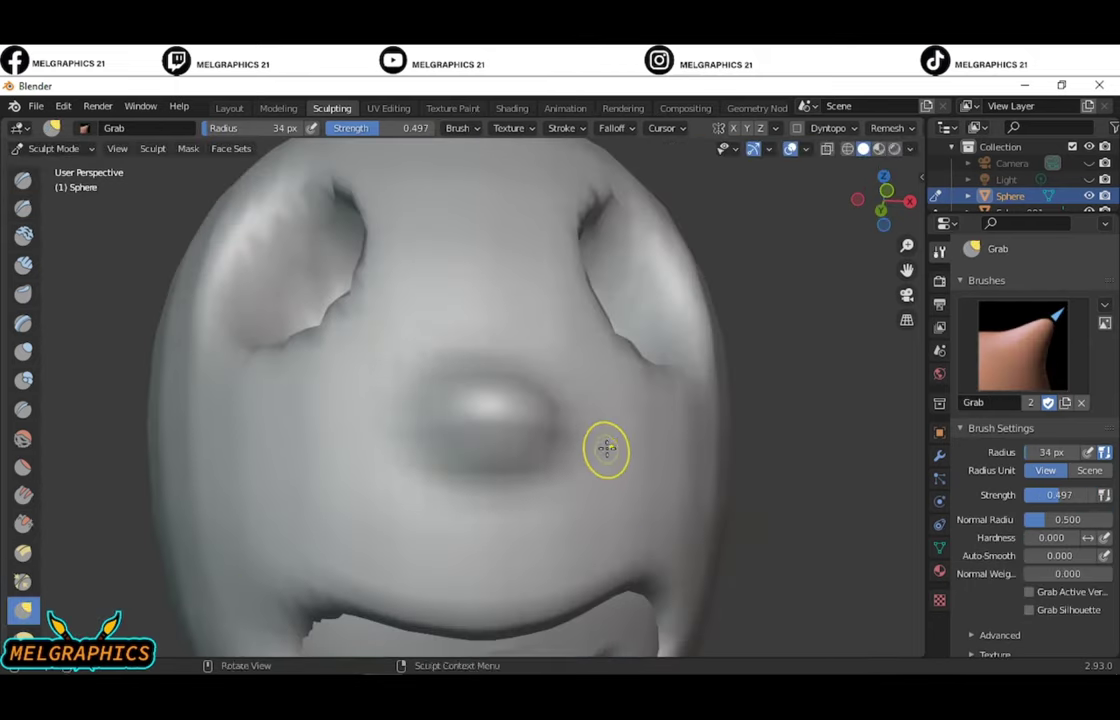
key("f")
left_click(465, 440)
left_click_drag(503, 483, 642, 467, "shift")
mouse_move(642, 467)
middle_mouse_down()
mouse_move(430, 497)
mouse_move(375, 417)
mouse_move(605, 473)
middle_mouse_up()
key("KP_1")
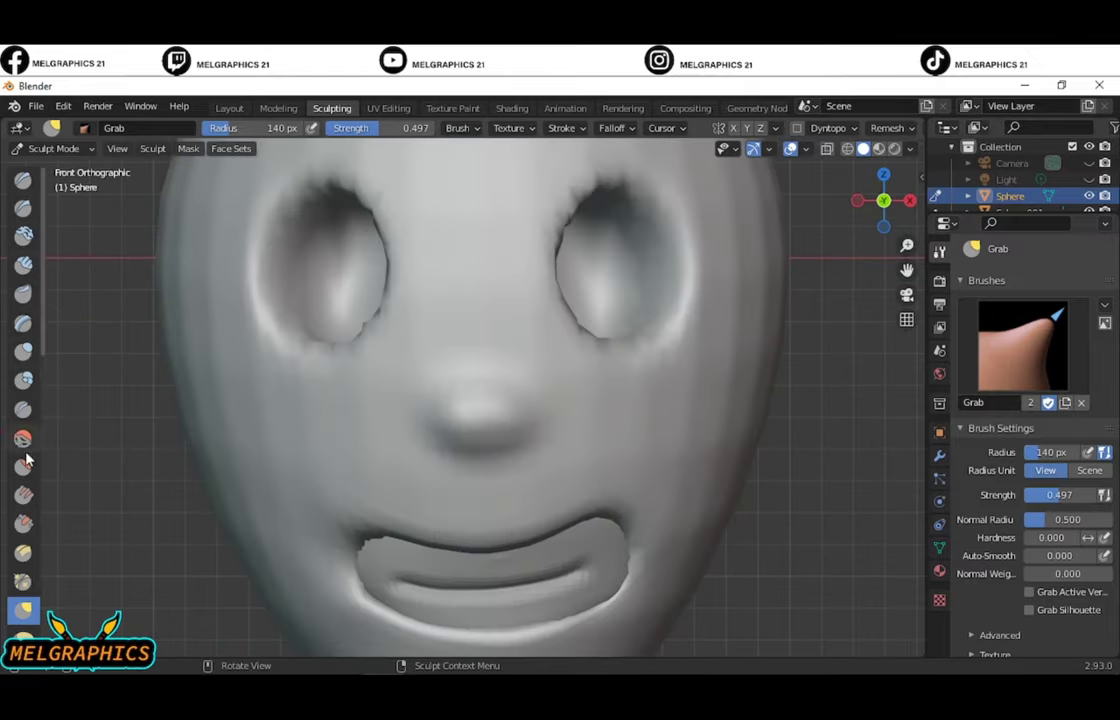
- Scrape the mouth's upper edge into shape using a 55 px Scrape brush
left_click(23, 523)
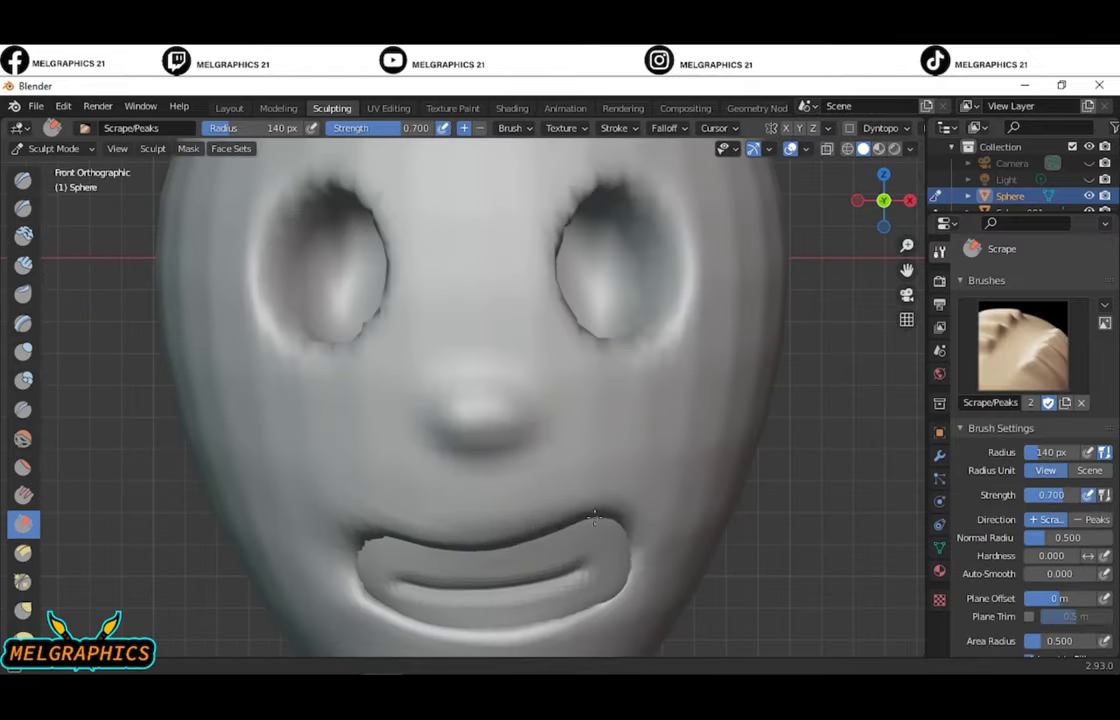
mouse_move(593, 516)
left_mouse_down()
mouse_move(330, 530)
mouse_move(560, 520)
left_mouse_up()
scroll(468, 595, "up", 2)
key("f")
left_click(513, 614)
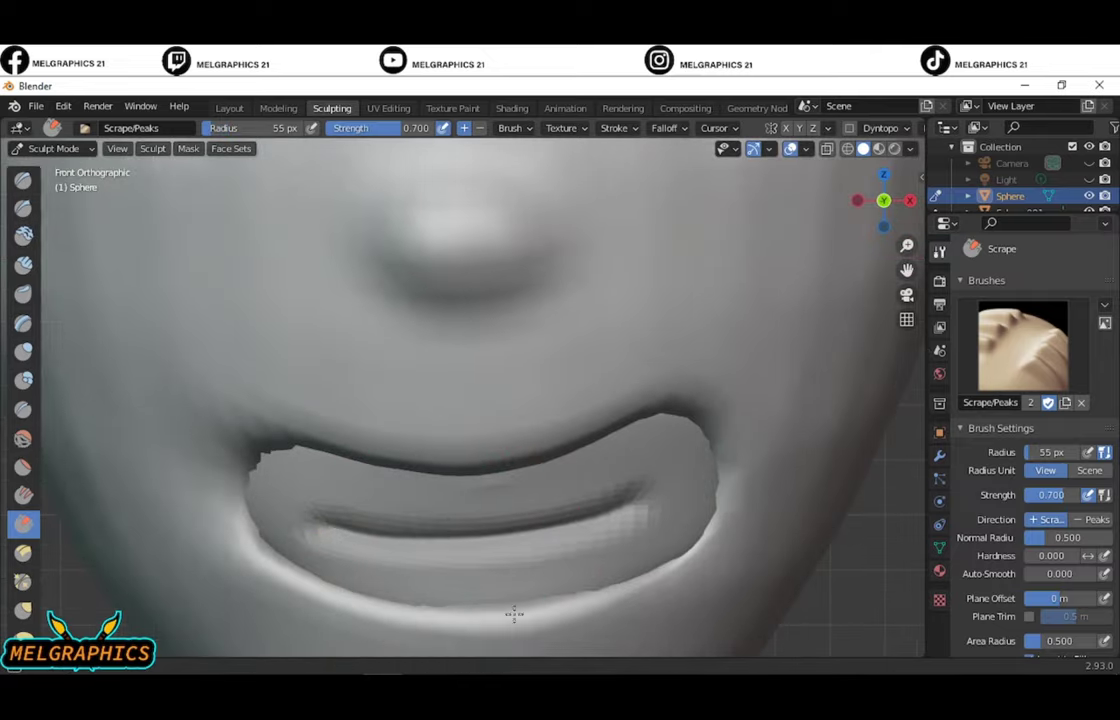
middle_click_drag(722, 541, 400, 540)
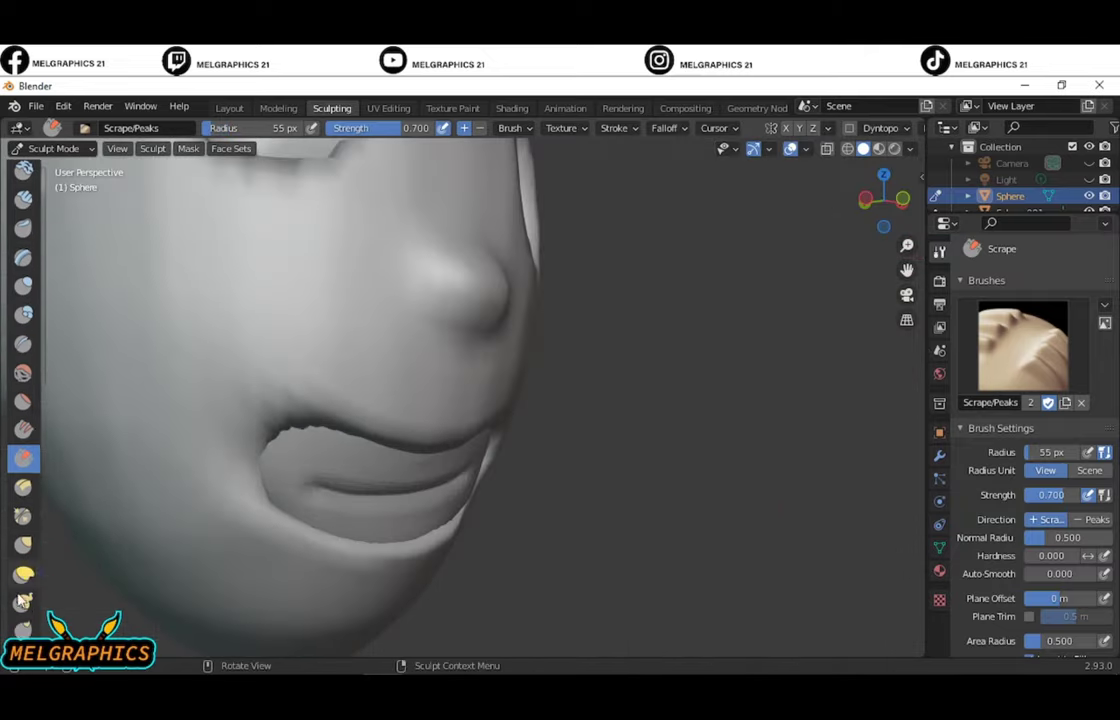
- Switch to the Grab brush and inspect the mouth from three-quarter and front views
left_click(23, 409)
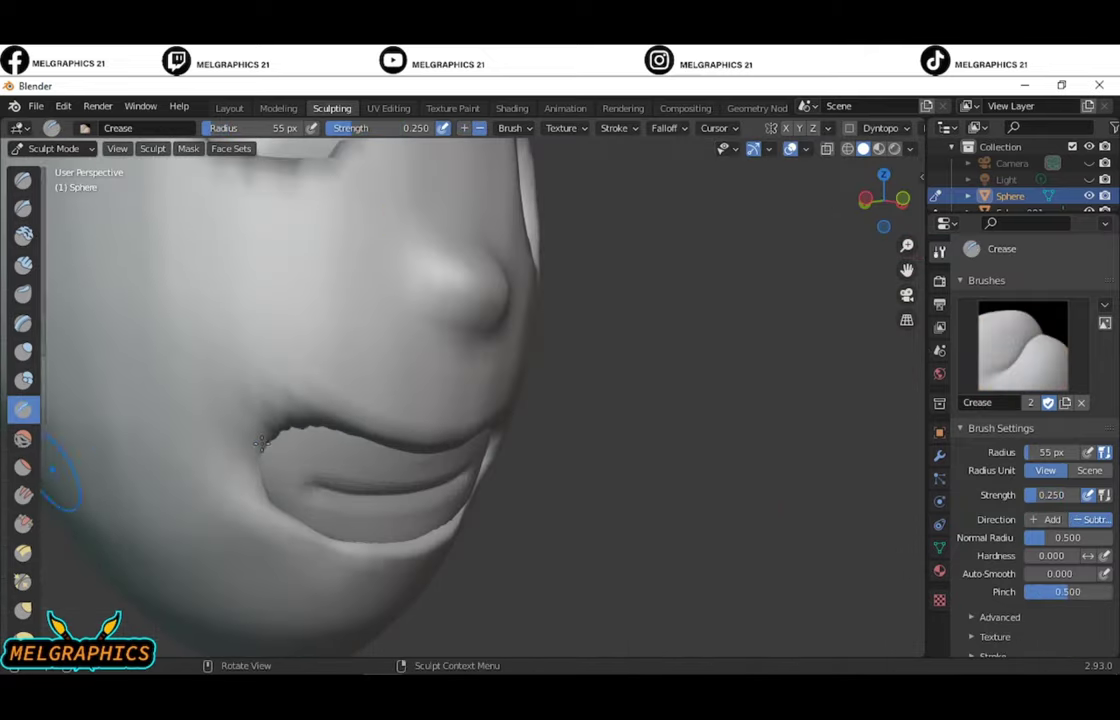
left_click(23, 609)
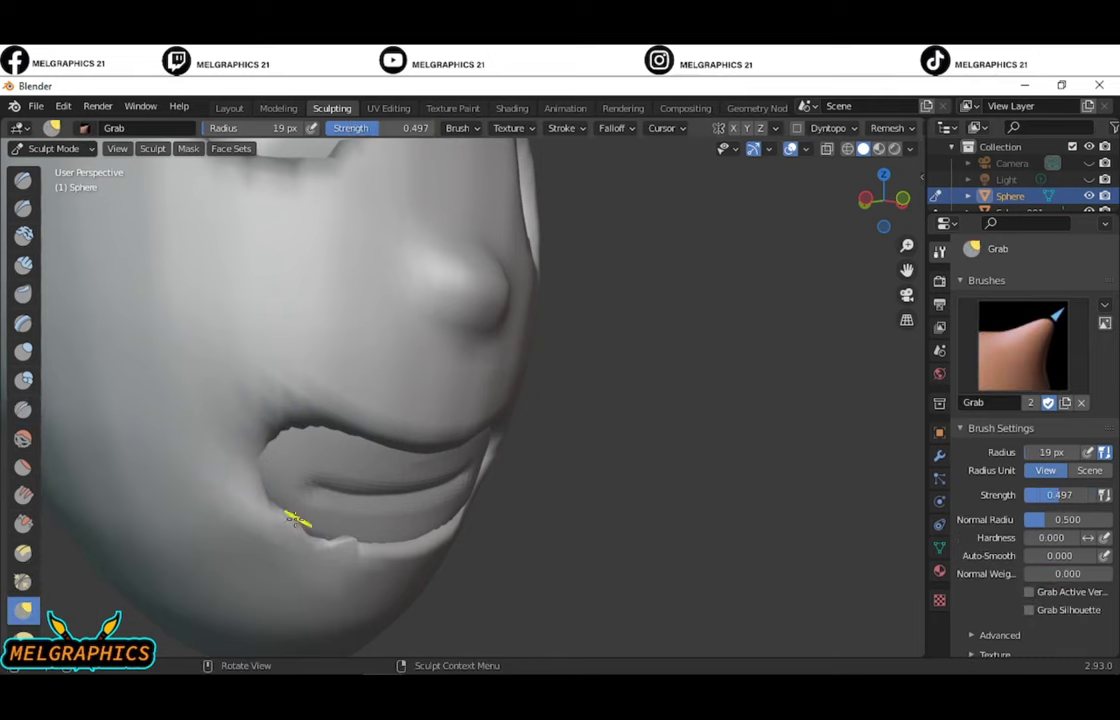
mouse_move(330, 481)
middle_mouse_down()
mouse_move(230, 512)
mouse_move(455, 445)
middle_mouse_up()
scroll(479, 496, "up", 3)
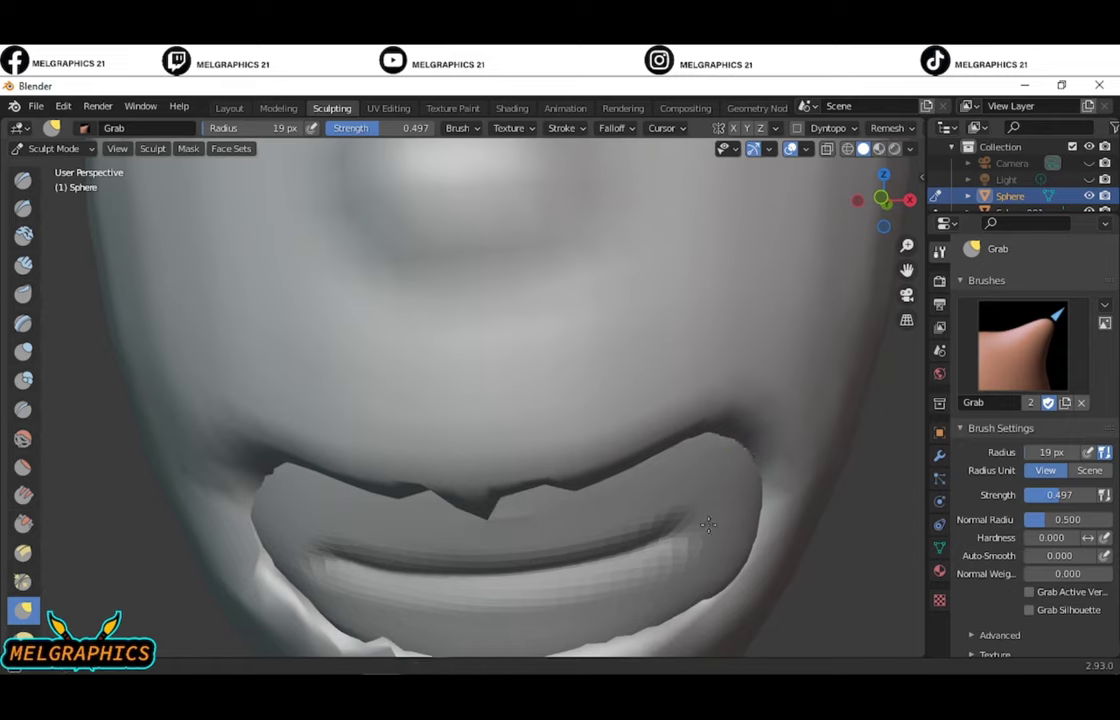
scroll(707, 524, "down", 2)
scroll(707, 542, "up", 2)
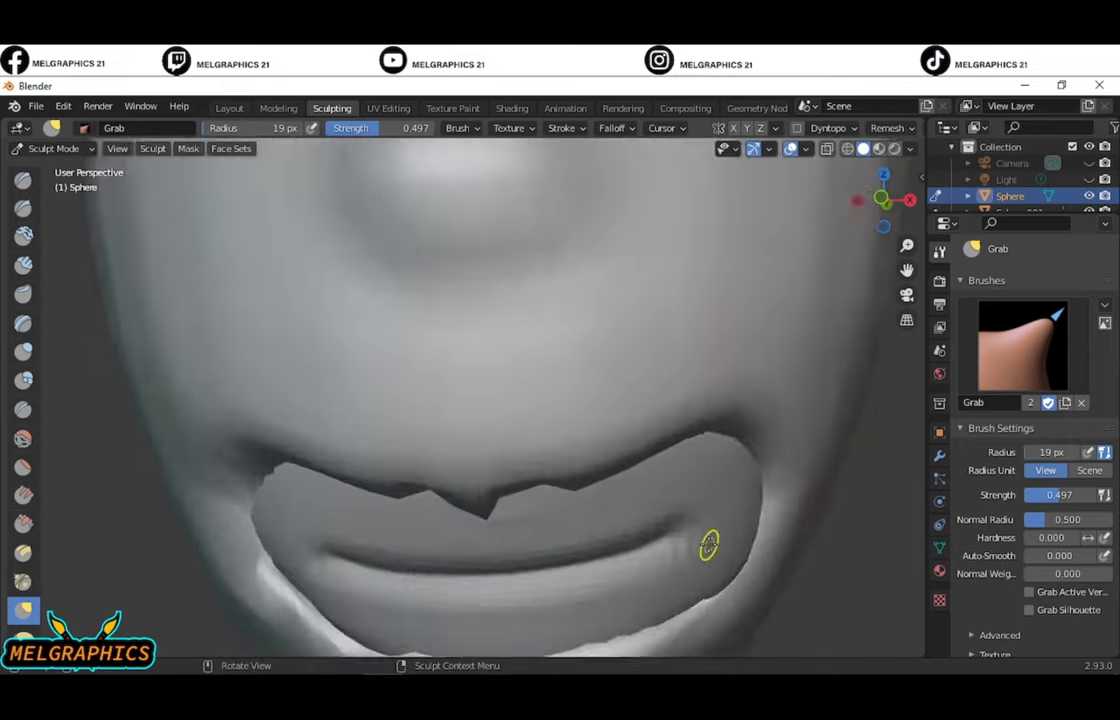
middle_click_drag(707, 542, 464, 598)
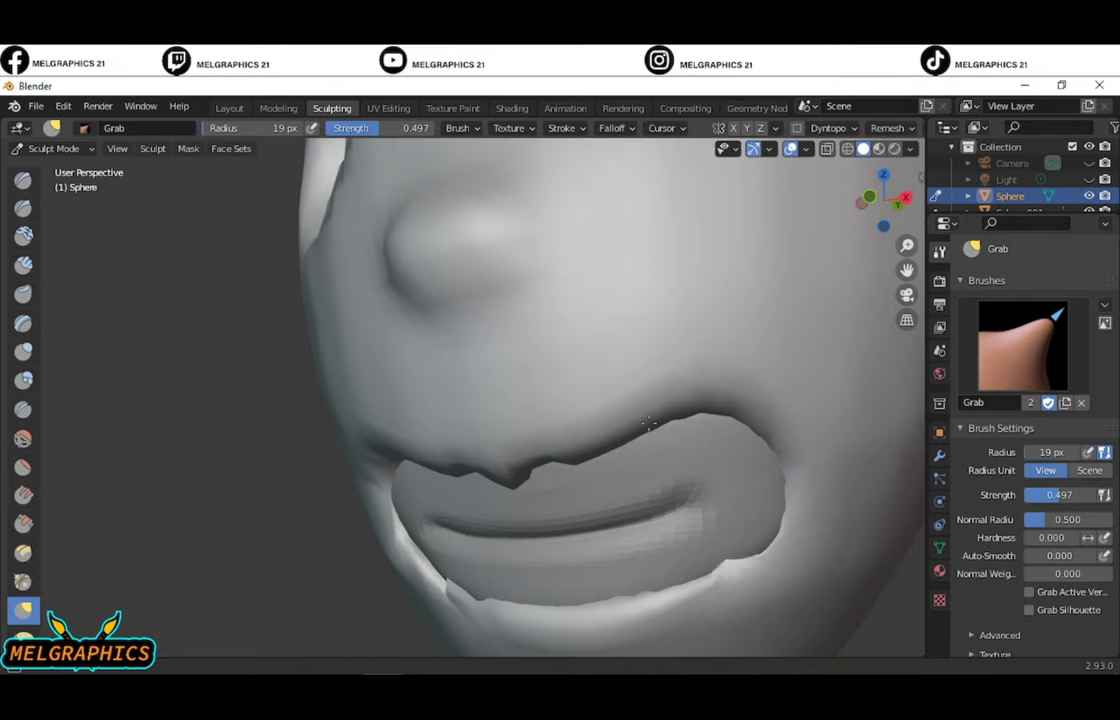
key("KP_1")
scroll(724, 495, "up", 3)
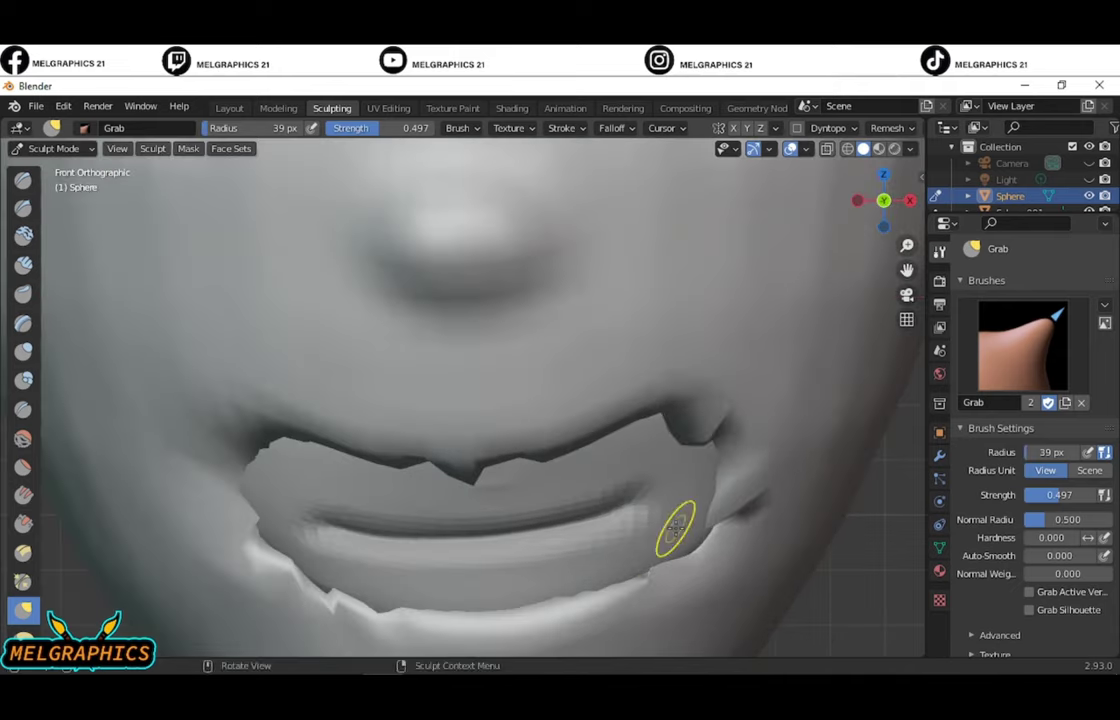
scroll(676, 530, "down", 6)
scroll(485, 424, "down", 2)
scroll(425, 252, "up", 4)
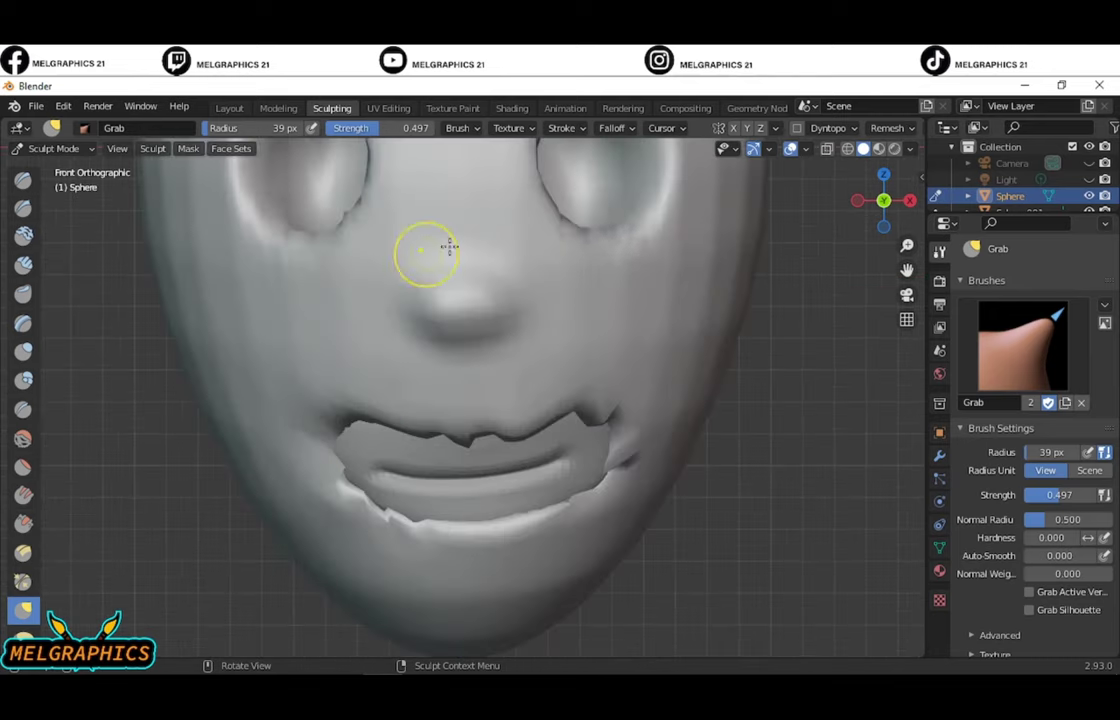
scroll(487, 385, "down", 4)
scroll(487, 385, "up", 3)
- Sculpt a dent around the eye socket and check the head from the front
middle_click_drag(487, 385, 279, 323)
key("x")
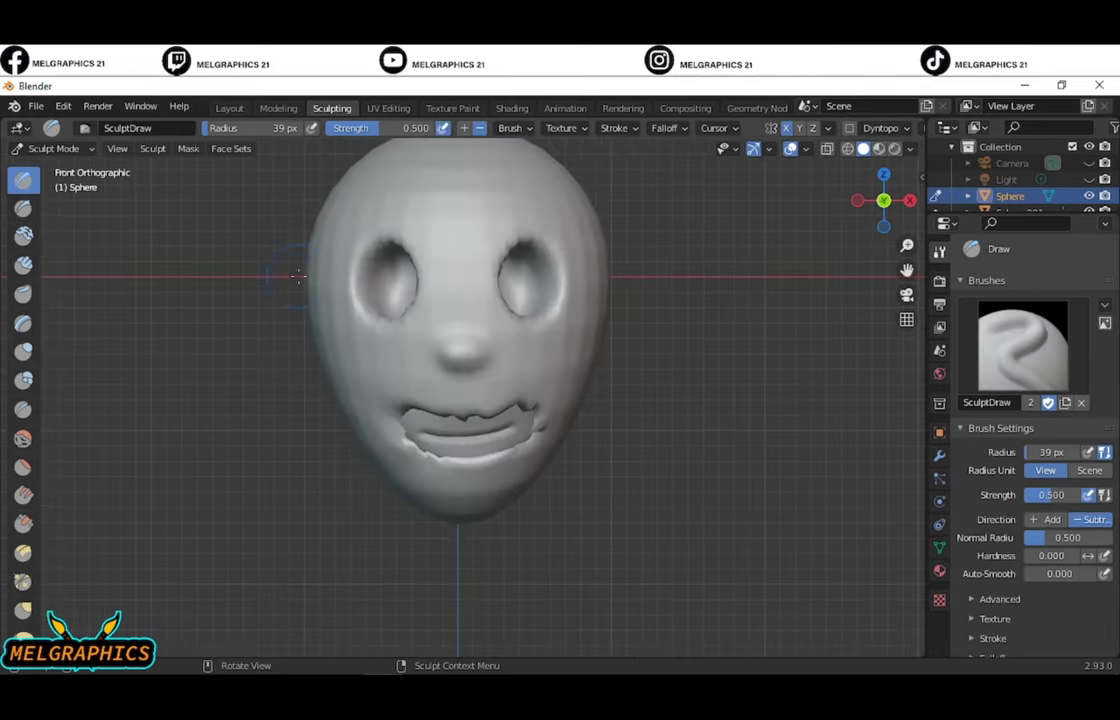
middle_click_drag(400, 310, 505, 312)
left_click_drag(284, 263, 278, 275, "ctrl")
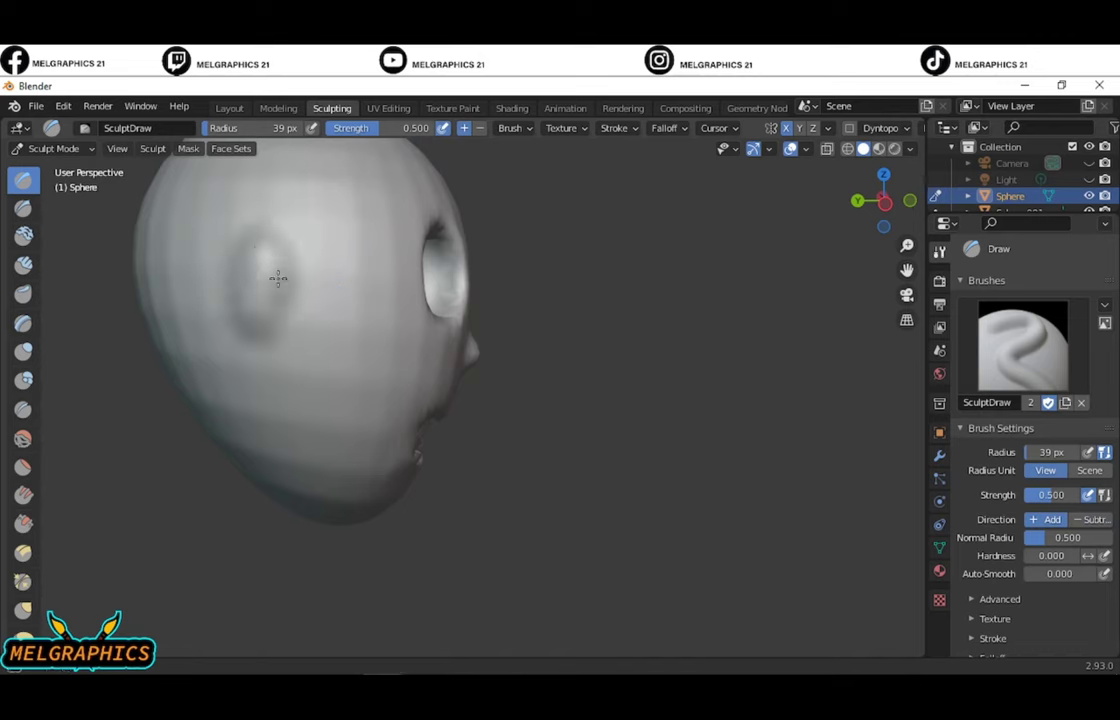
key("KP_1")
scroll(455, 292, "down", 3)
scroll(414, 381, "up", 4)
scroll(290, 350, "down", 4)
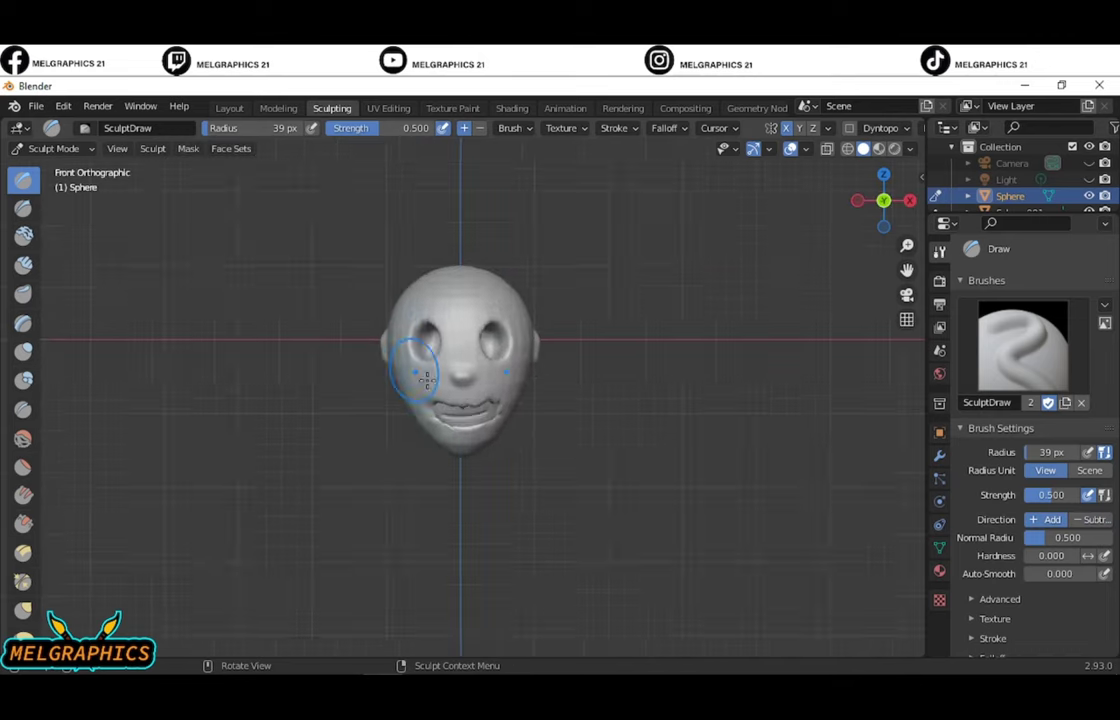
scroll(512, 270, "up", 2)
scroll(512, 270, "up", 3)
left_click(53, 148)
- Return to Object Mode and add a UV Sphere scaled down to 0.26
left_click(50, 165)
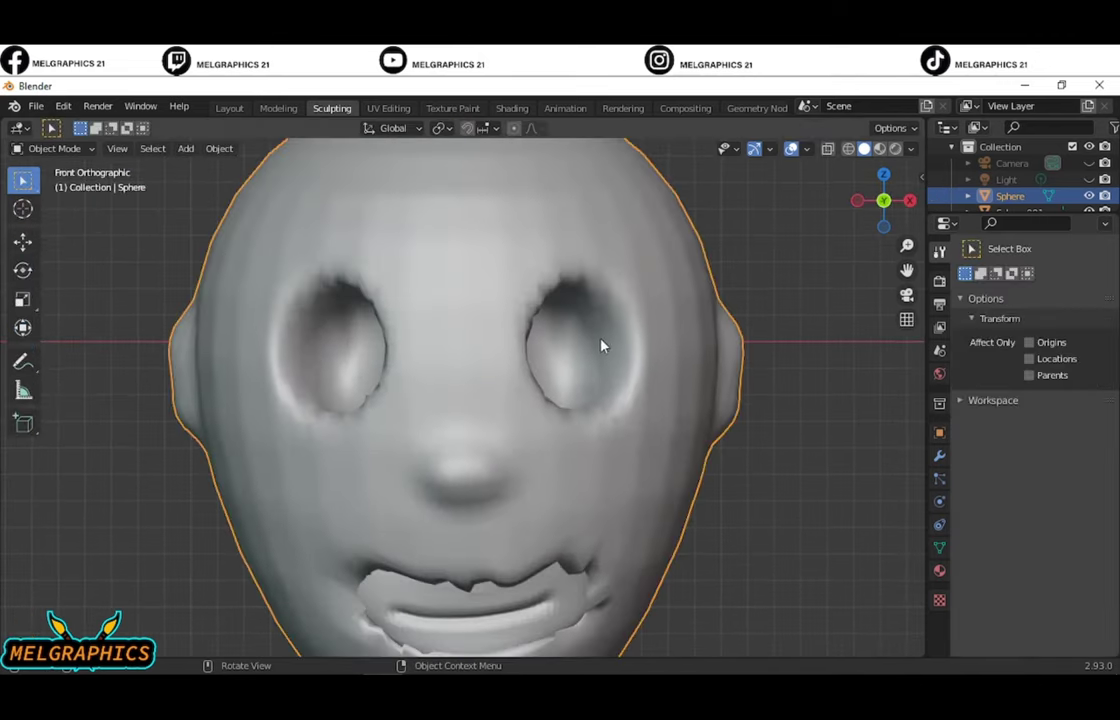
key("shift+a")
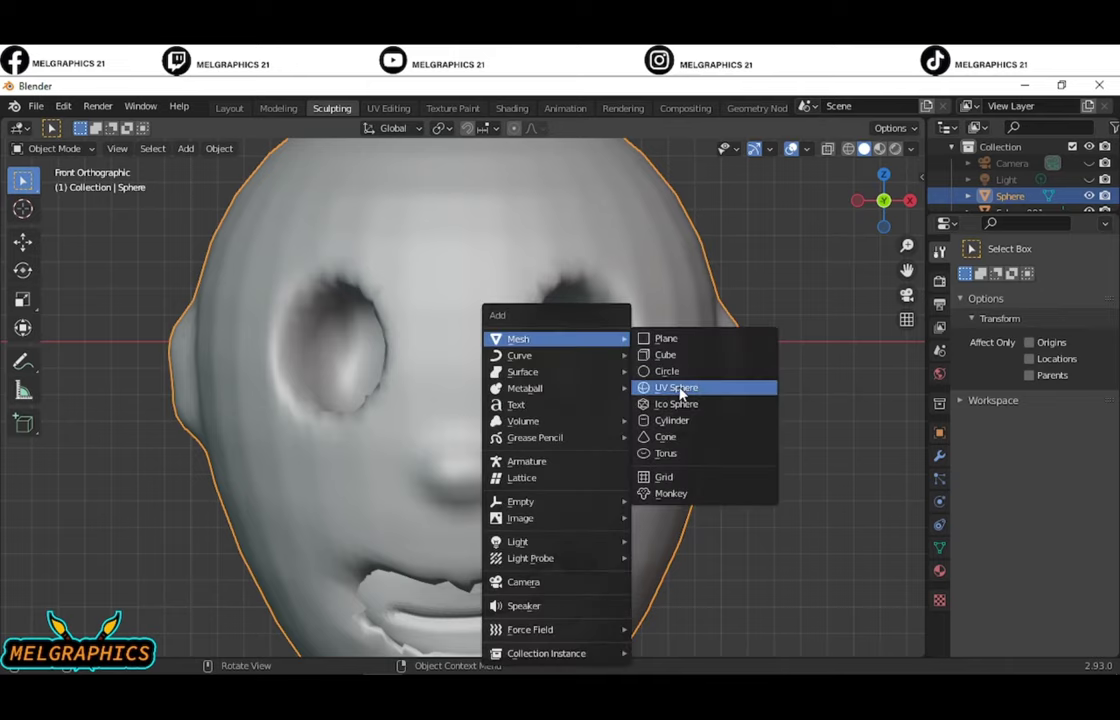
left_click(700, 388)
key("s")
left_click(543, 358)
- Push the sphere along Y into the face from the side view and rotate it 90°
key("g")
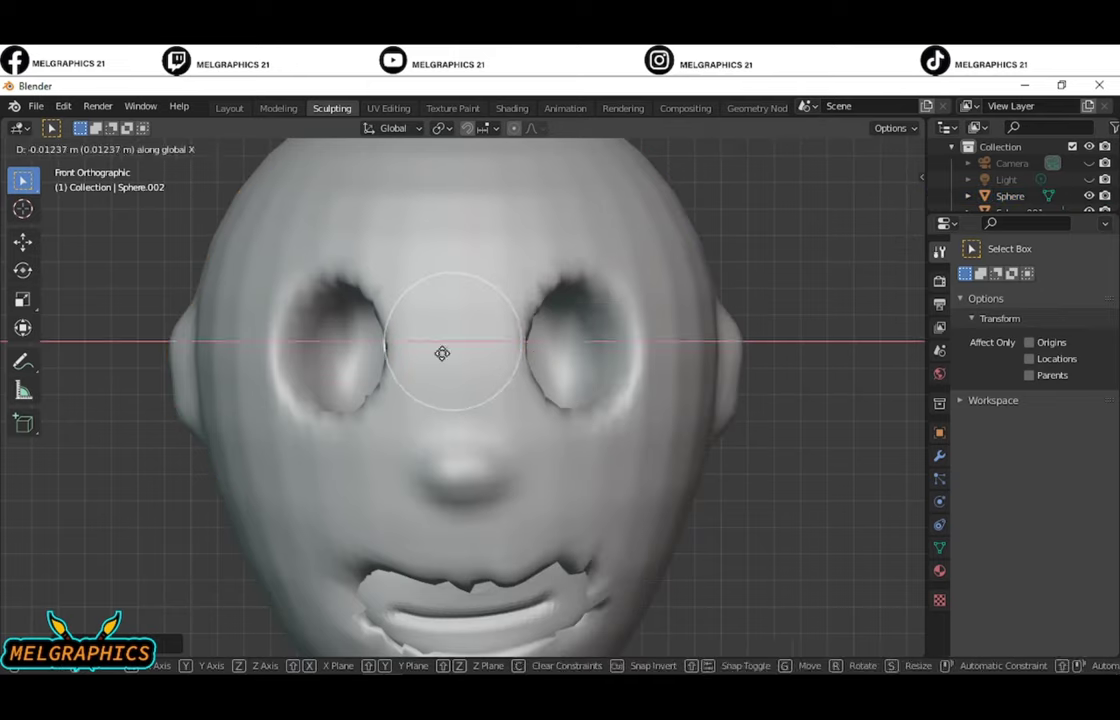
key("Escape")
key("KP_3")
key("g")
key("y")
left_click(239, 361)
key("KP_1")
type("r")
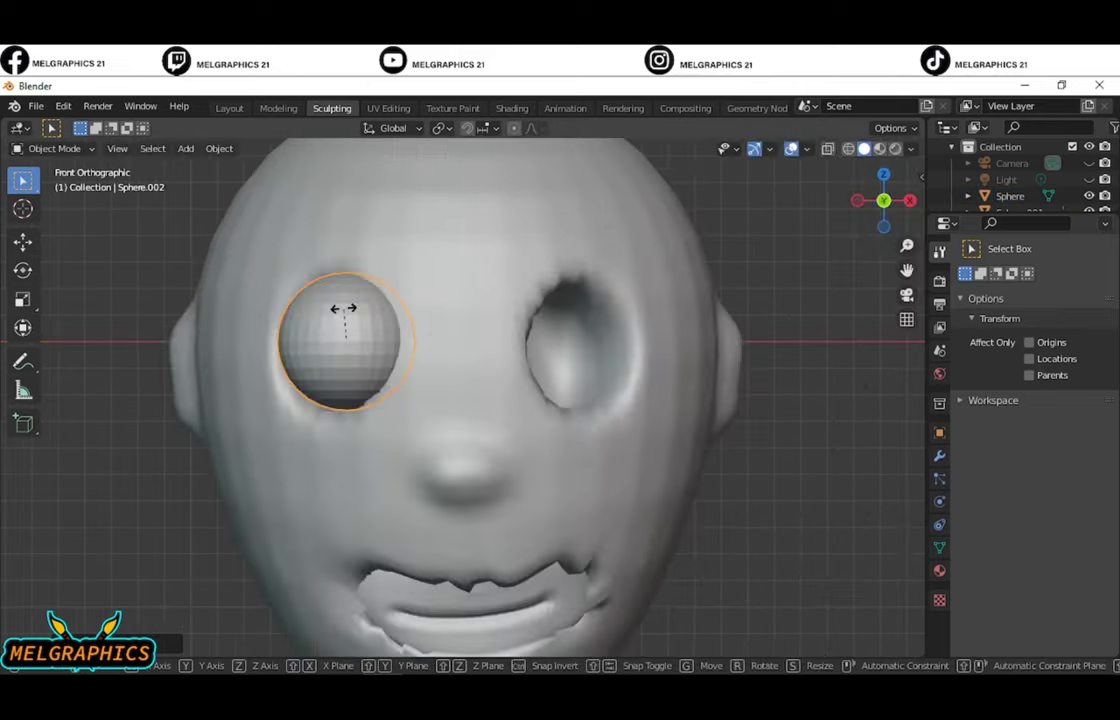
type("90")
key("Return")
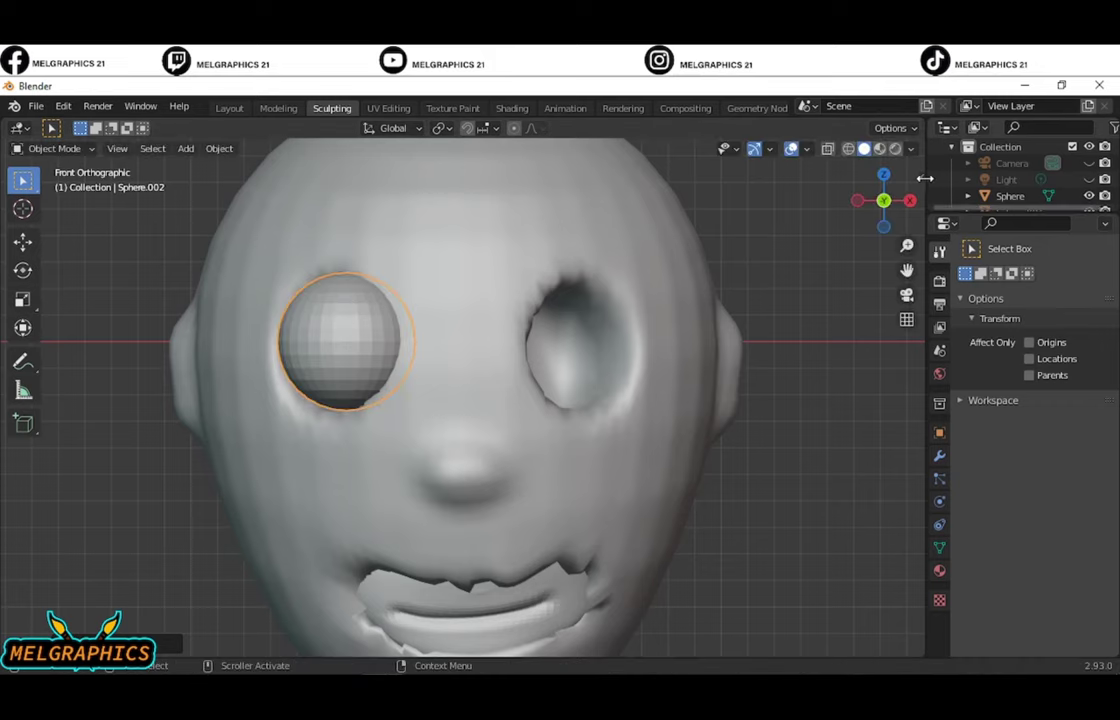
- Check the eyeball's scale and rotation values in the N panel
key("n")
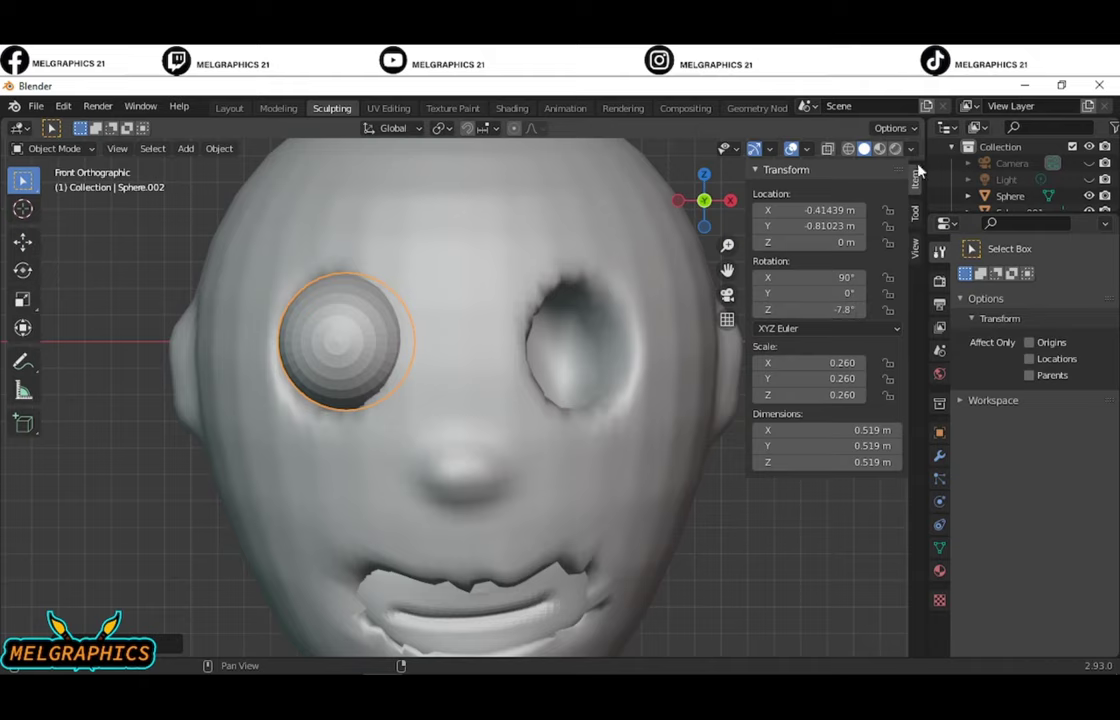
key("n")
key("r")
key("Escape")
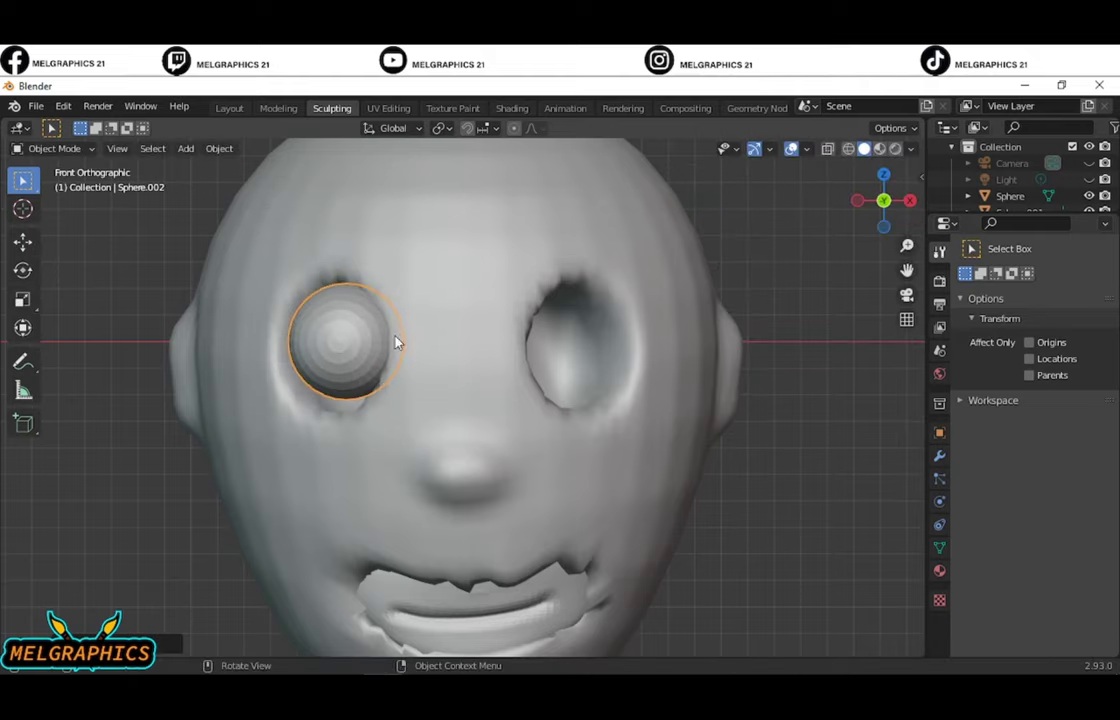
- From the top view, move the eyeball along Y to seat it in the left socket
mouse_move(395, 343)
middle_mouse_down()
mouse_move(581, 362)
mouse_move(570, 370)
mouse_move(625, 337)
mouse_move(545, 430)
mouse_move(448, 418)
middle_mouse_up()
key("KP_7")
key("g")
key("y")
left_click(622, 318)
key("KP_3")
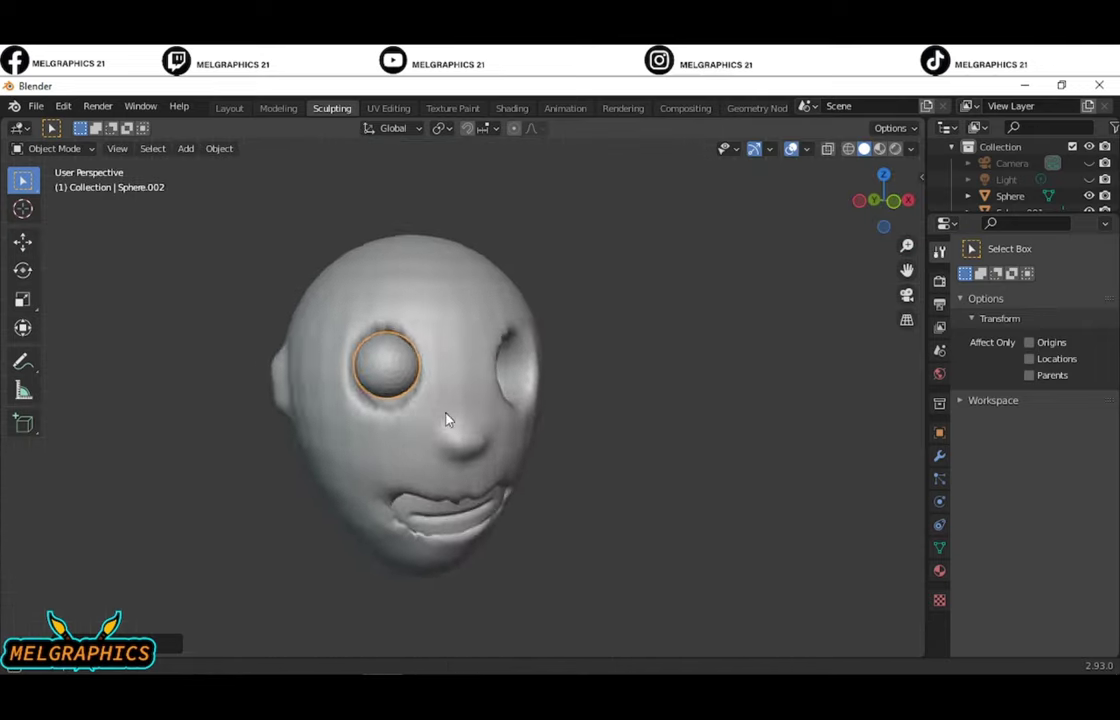
- In Edit Mode, delete the eyeball's front faces to open a hole
scroll(249, 297, "up", 3)
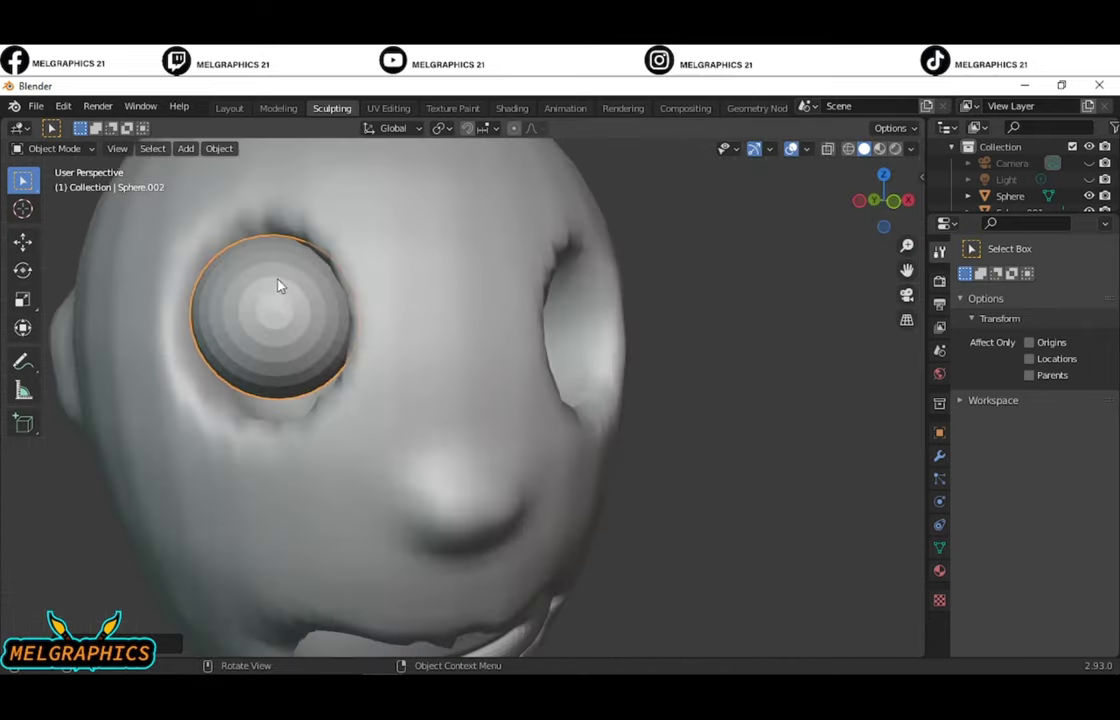
key("Tab")
scroll(128, 225, "up", 4)
middle_click_drag(250, 300, 320, 360)
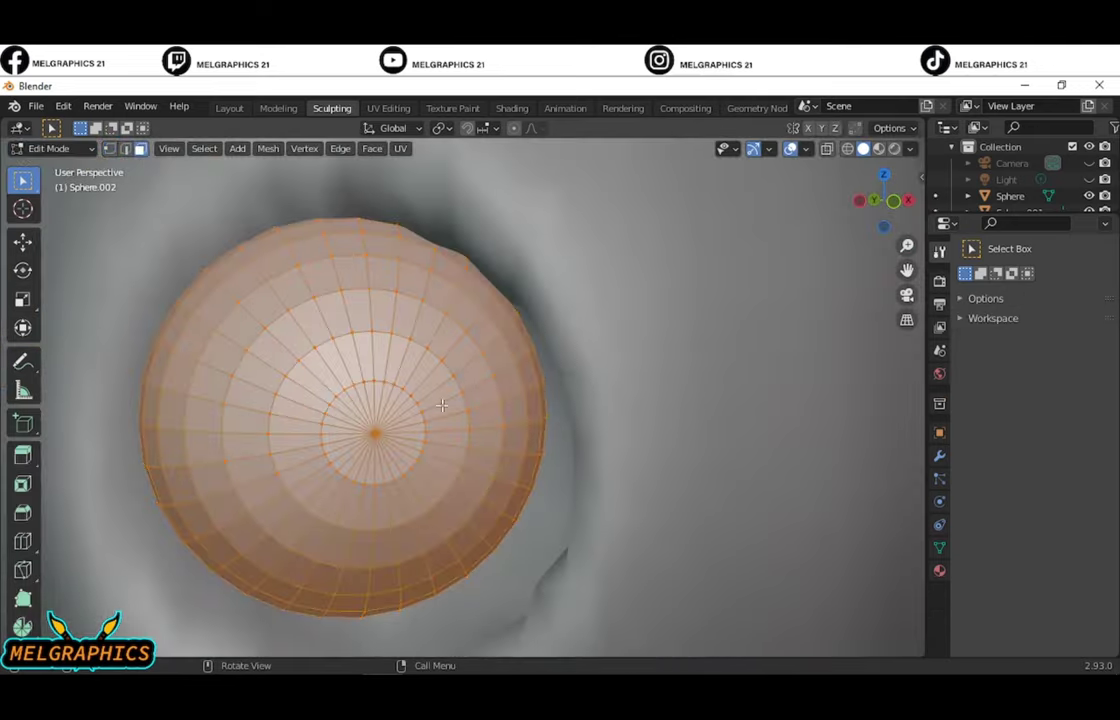
left_click_drag(322, 365, 352, 397)
key("x")
left_click(301, 425)
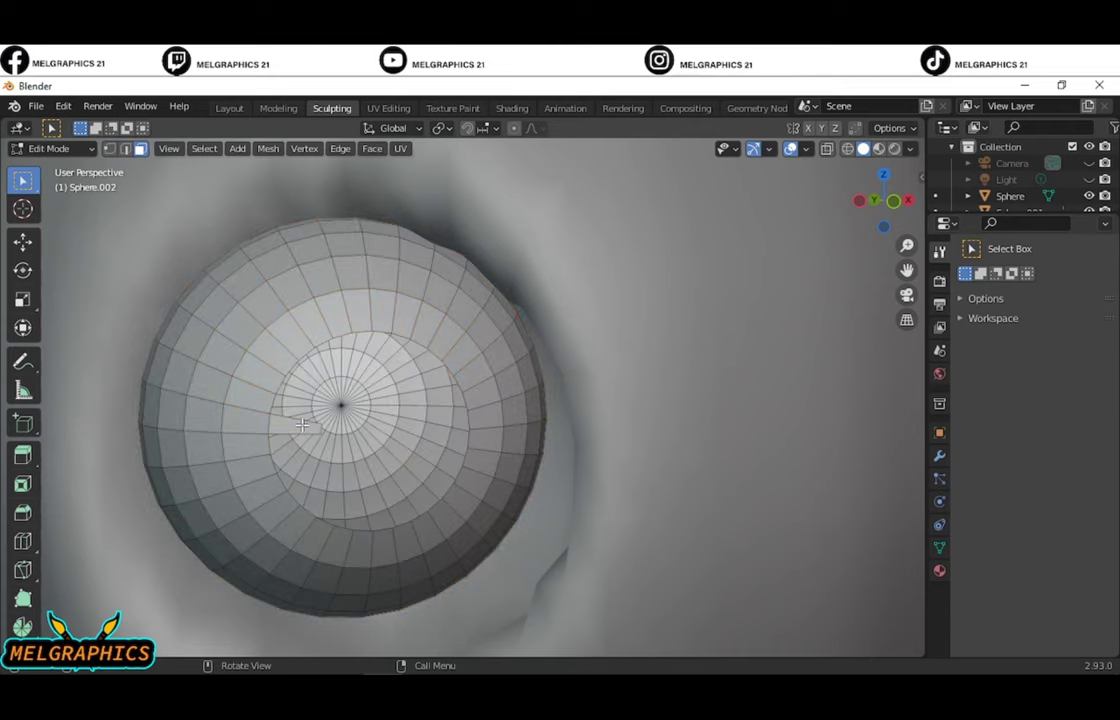
- Put the eyeball in Sculpt Mode and pull its surface with a 150 px Grab brush
mouse_move(497, 410)
middle_mouse_down()
mouse_move(502, 395)
mouse_move(430, 380)
middle_mouse_up()
left_click(56, 148)
left_click(50, 203)
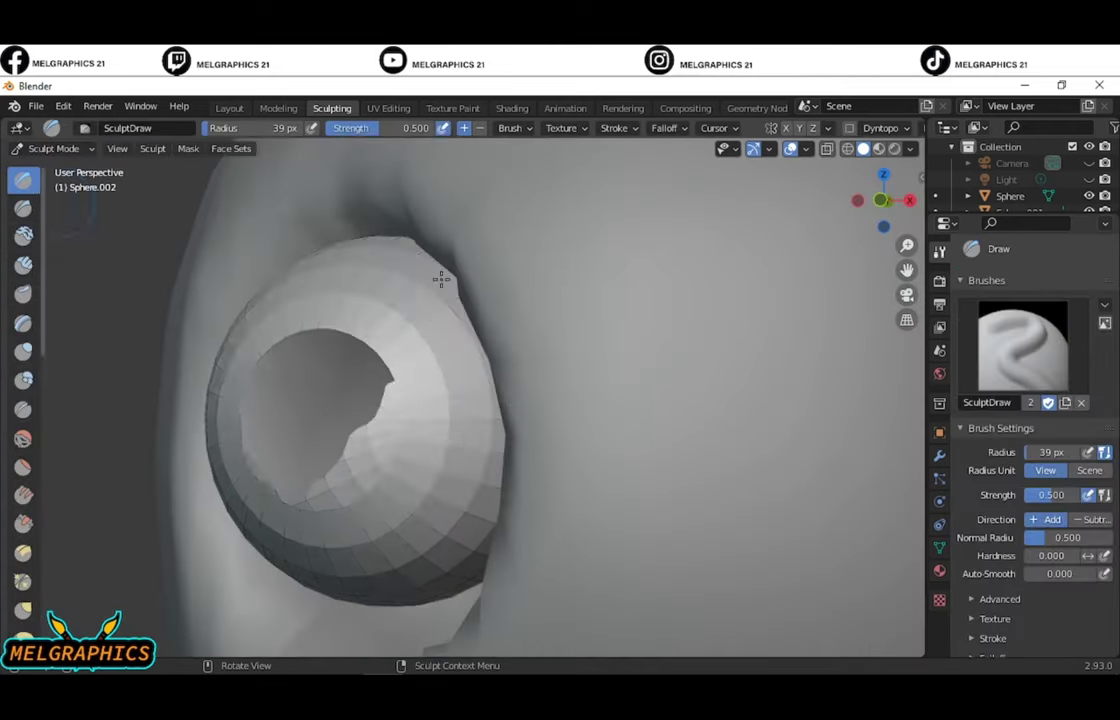
scroll(440, 278, "down", 3)
key("g")
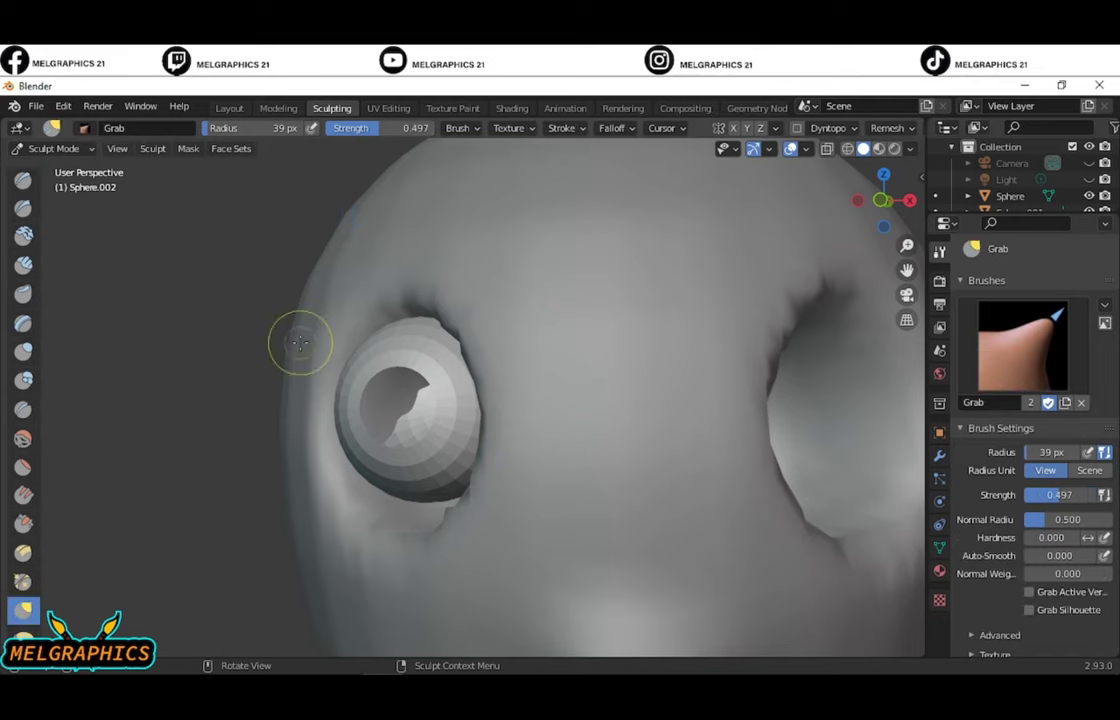
key("f")
left_click(390, 330)
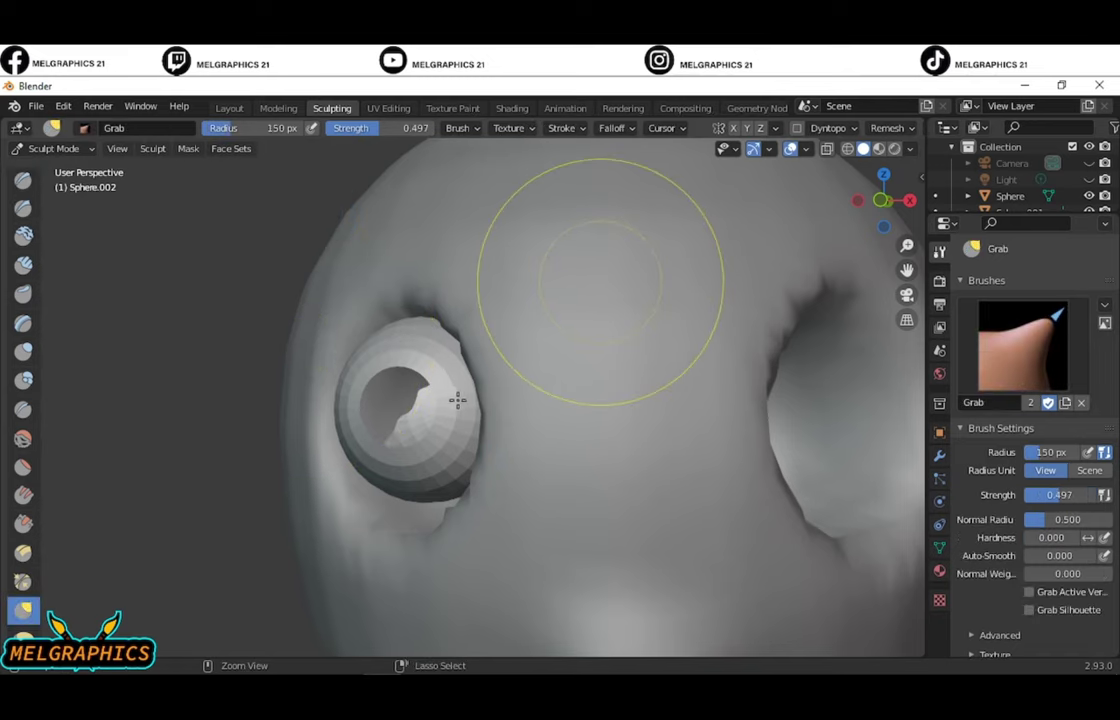
left_click_drag(441, 420, 445, 417)
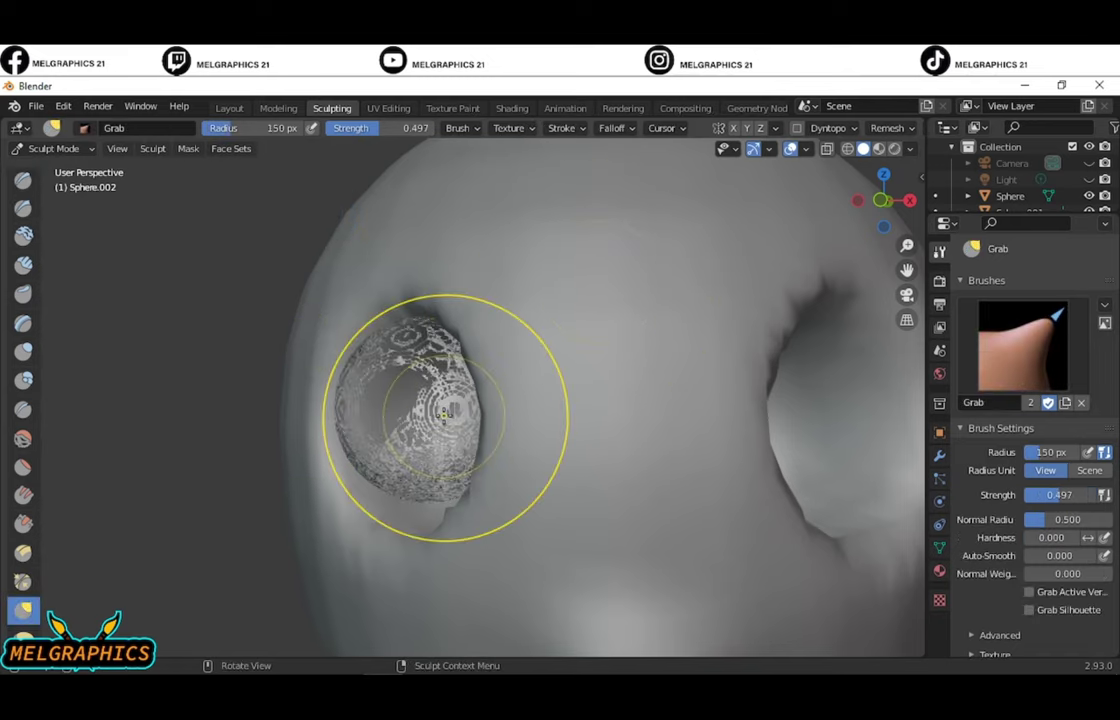
- Check the head in wireframe, return to solid shading, and re-enter Edit Mode
mouse_move(443, 414)
middle_mouse_down()
mouse_move(475, 337)
mouse_move(430, 387)
middle_mouse_up()
scroll(475, 337, "down", 3)
scroll(455, 428, "up", 2)
scroll(455, 428, "up", 3)
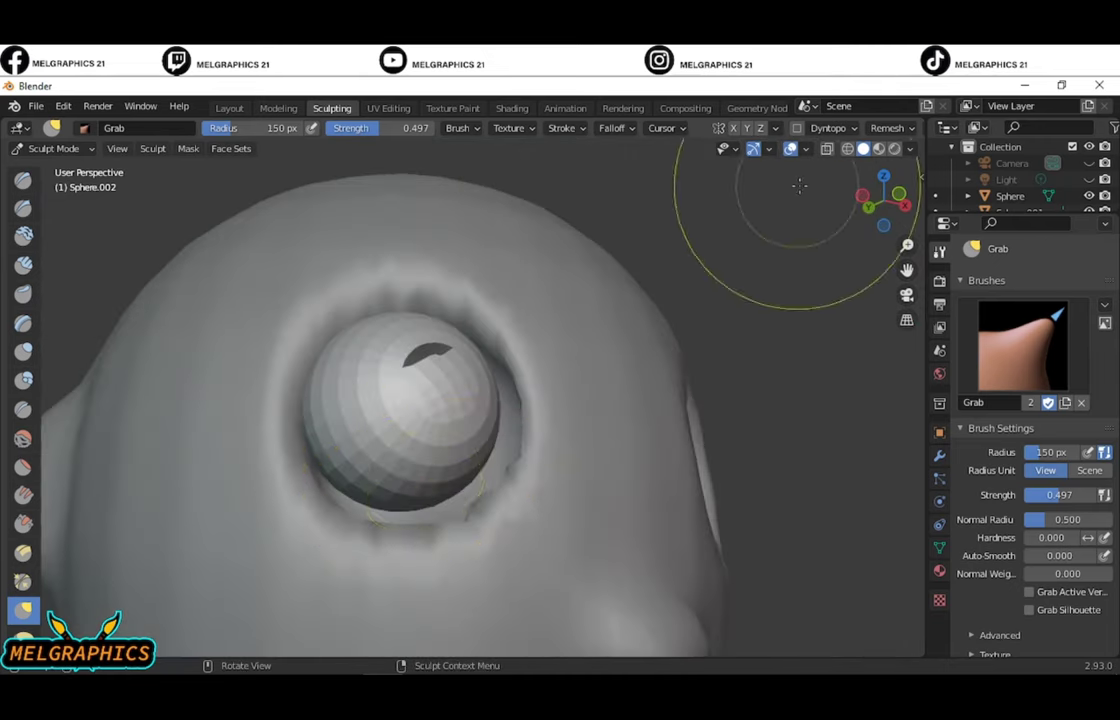
key("shift+z")
scroll(510, 312, "down", 2)
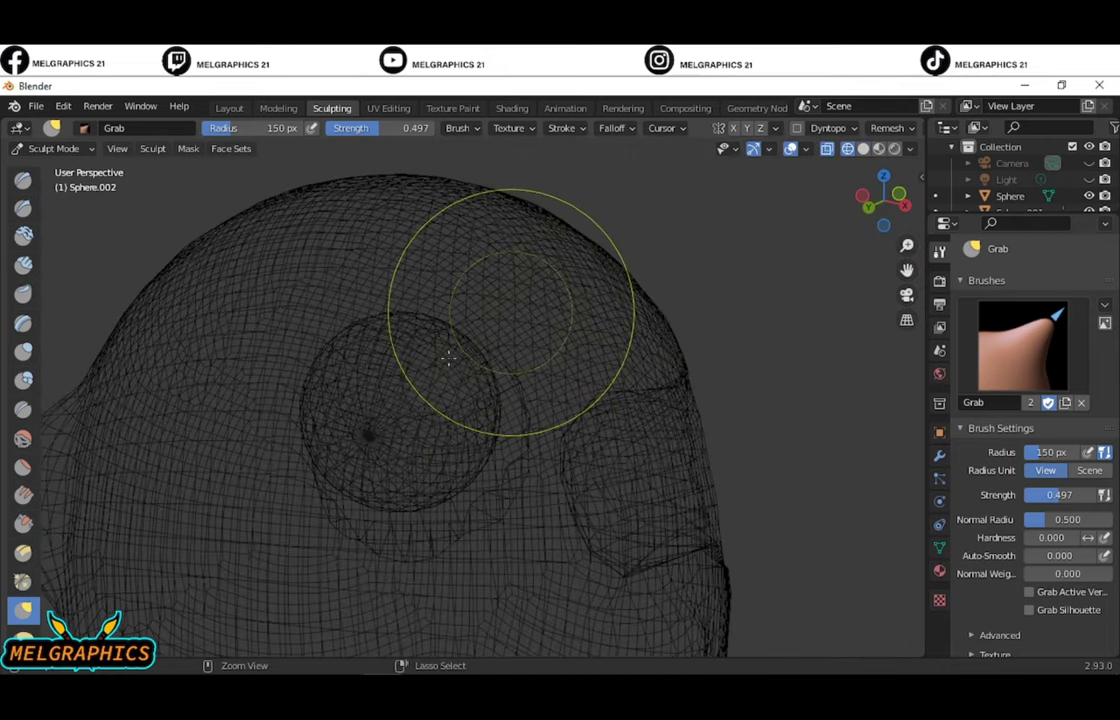
key("shift+z")
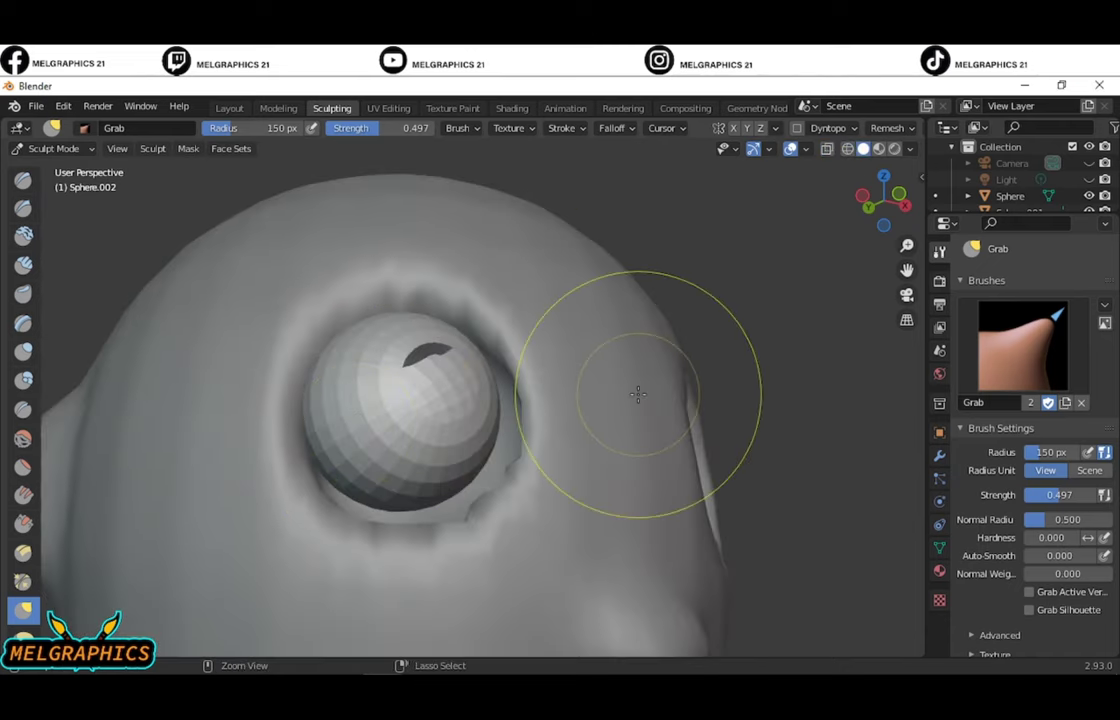
key("Tab")
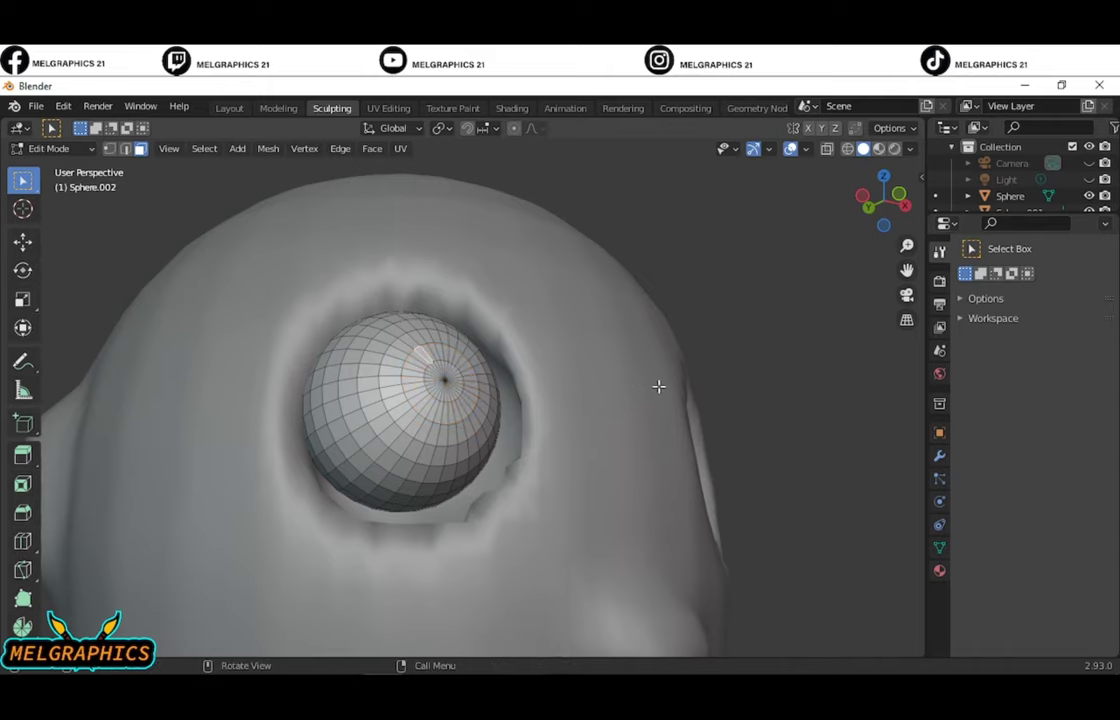
- Leave Edit Mode, put the head into Sculpt Mode and inspect it in wireframe
left_click(50, 148)
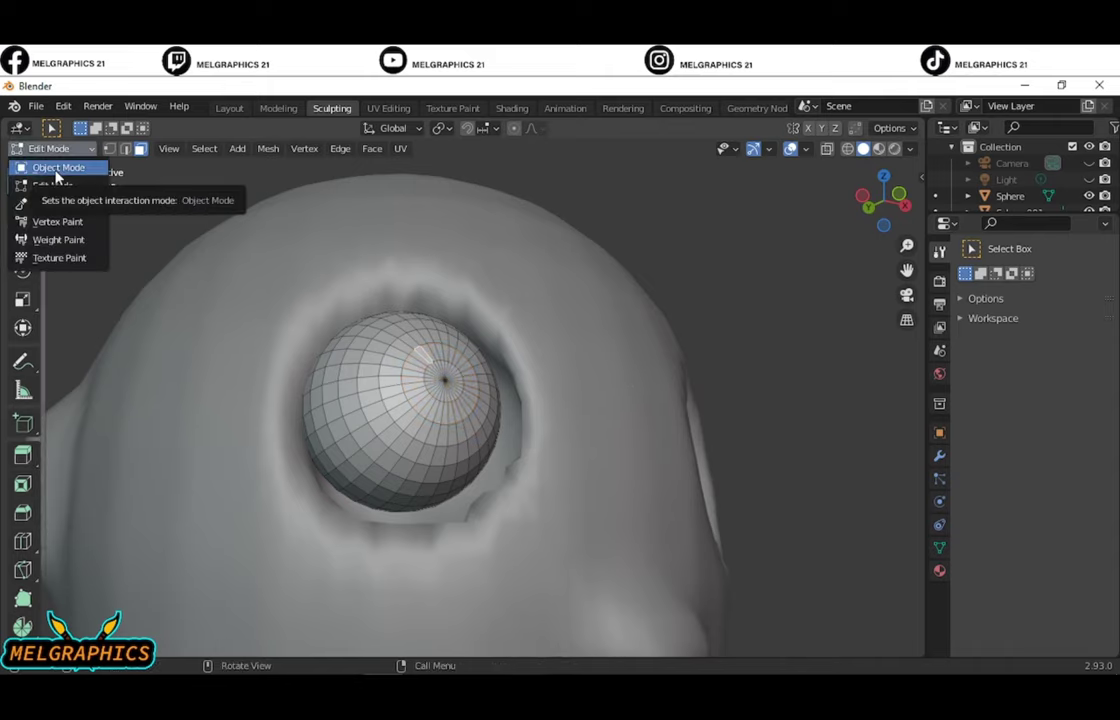
left_click(57, 167)
left_click(50, 148)
left_click(55, 203)
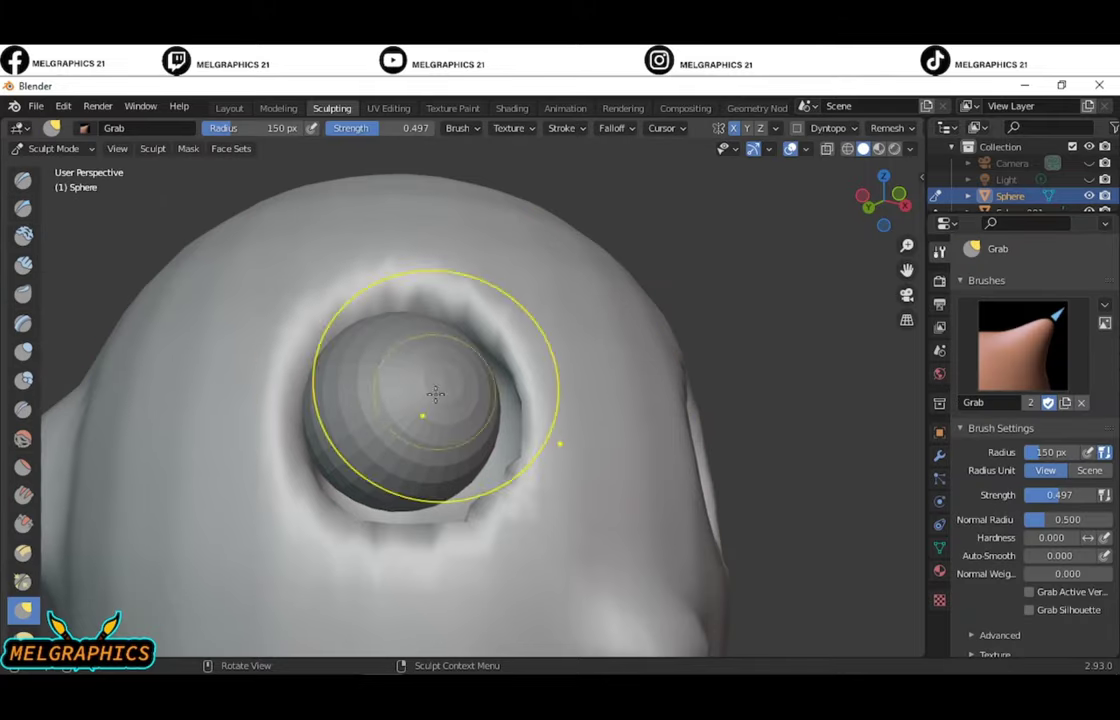
middle_click_drag(436, 393, 418, 493)
key("shift+z")
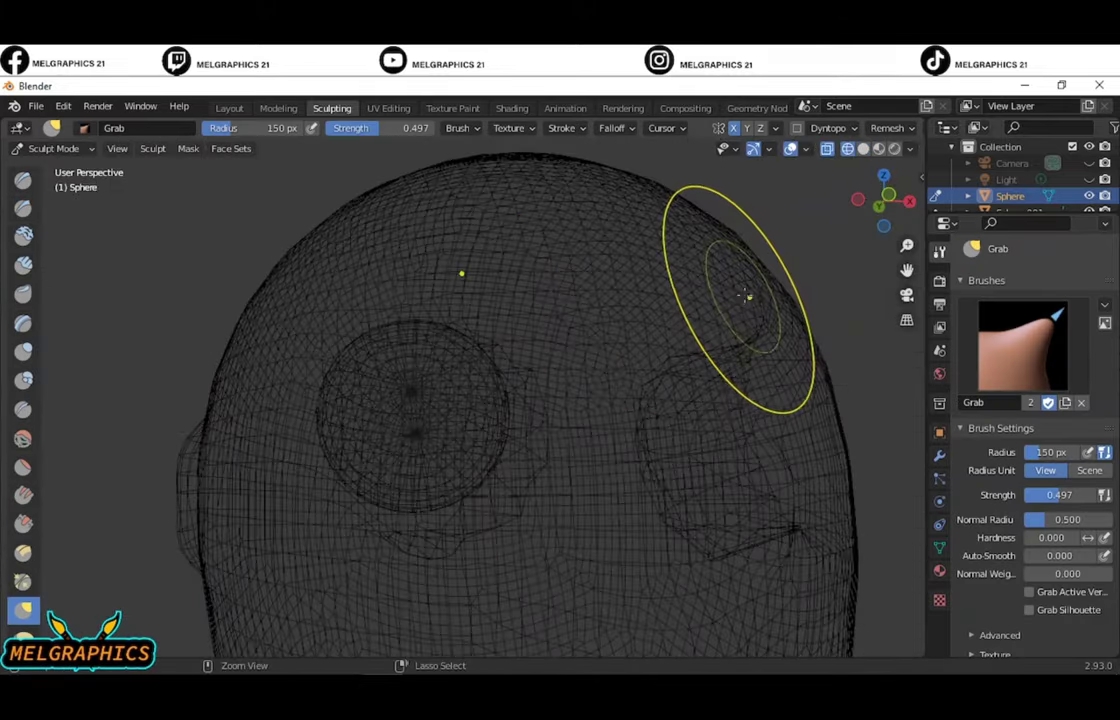
middle_click_drag(745, 296, 742, 295)
key("shift+z")
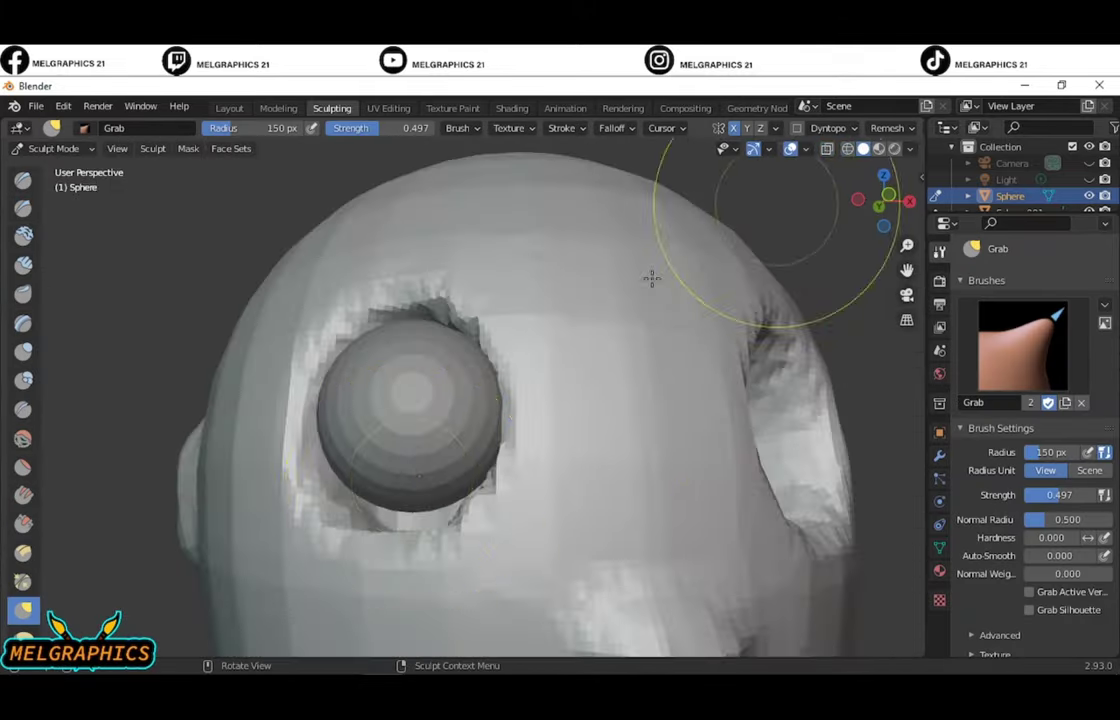
- Return to Object Mode, select the eyeball sphere and switch it to Sculpt Mode
left_click(53, 148)
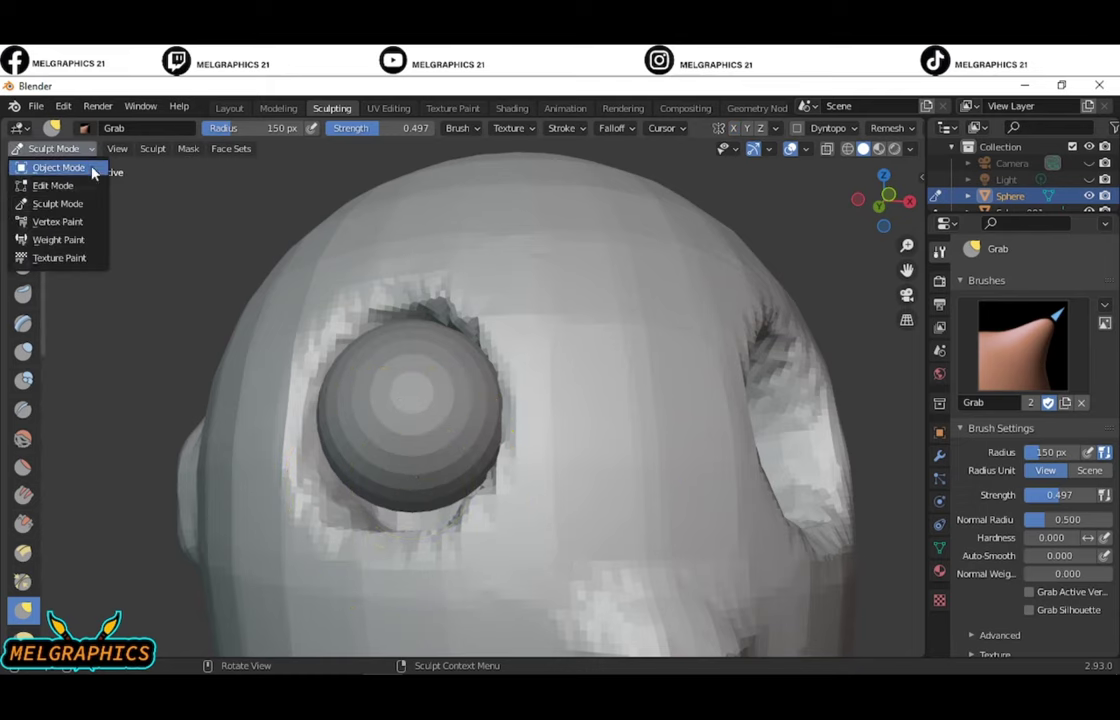
left_click(55, 165)
scroll(510, 437, "down", 3)
left_click(510, 437)
key("ctrl+Tab")
left_click(53, 148)
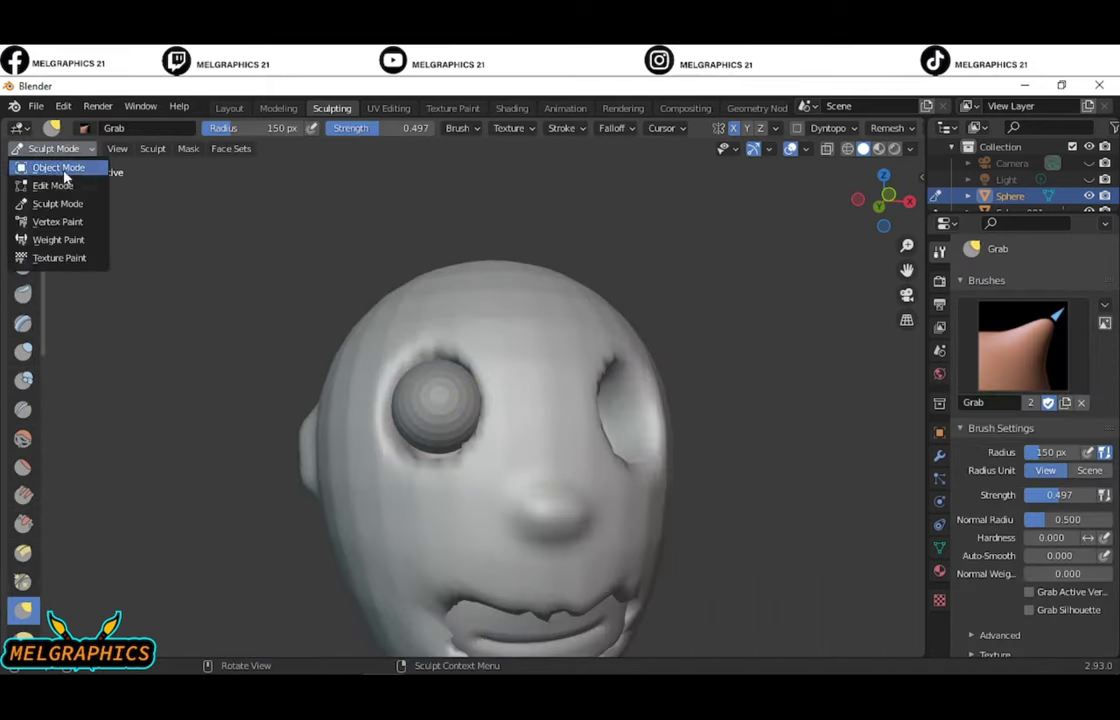
left_click(55, 167)
left_click(440, 410)
left_click(53, 148)
left_click(55, 202)
- Grab-pull the eye and socket leftward, then drag the surrounding skin into a rim
scroll(430, 425, "up", 2)
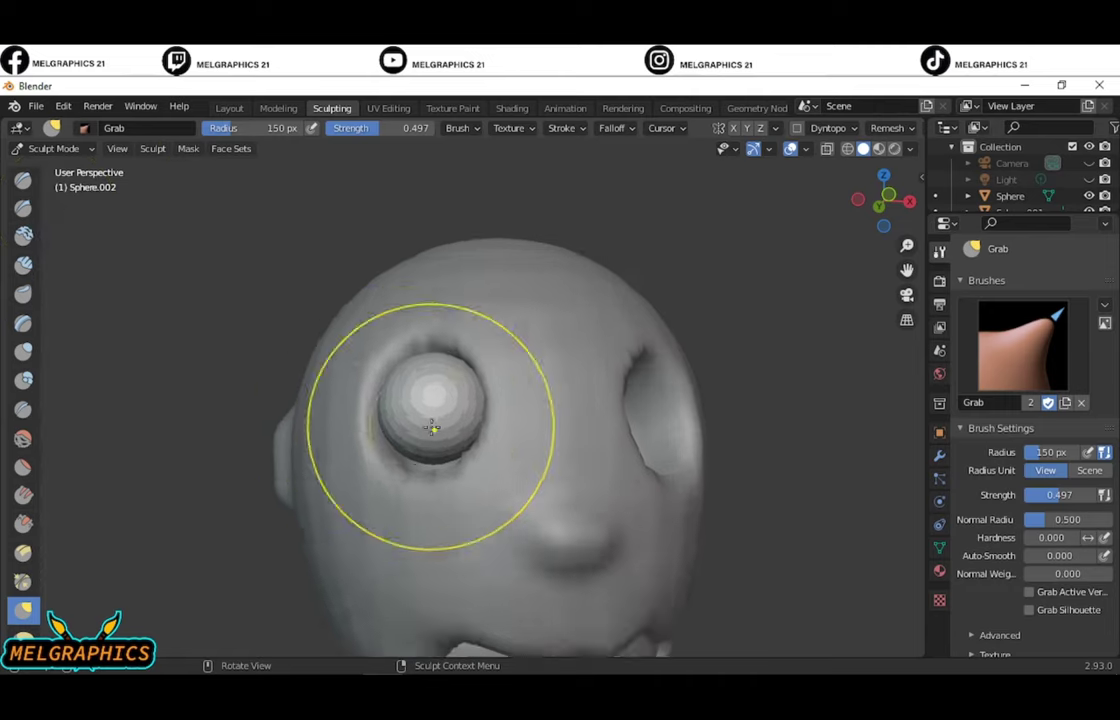
scroll(438, 427, "up", 4)
mouse_move(438, 427)
left_mouse_down()
mouse_move(326, 397)
mouse_move(400, 500)
mouse_move(305, 450)
mouse_move(300, 517)
left_mouse_up()
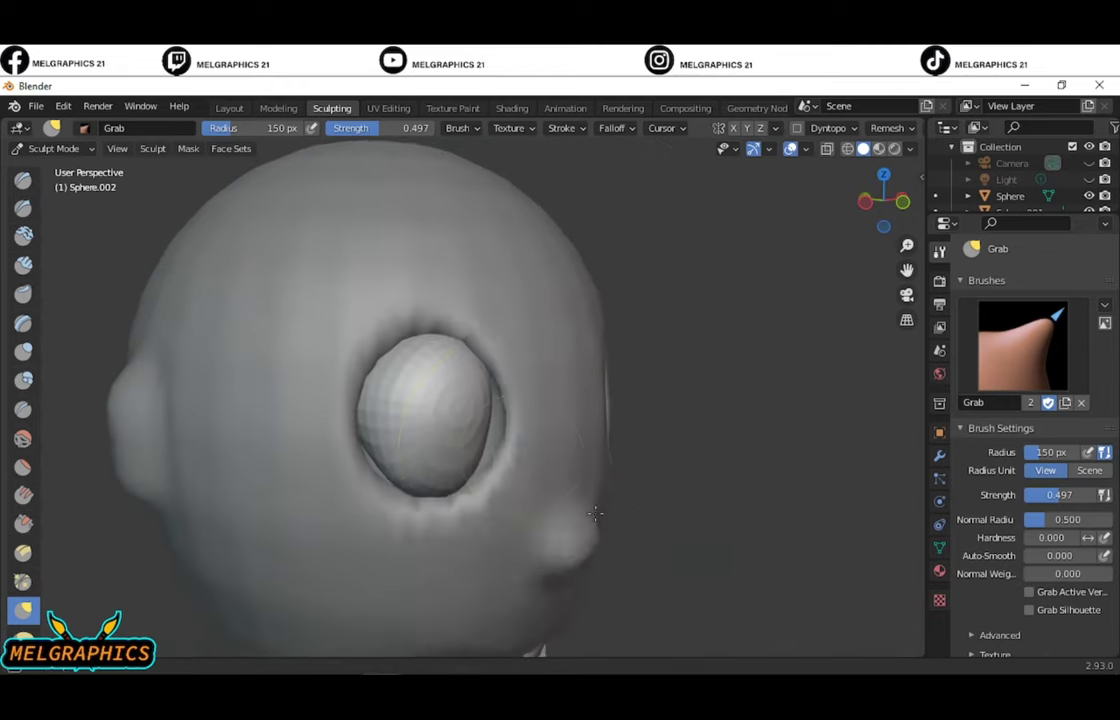
middle_click_drag(302, 435, 467, 425)
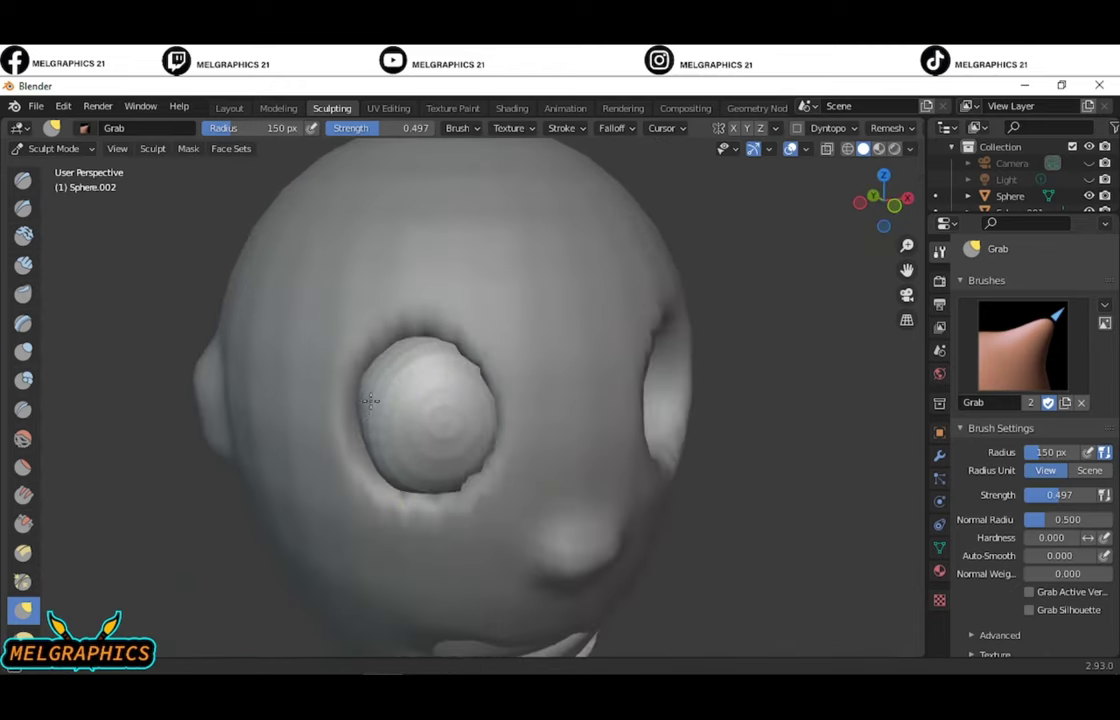
middle_click_drag(370, 401, 372, 387)
middle_click_drag(426, 350, 390, 428)
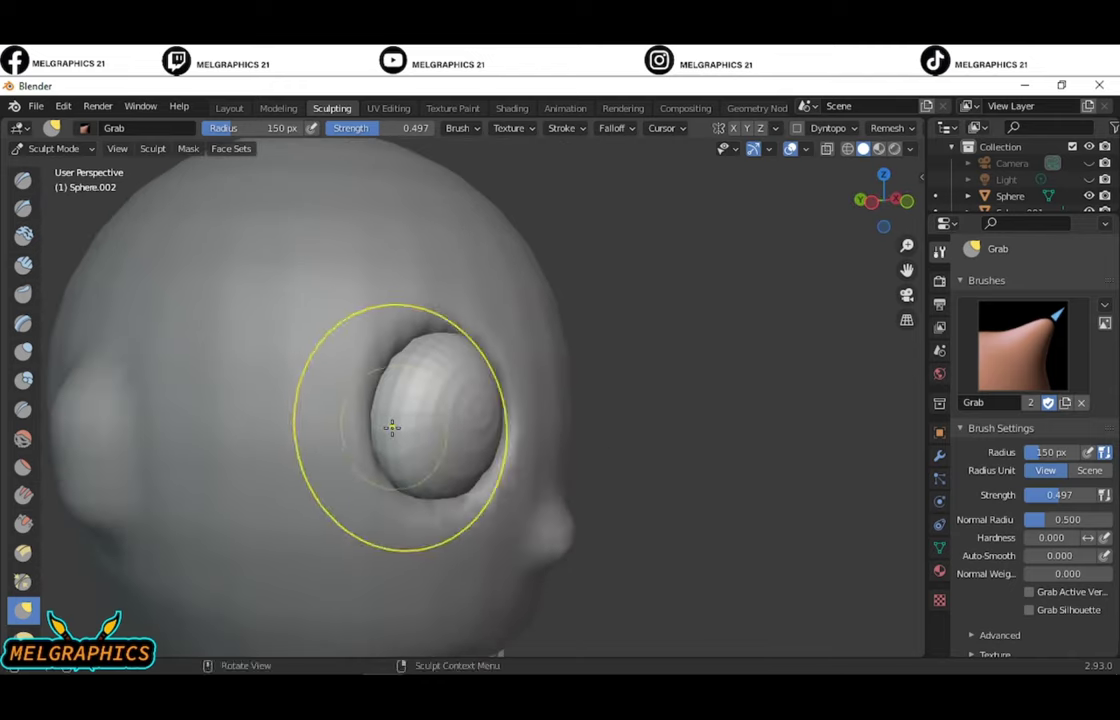
middle_click_drag(402, 381, 330, 370)
scroll(418, 455, "down", 3)
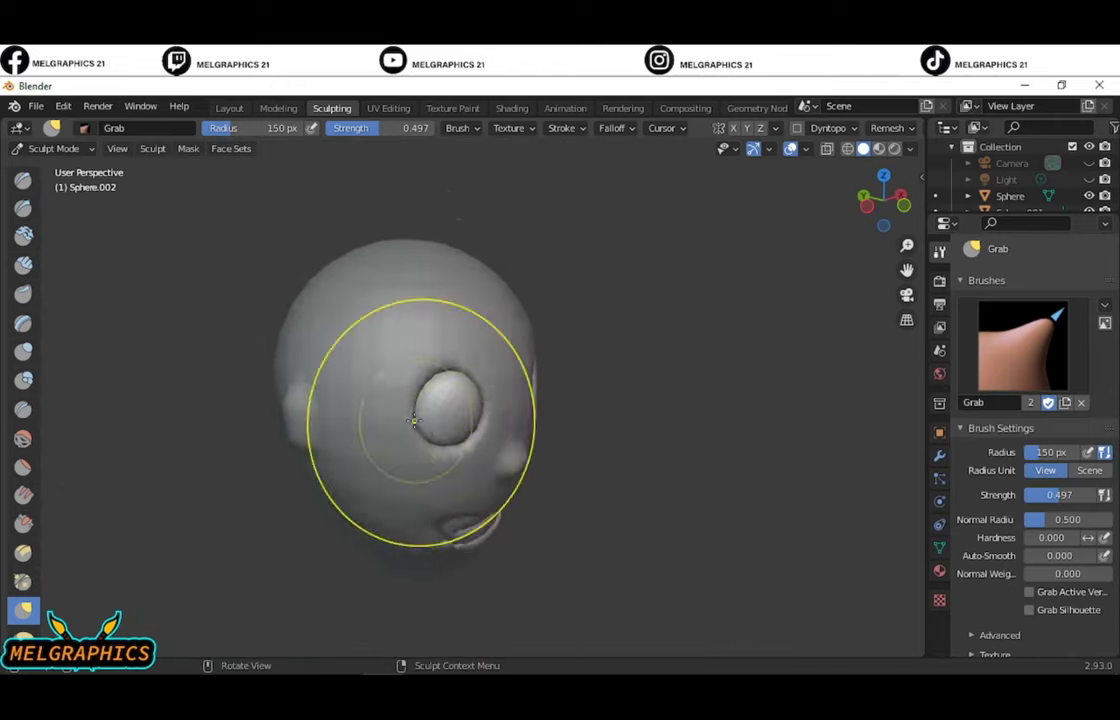
scroll(350, 345, "up", 5)
middle_click_drag(524, 451, 475, 340)
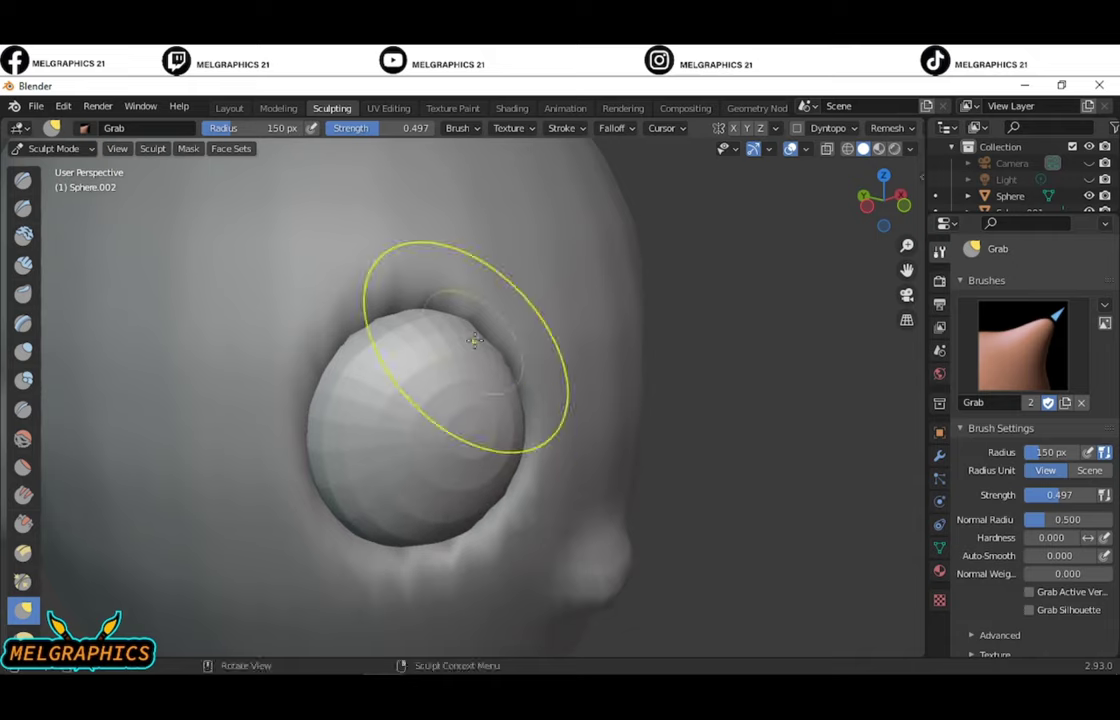
- Snap to the front orthographic view (numpad 1) and enter Edit Mode
scroll(447, 466, "down", 4)
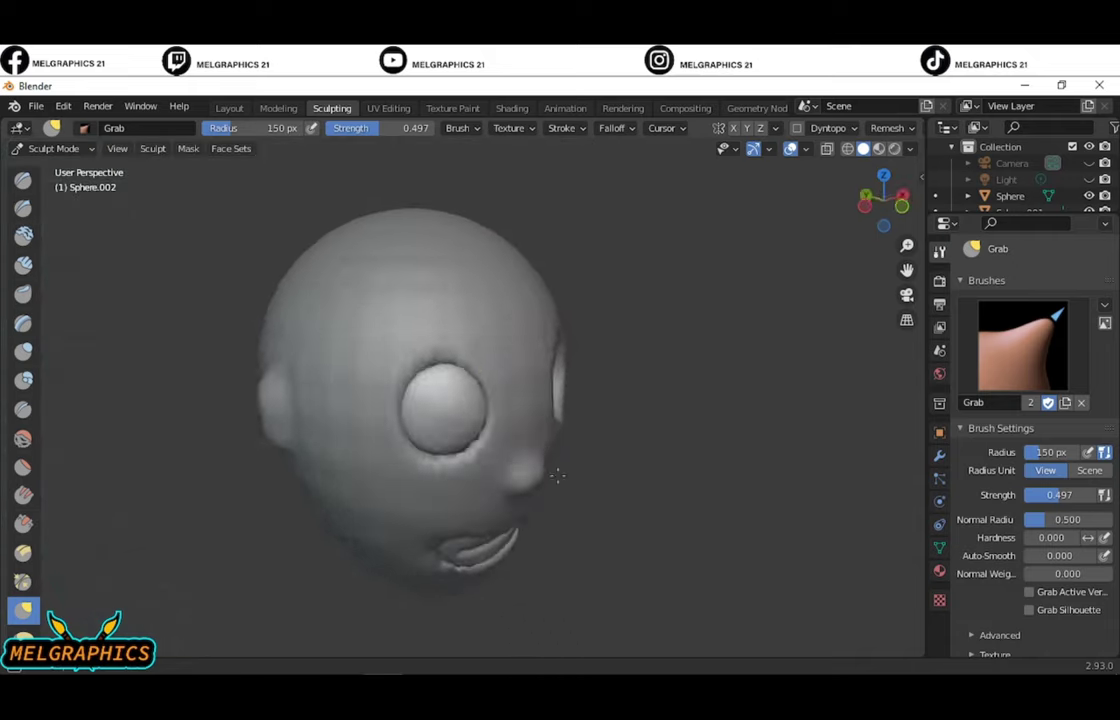
mouse_move(550, 470)
middle_mouse_down()
mouse_move(472, 450)
mouse_move(667, 408)
mouse_move(515, 393)
middle_mouse_up()
scroll(515, 393, "up", 4)
scroll(505, 430, "down", 2)
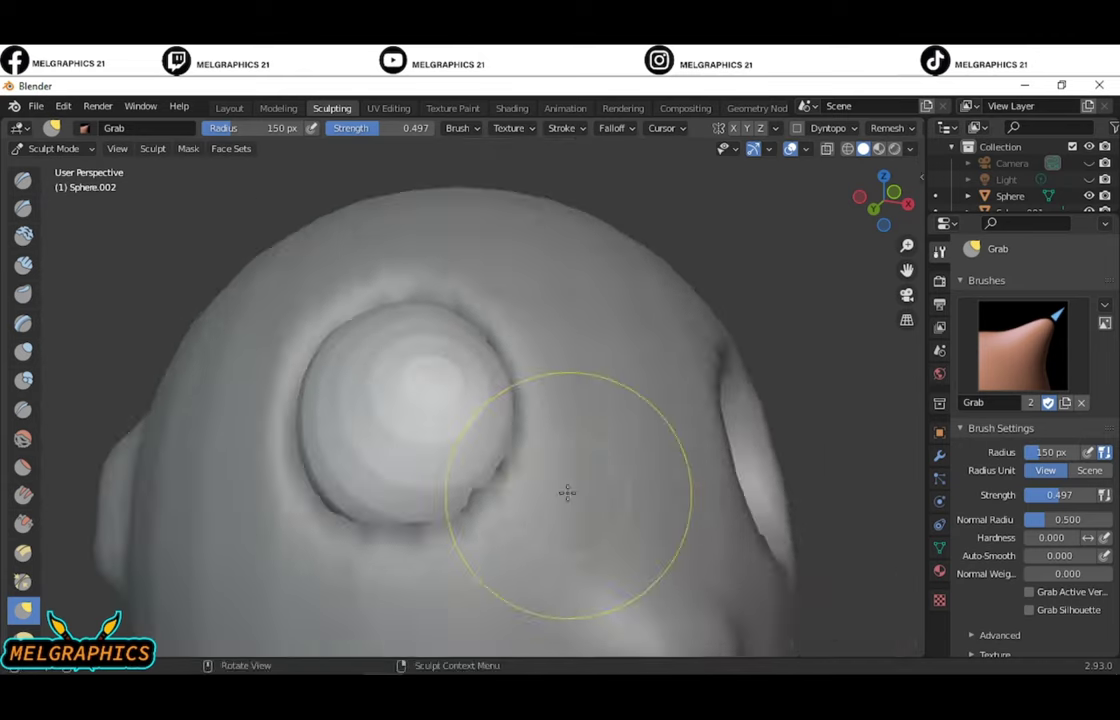
mouse_move(567, 492)
middle_mouse_down()
mouse_move(382, 350)
mouse_move(484, 476)
mouse_move(425, 462)
middle_mouse_up()
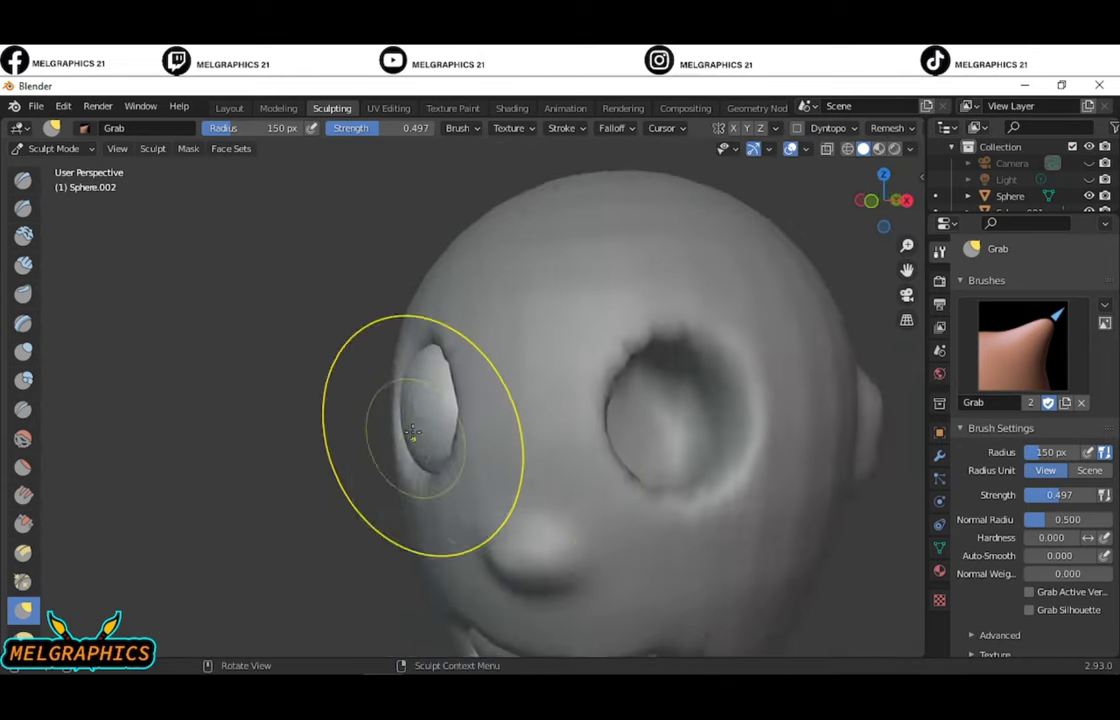
key("KP_1")
scroll(425, 462, "up", 4)
key("Tab")
scroll(368, 420, "up", 4)
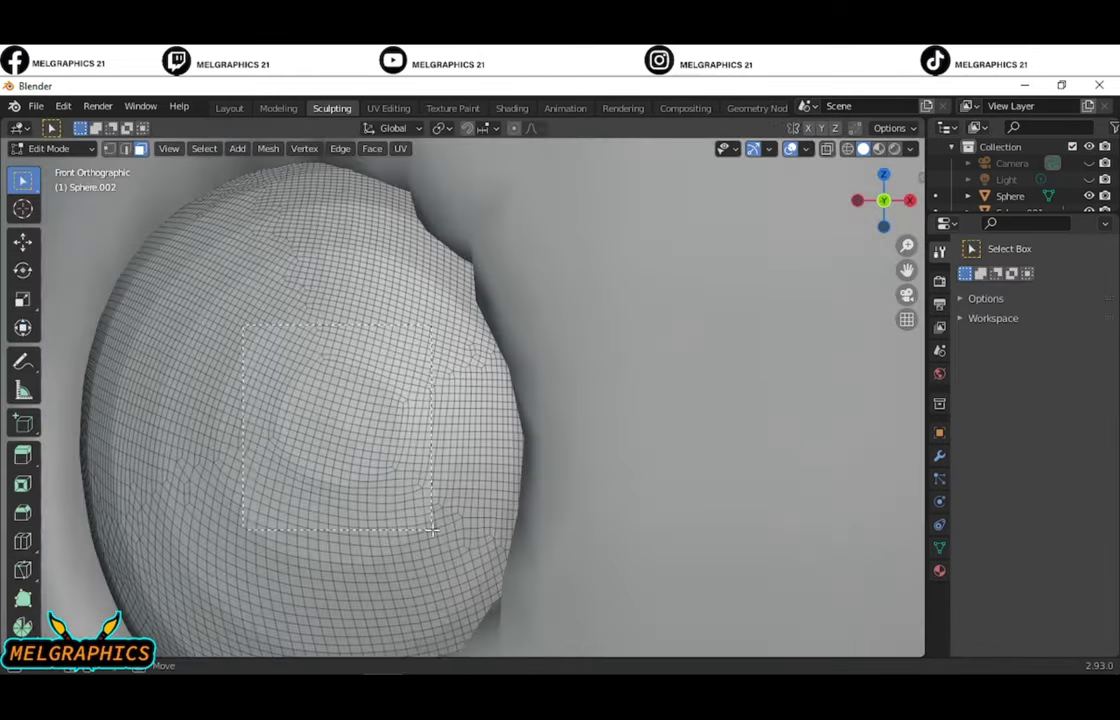
- Clear the face selection, return to Sculpt Mode and choose the Draw brush
left_click(364, 528)
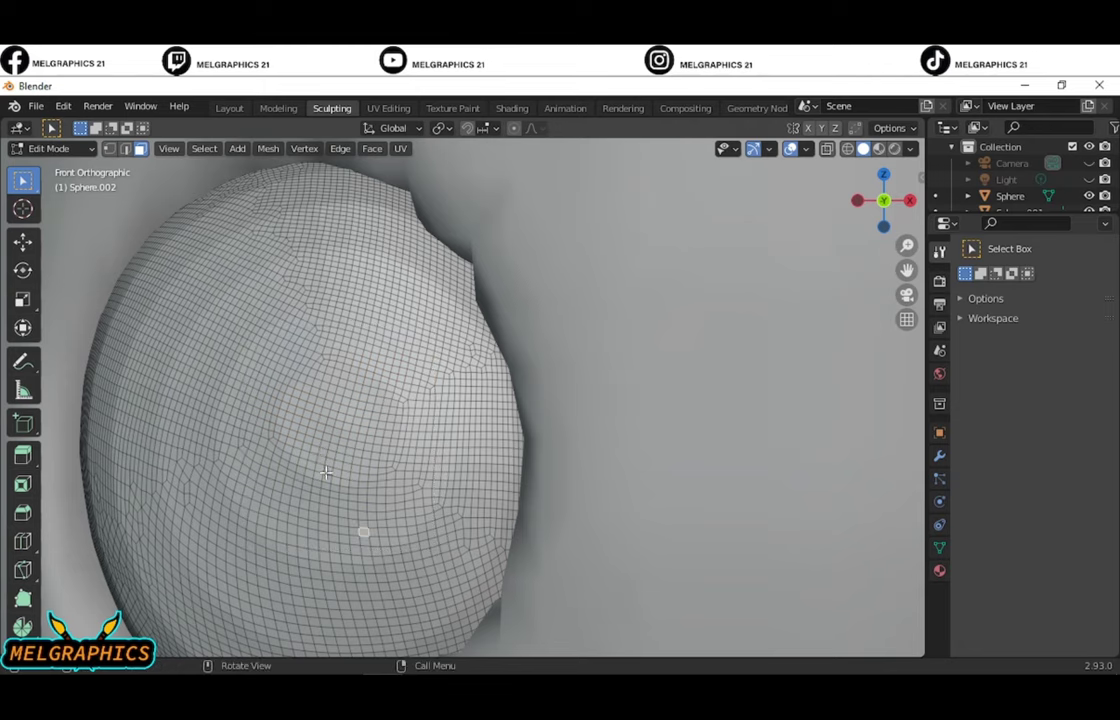
scroll(364, 528, "down", 2)
left_click(55, 149)
left_click(58, 203)
scroll(350, 420, "up", 2)
left_click(23, 178)
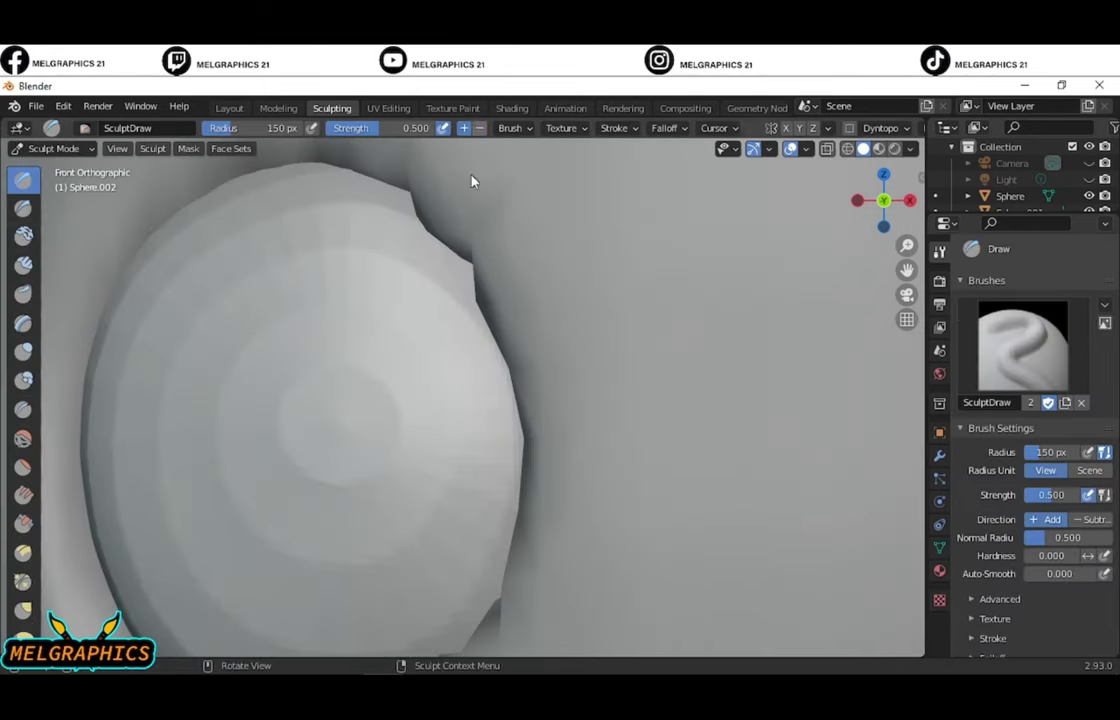
- Carve and deepen a round pupil hollow into the eye's front
mouse_move(267, 485)
left_mouse_down()
mouse_move(282, 445)
mouse_move(273, 489)
left_mouse_up()
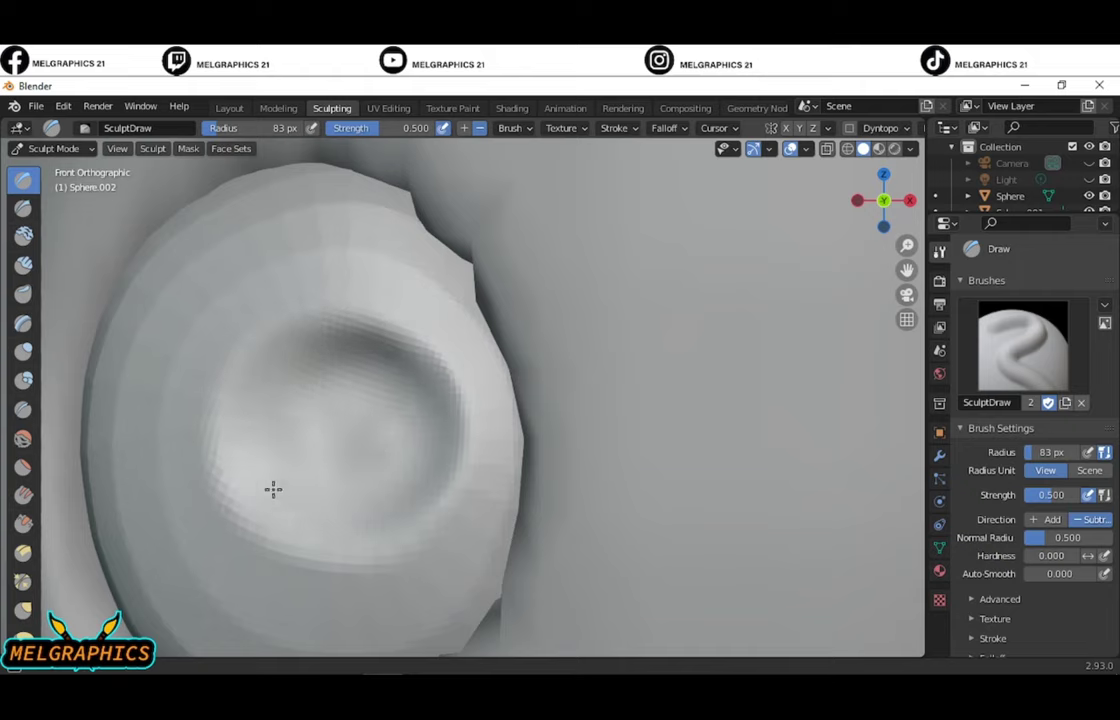
middle_click_drag(340, 421, 425, 415)
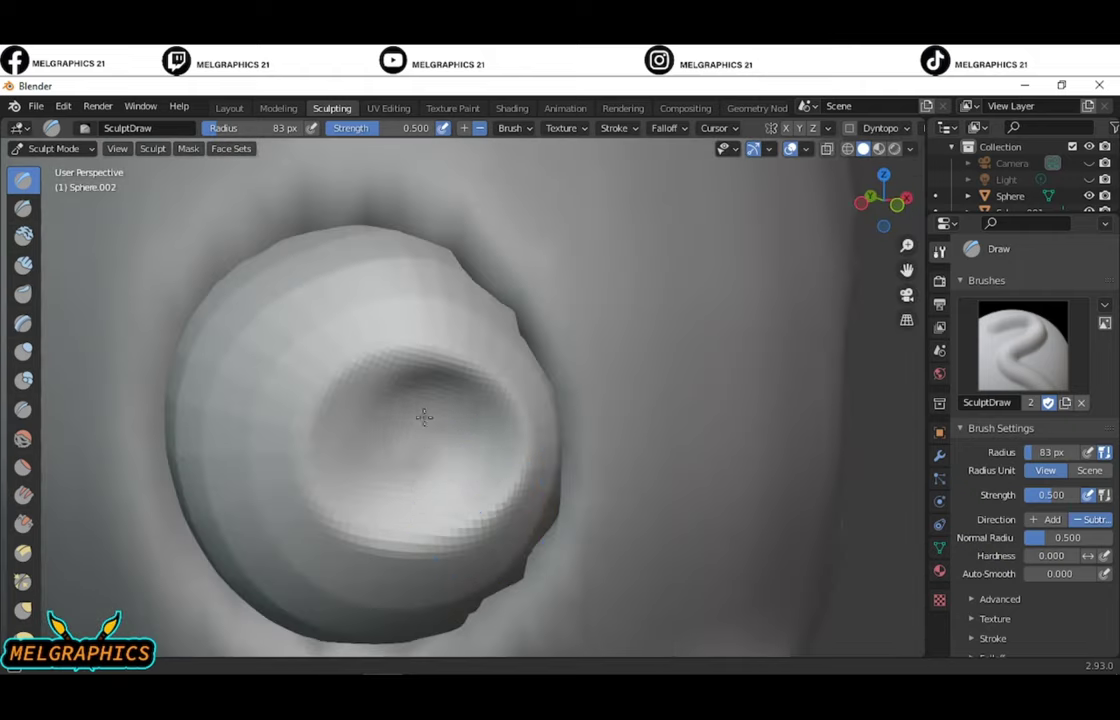
mouse_move(425, 415)
left_mouse_down()
mouse_move(432, 485)
mouse_move(388, 391)
mouse_move(398, 473)
left_mouse_up()
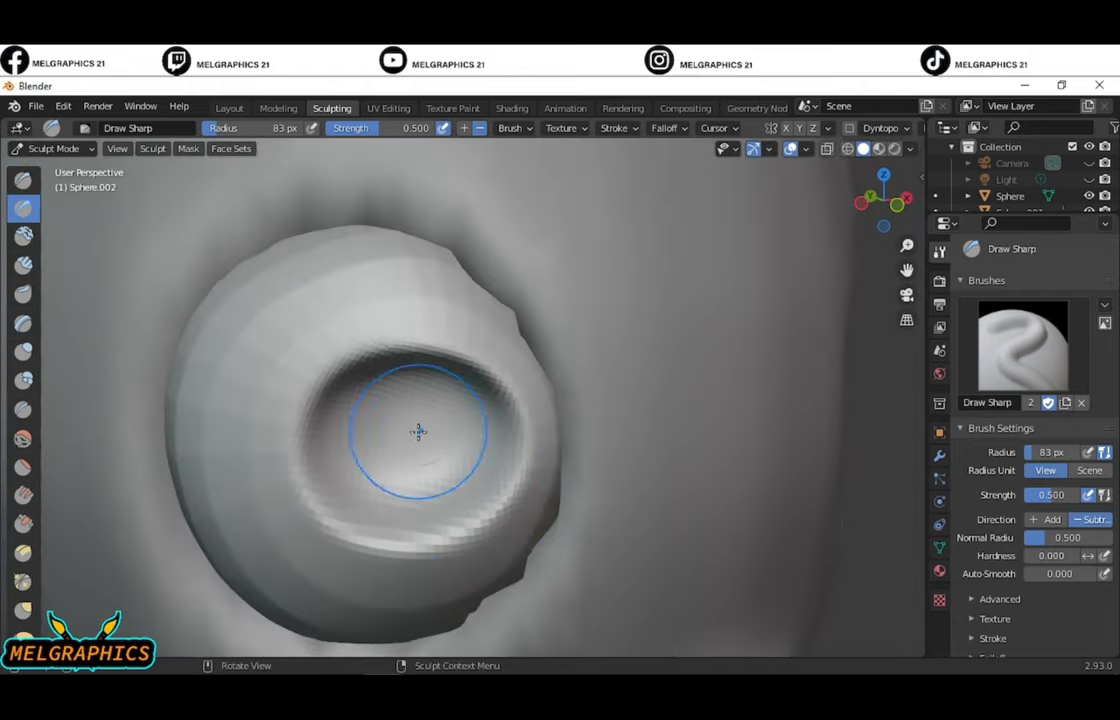
mouse_move(418, 431)
left_mouse_down()
mouse_move(400, 420)
mouse_move(457, 452)
mouse_move(455, 472)
mouse_move(343, 341)
left_mouse_up()
key("ctrl+z")
mouse_move(343, 341)
middle_mouse_down()
mouse_move(405, 388)
mouse_move(235, 297)
middle_mouse_up()
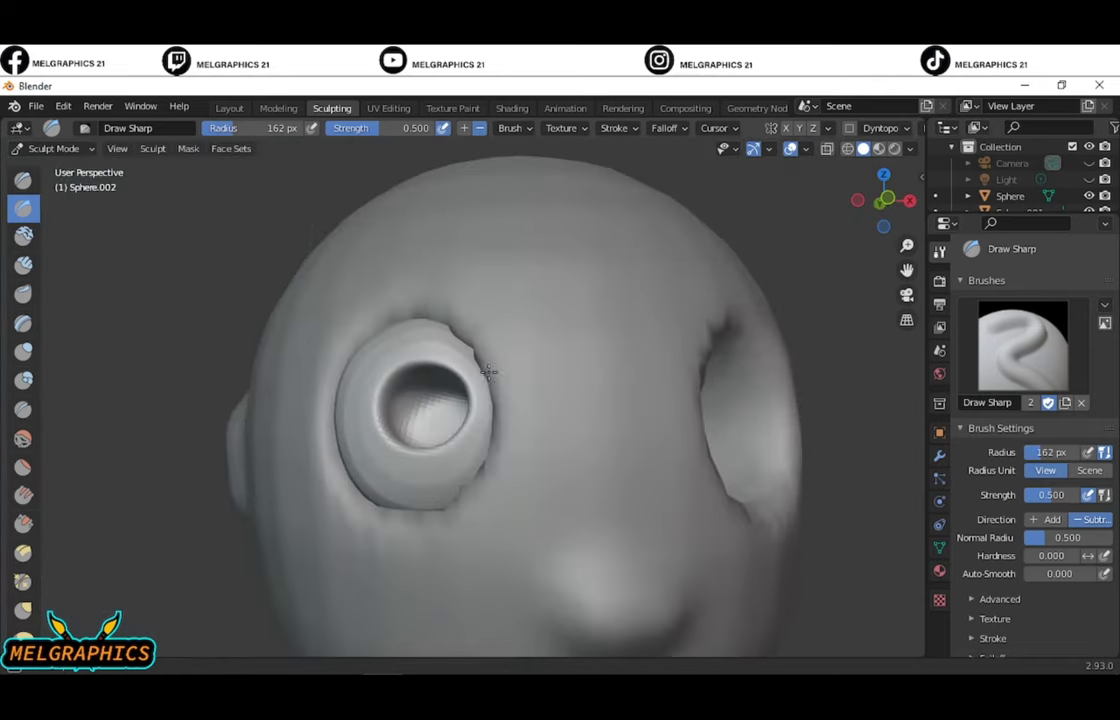
- Return to Object Mode and move the small sphere along Y toward the eye
key("ctrl+Tab")
key("s")
key("g")
key("y")
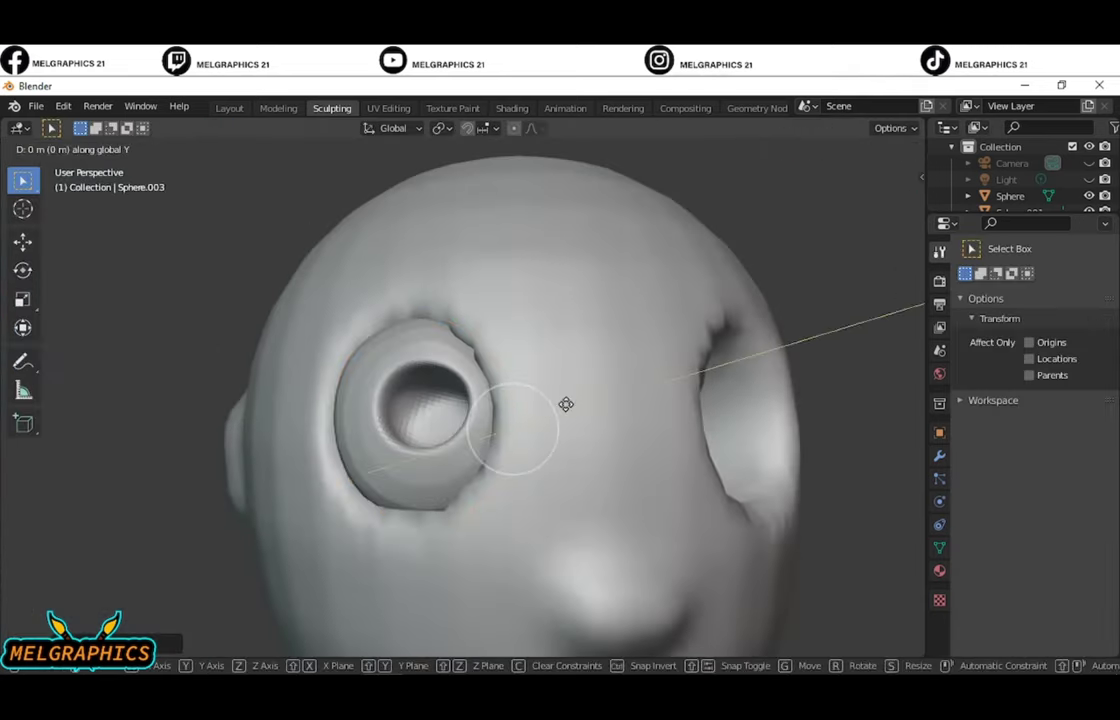
left_click(477, 398)
key("KP_3")
key("KP_1")
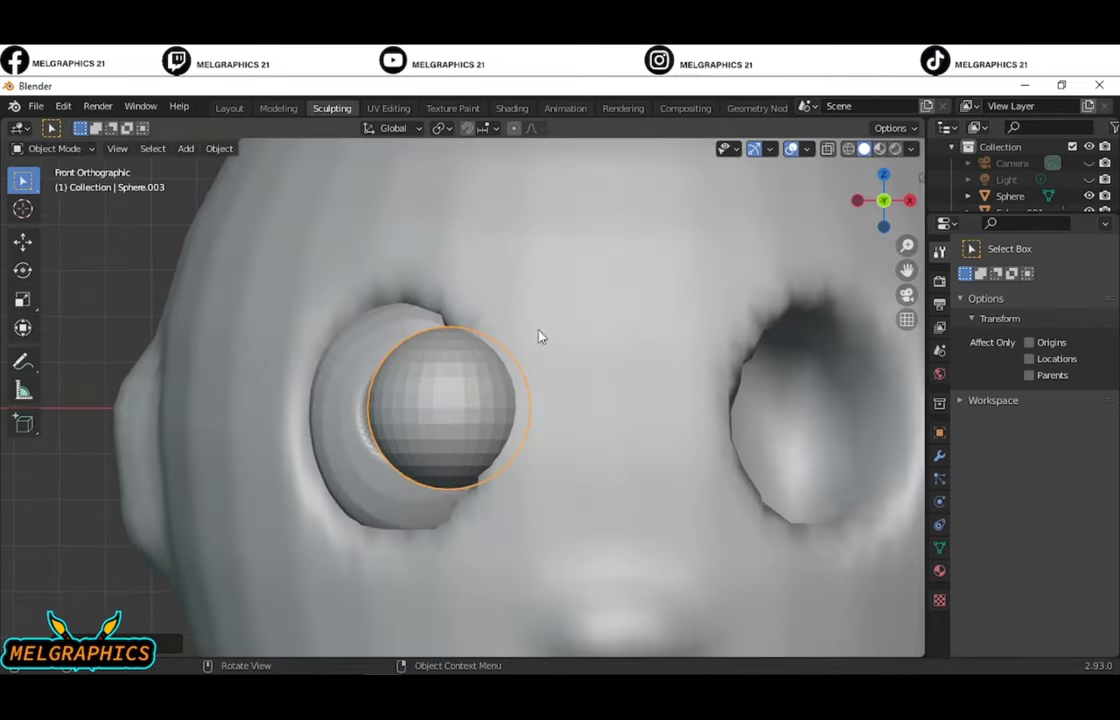
- Shrink the pupil sphere and shift it along X into the eye hollow
key("s")
left_click(511, 367)
key("s")
left_click(767, 221)
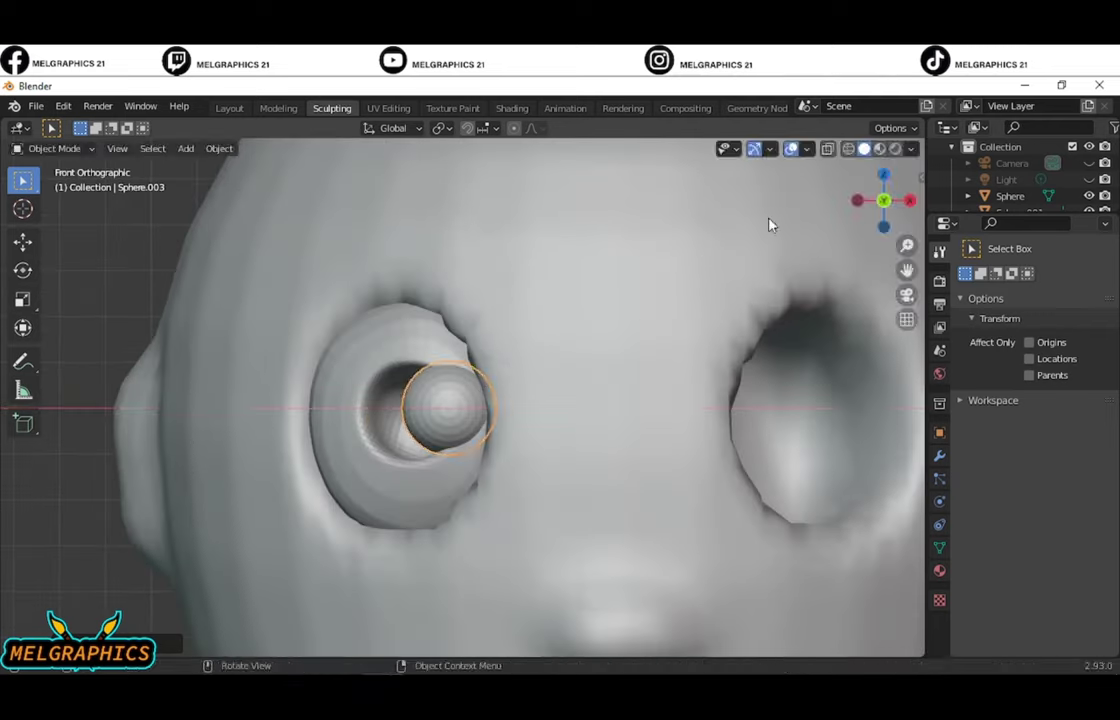
key("g")
key("x")
left_click(557, 406)
mouse_move(557, 406)
middle_mouse_down()
mouse_move(657, 432)
mouse_move(675, 412)
mouse_move(647, 395)
middle_mouse_up()
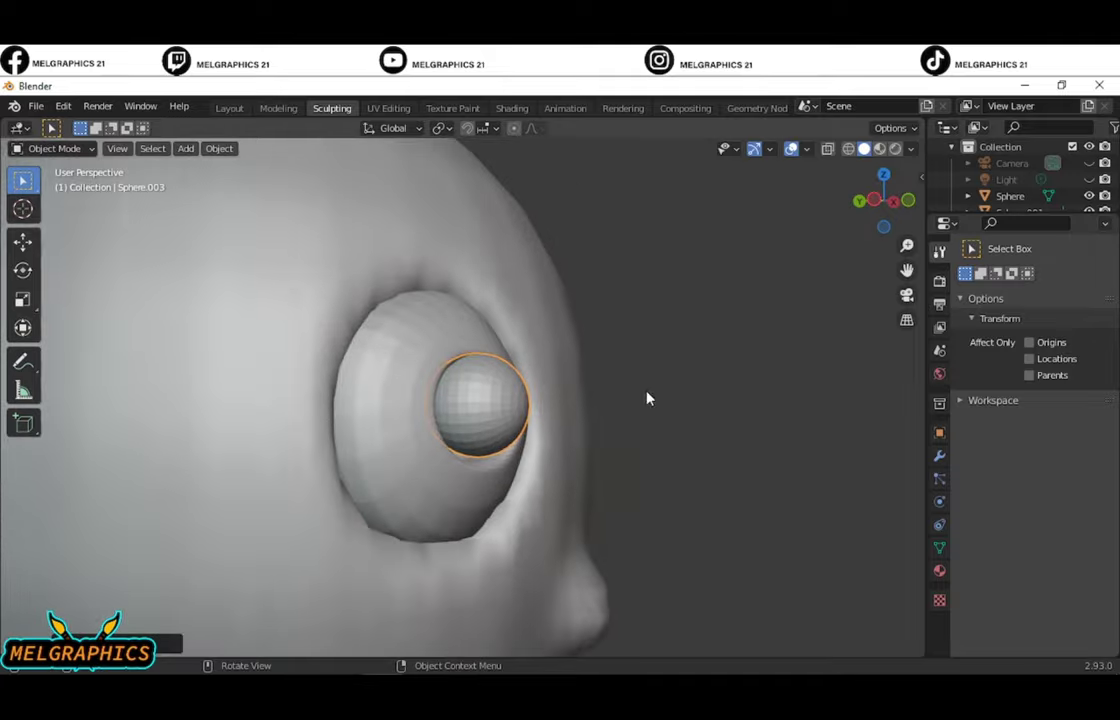
- Briefly Grab-sculpt the surface around the pupil, then return to Object Mode
left_click(55, 148)
left_click(57, 203)
key("g")
middle_click_drag(463, 413, 488, 458)
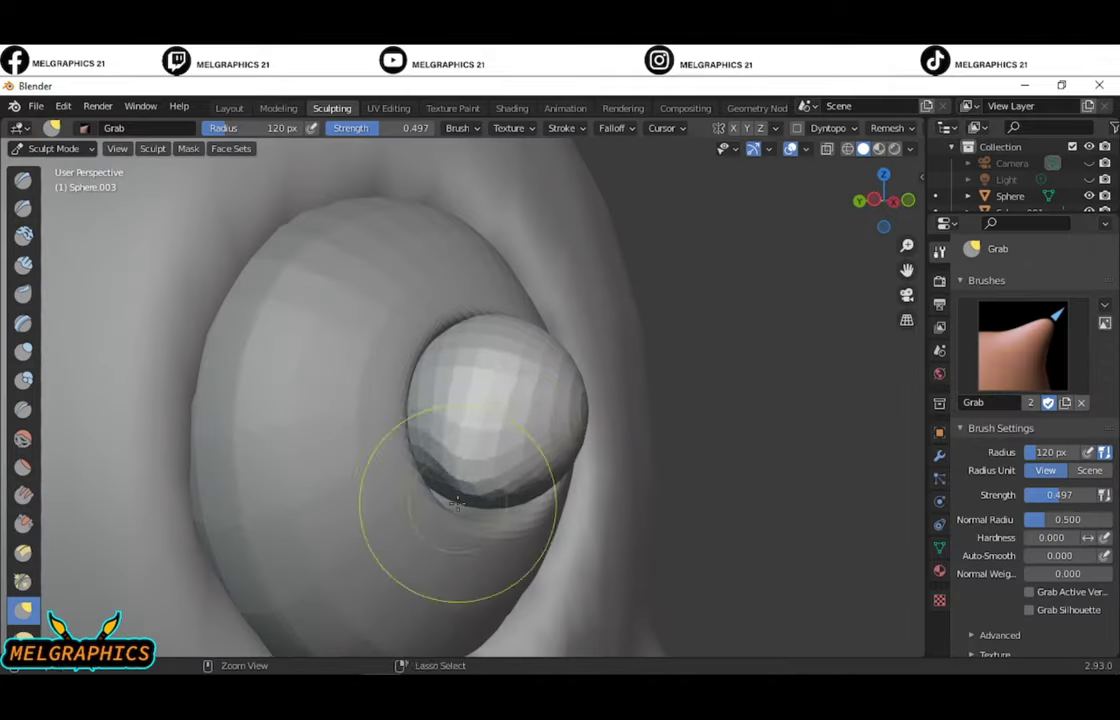
mouse_move(388, 500)
middle_mouse_down()
mouse_move(470, 410)
mouse_move(137, 250)
middle_mouse_up()
key("ctrl+Tab")
- Check the pupil from the side and reveal its transform values in the sidebar
scroll(690, 345, "up", 3)
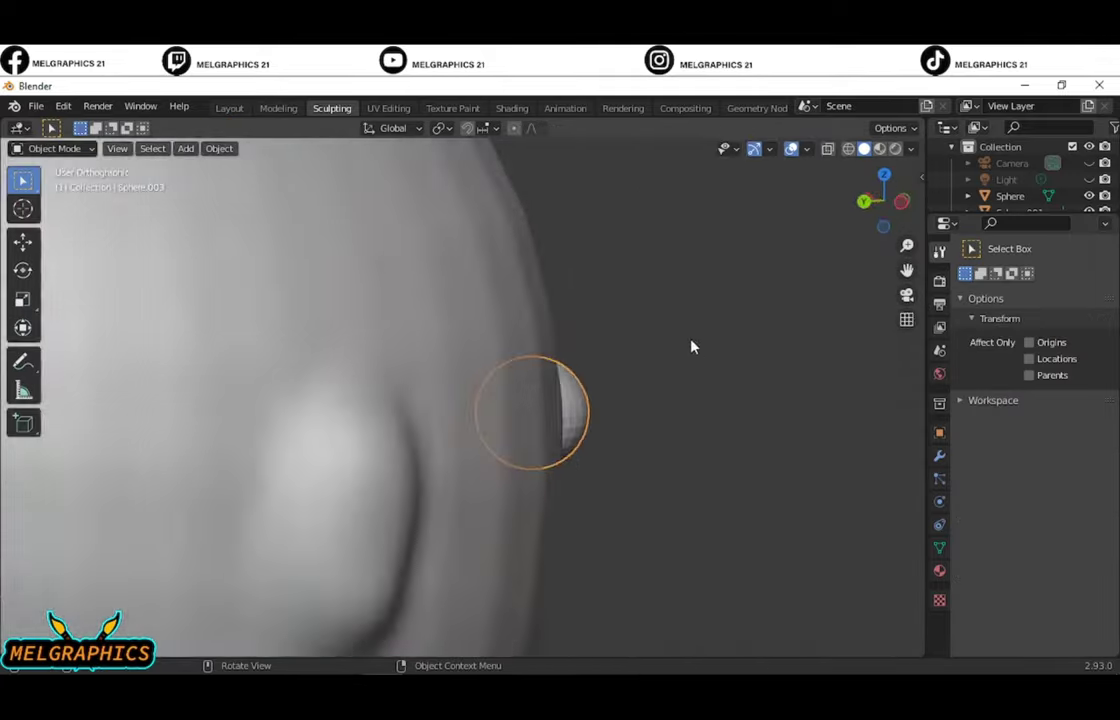
key("KP_3")
key("g")
key("y")
left_click(688, 342)
mouse_move(688, 342)
middle_mouse_down()
mouse_move(615, 440)
mouse_move(455, 422)
middle_mouse_up()
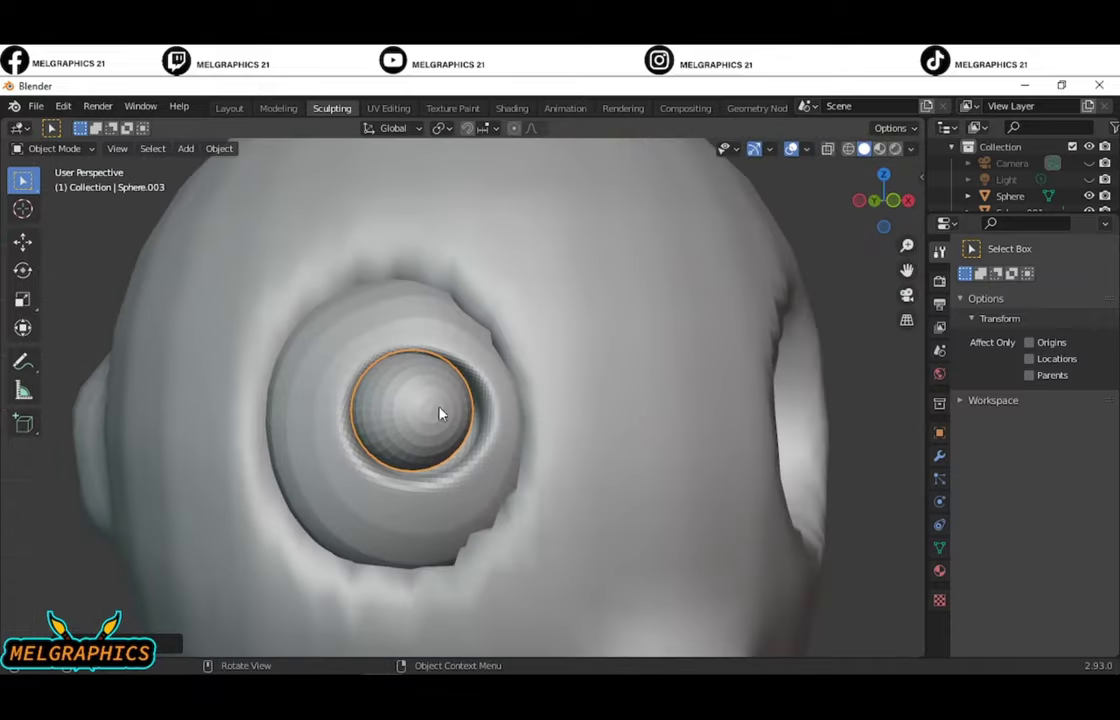
left_click_drag(922, 180, 748, 180)
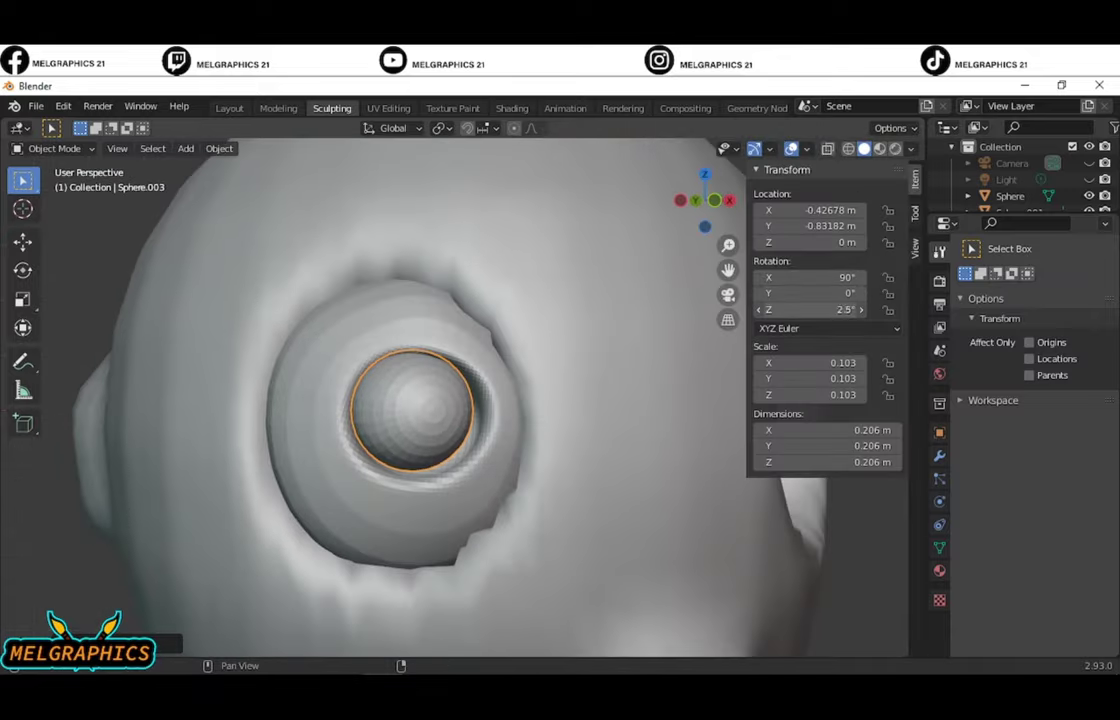
- Enlarge the pupil sphere and reset its Z rotation value to 0
key("s")
left_click(414, 355)
mouse_move(414, 355)
middle_mouse_down()
mouse_move(308, 341)
mouse_move(420, 345)
middle_mouse_up()
double_click(843, 310)
type("0n")
mouse_move(772, 355)
middle_mouse_down()
mouse_move(662, 312)
mouse_move(621, 450)
mouse_move(652, 432)
mouse_move(517, 487)
mouse_move(512, 467)
middle_mouse_up()
- Push the pupil along Y, then shift it slightly along X
key("g")
key("y")
left_click(617, 430)
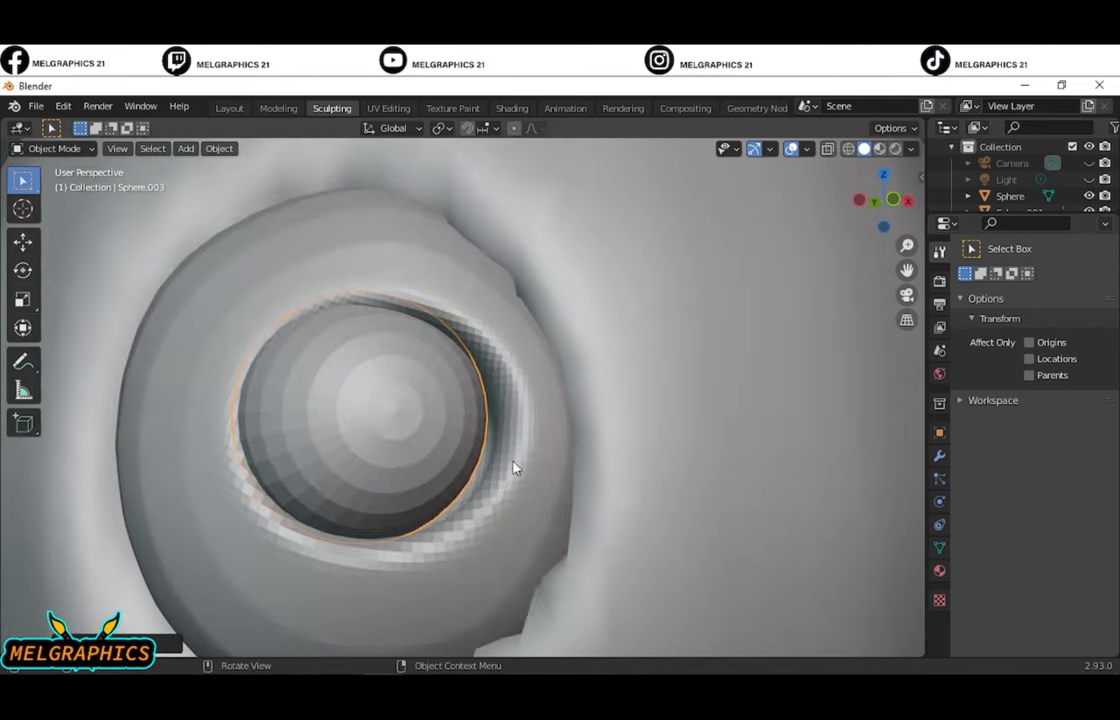
key("n")
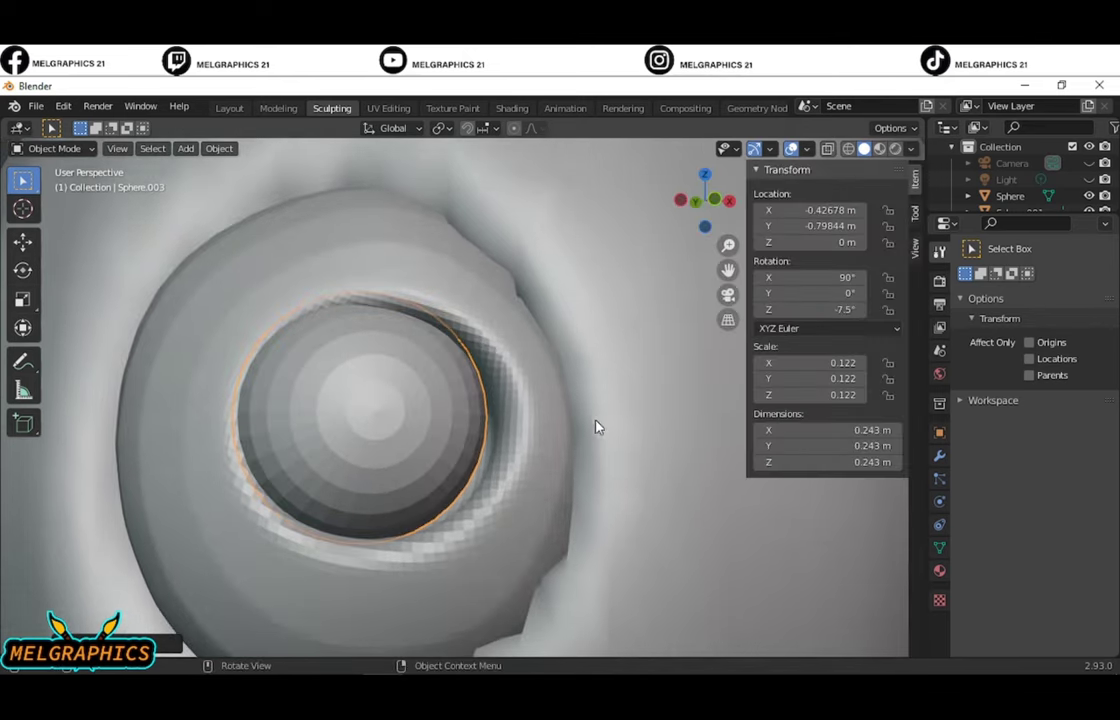
key("g")
key("x")
left_click(562, 430)
mouse_move(655, 467)
middle_mouse_down()
mouse_move(613, 411)
mouse_move(615, 445)
mouse_move(595, 381)
middle_mouse_up()
- Nudge the pupil along Y to seat it, then return to the Layout workspace
key("g")
key("y")
left_click(675, 400)
key("KP_1")
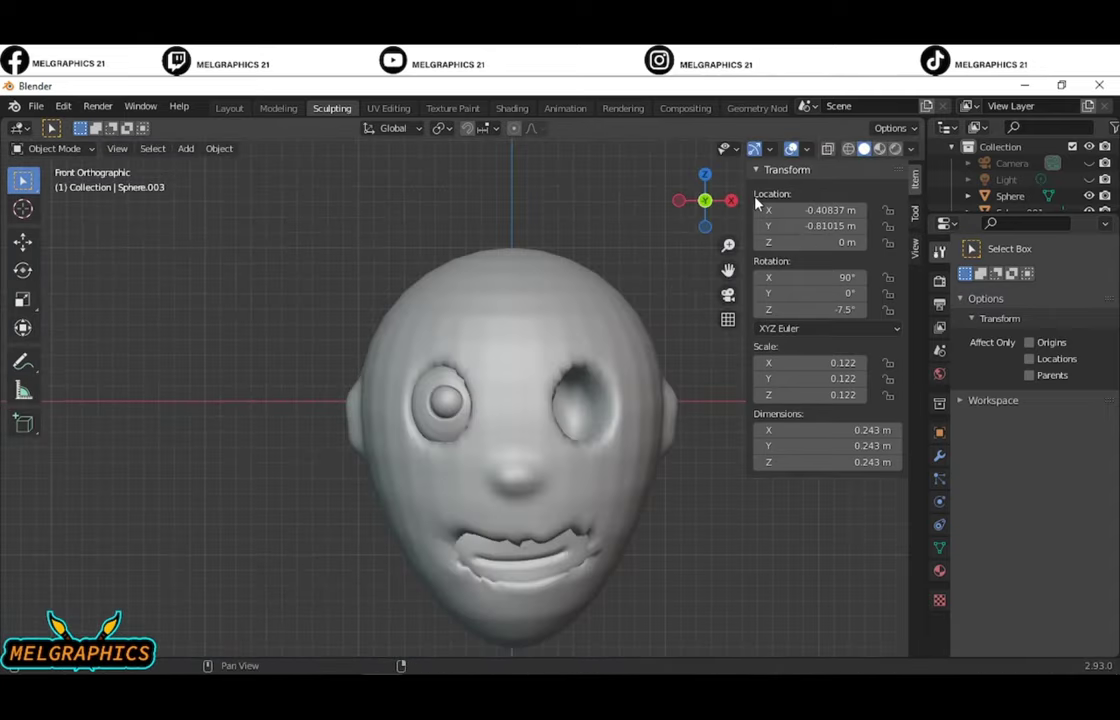
key("ctrl+Page_Up")
key("ctrl+Page_Up")
scroll(680, 400, "up", 2)
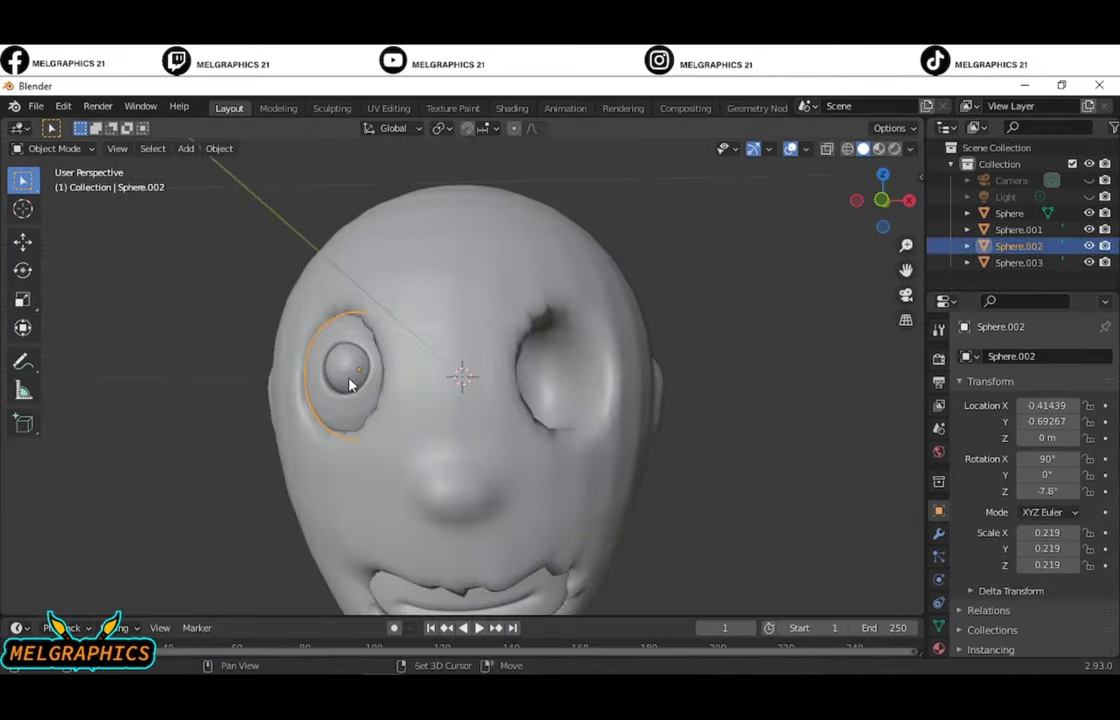
- Give the pupil a Mirror modifier with the head Sphere as Mirror Object
left_click(938, 533)
left_click(1035, 356)
left_click(782, 543)
left_click(1084, 469)
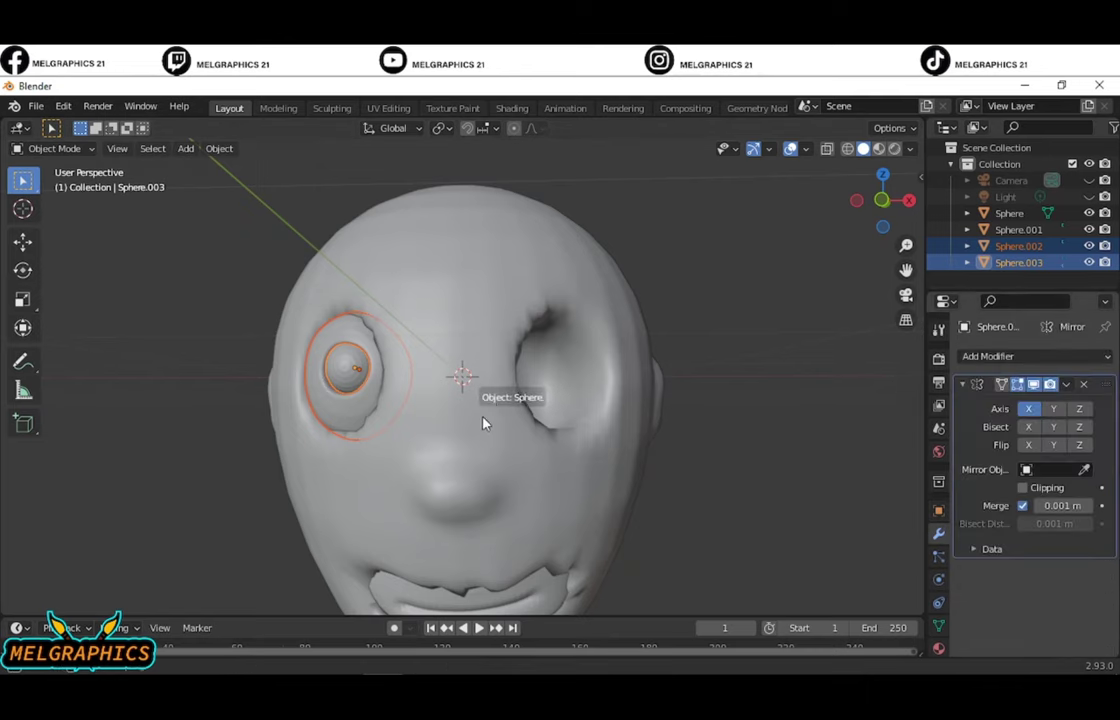
left_click(483, 423)
left_click(538, 388)
left_click(528, 430)
- Add a matching Mirror modifier to the eyeball, mirrored around the head Sphere
right_click(505, 428)
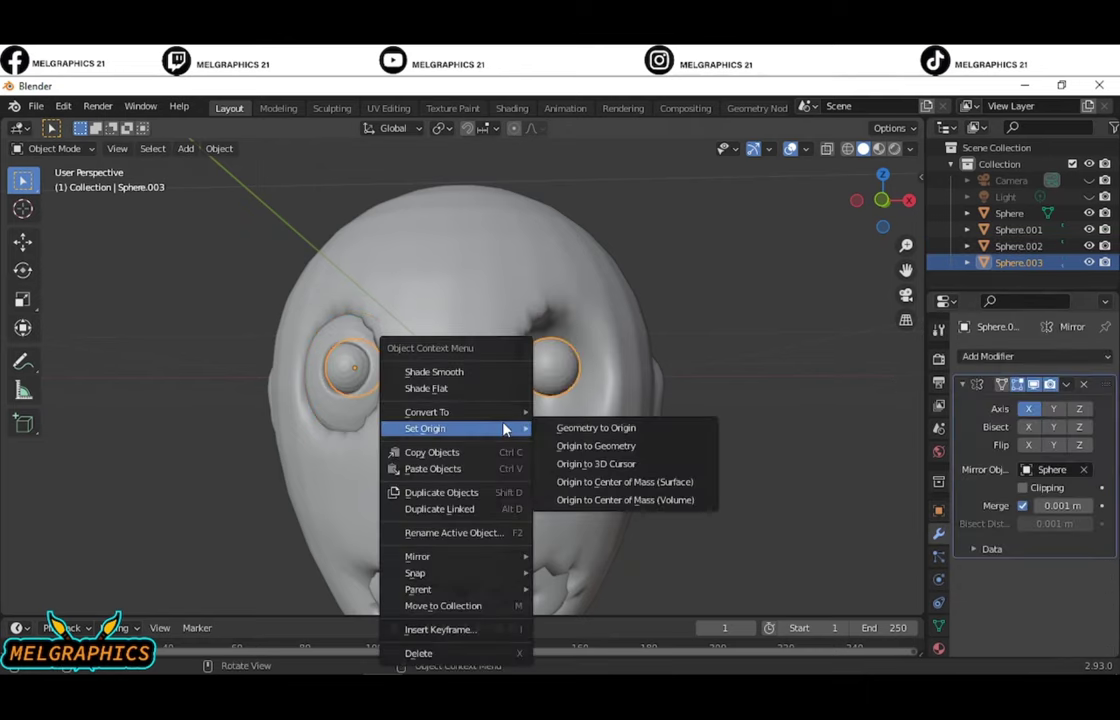
left_click(596, 428)
left_click(345, 425)
left_click(987, 356)
left_click(780, 547)
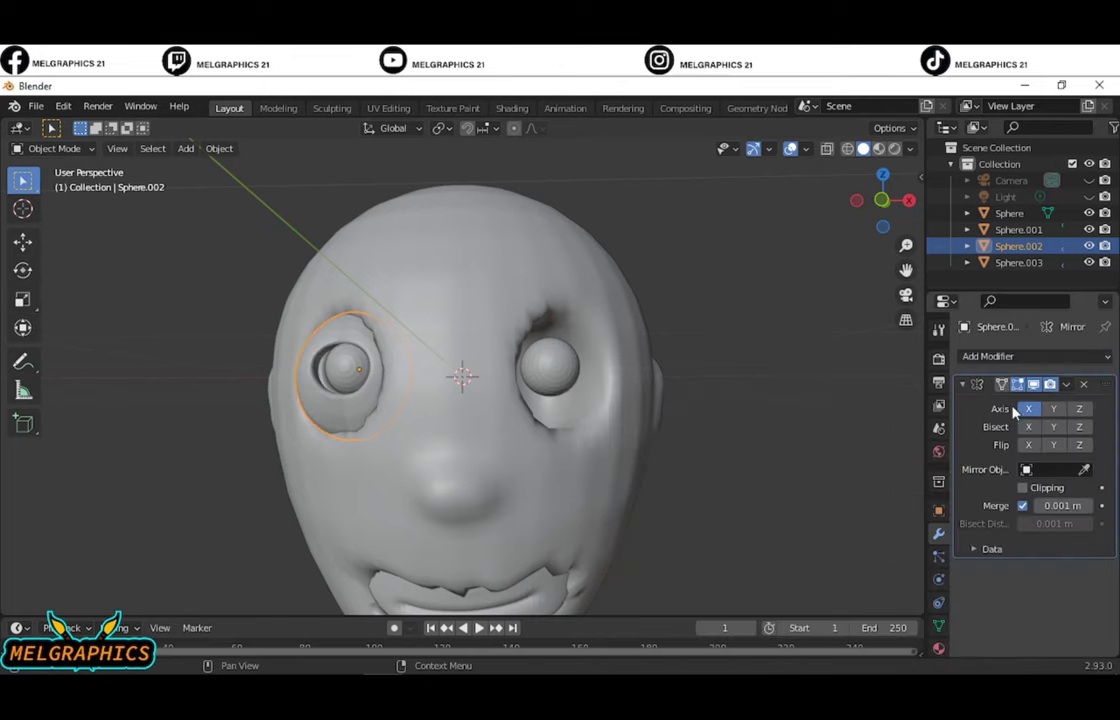
left_click(1084, 469)
left_click(487, 428)
- Reset the eye object's origin with Set Origin and switch to the Shading workspace
right_click(410, 420)
left_click(600, 437)
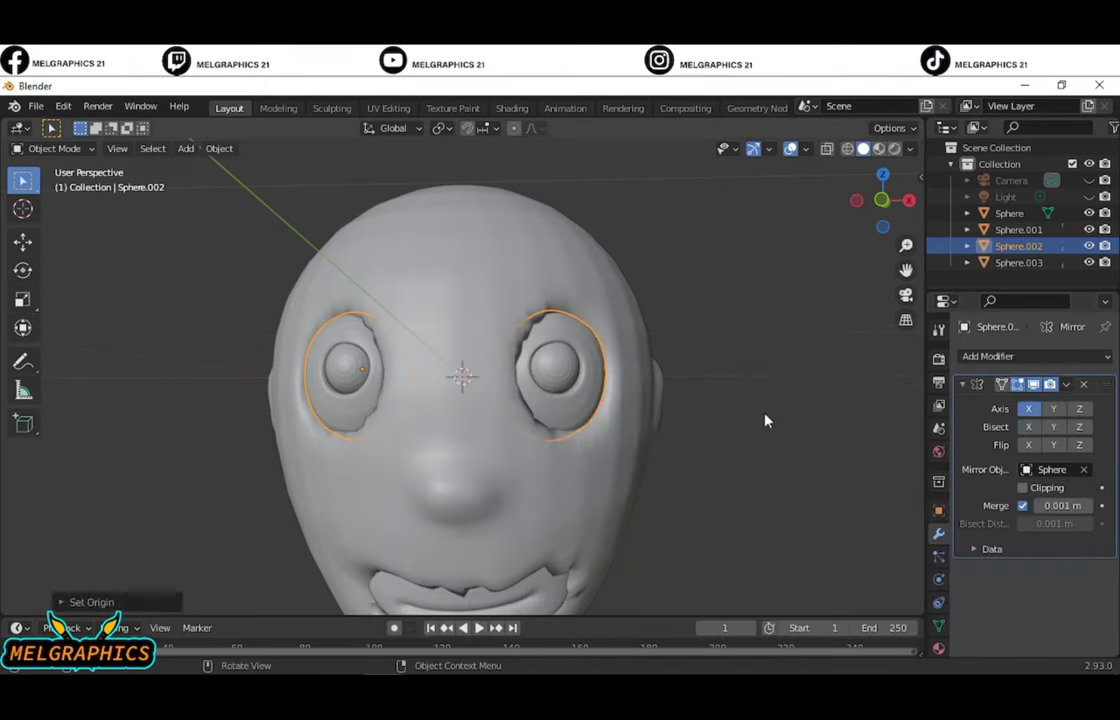
left_click(765, 420)
mouse_move(765, 420)
middle_mouse_down()
mouse_move(681, 452)
mouse_move(630, 440)
middle_mouse_up()
left_click(511, 108)
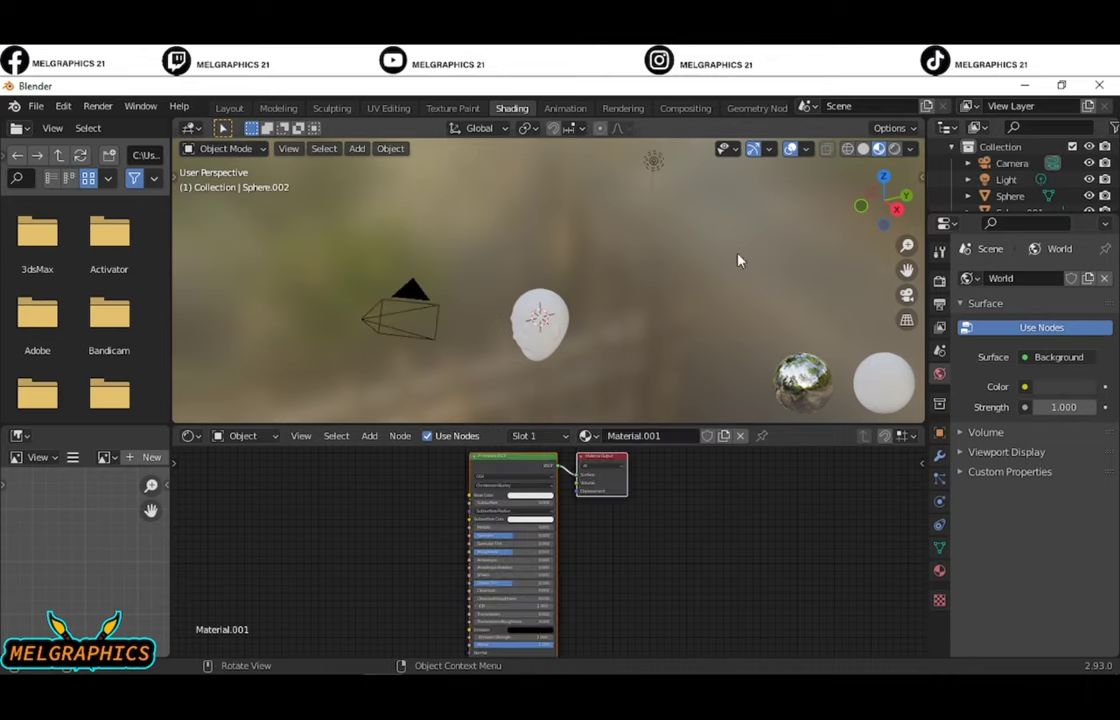
- Look through the scene camera, focus the view on the head and select it
key("KP_0")
left_click(512, 334)
key("n")
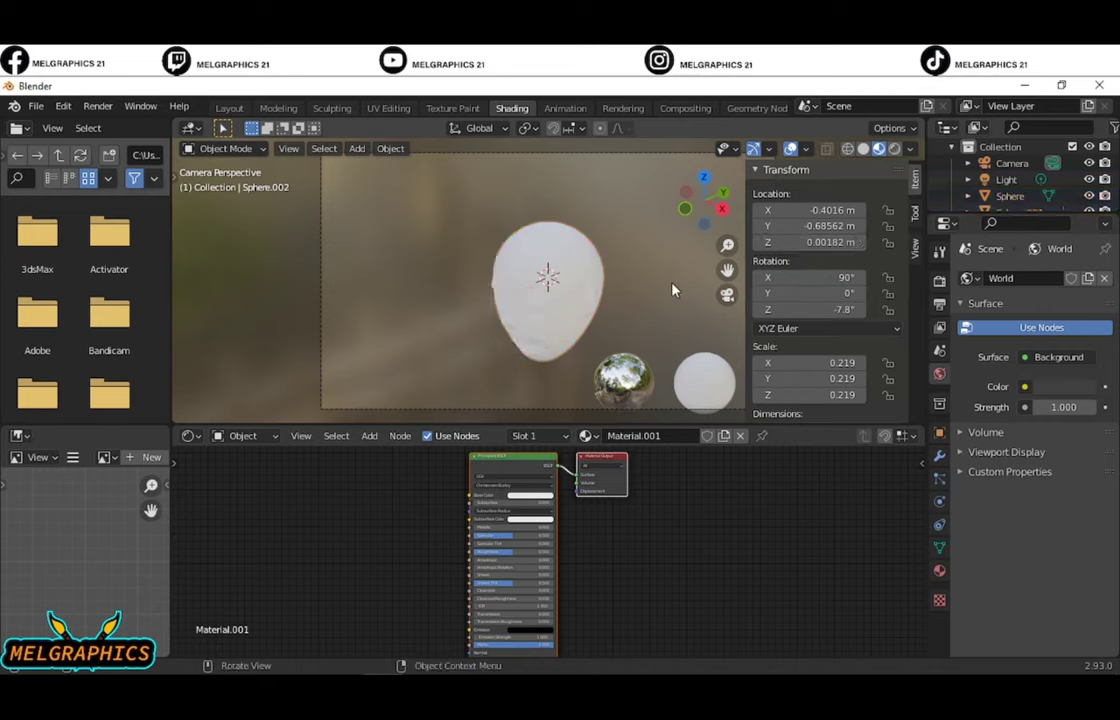
key("alt+h")
left_click(537, 362)
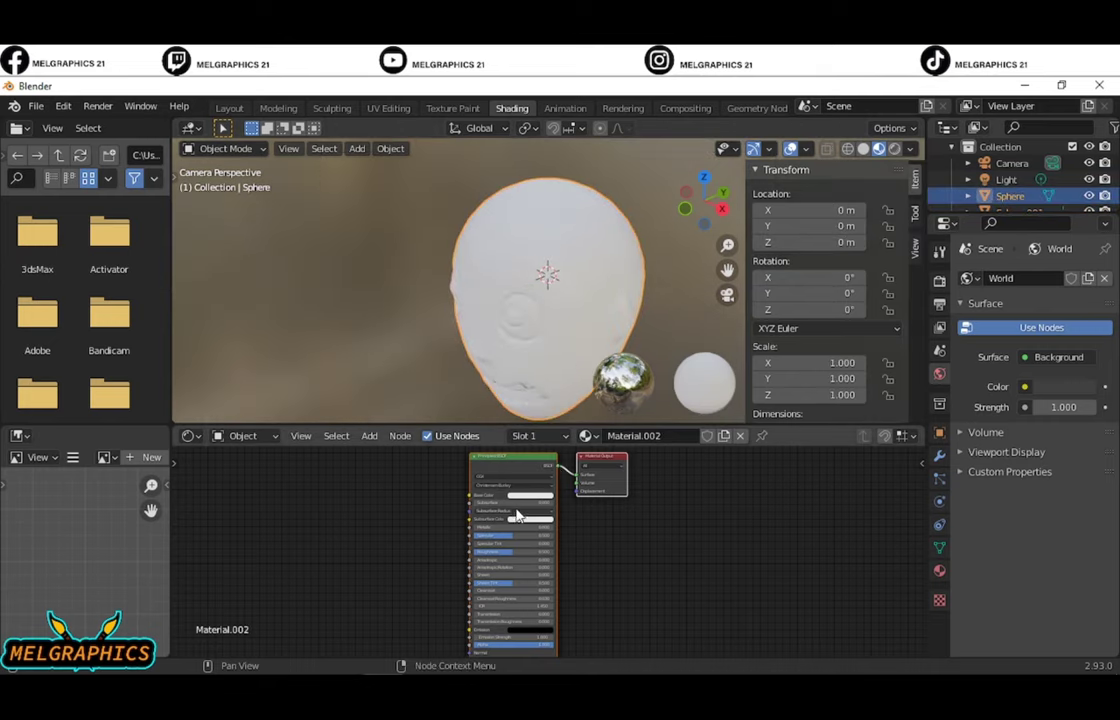
scroll(518, 515, "up", 4)
scroll(573, 334, "up", 2)
- Make the head's base colour black, lower its specular, and raise metallic and clearcoat
left_click(517, 520)
left_click_drag(615, 262, 615, 385)
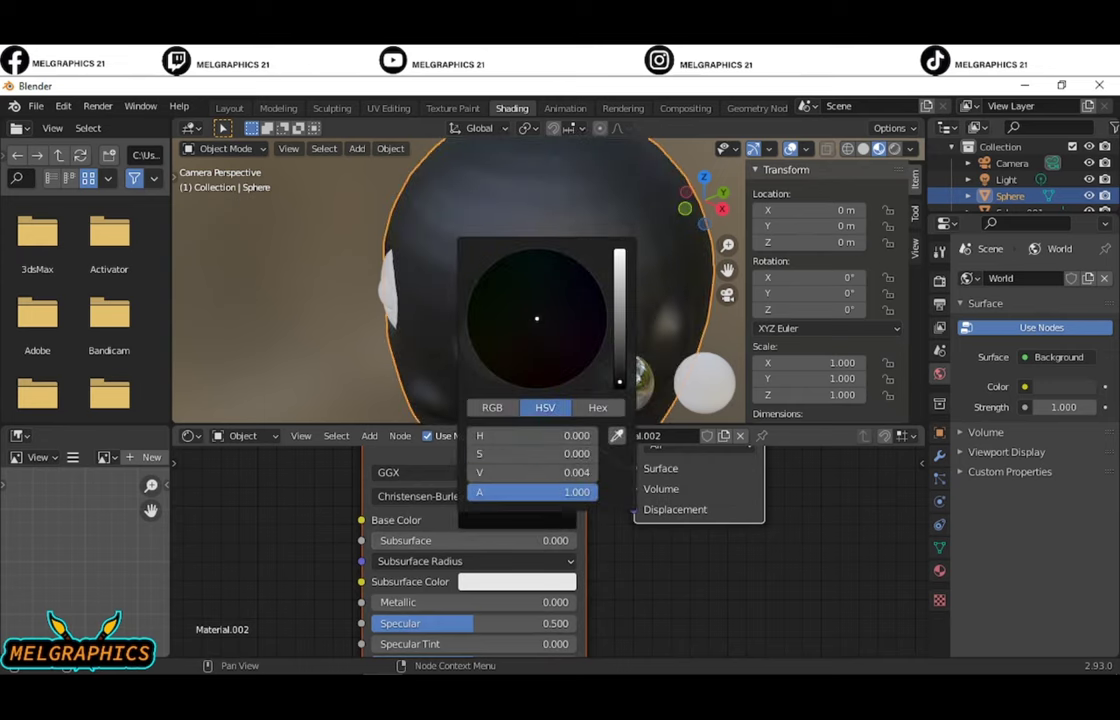
mouse_move(452, 620)
left_mouse_down()
mouse_move(382, 621)
mouse_move(420, 627)
left_mouse_up()
left_click_drag(400, 602, 416, 602)
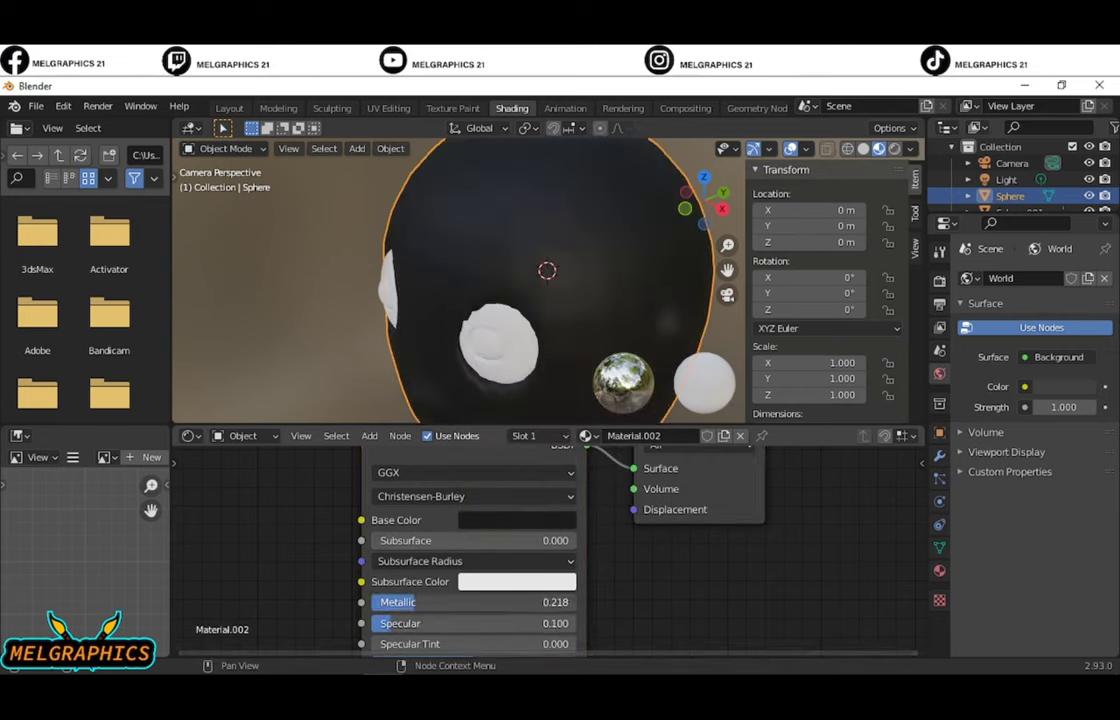
left_click(517, 520)
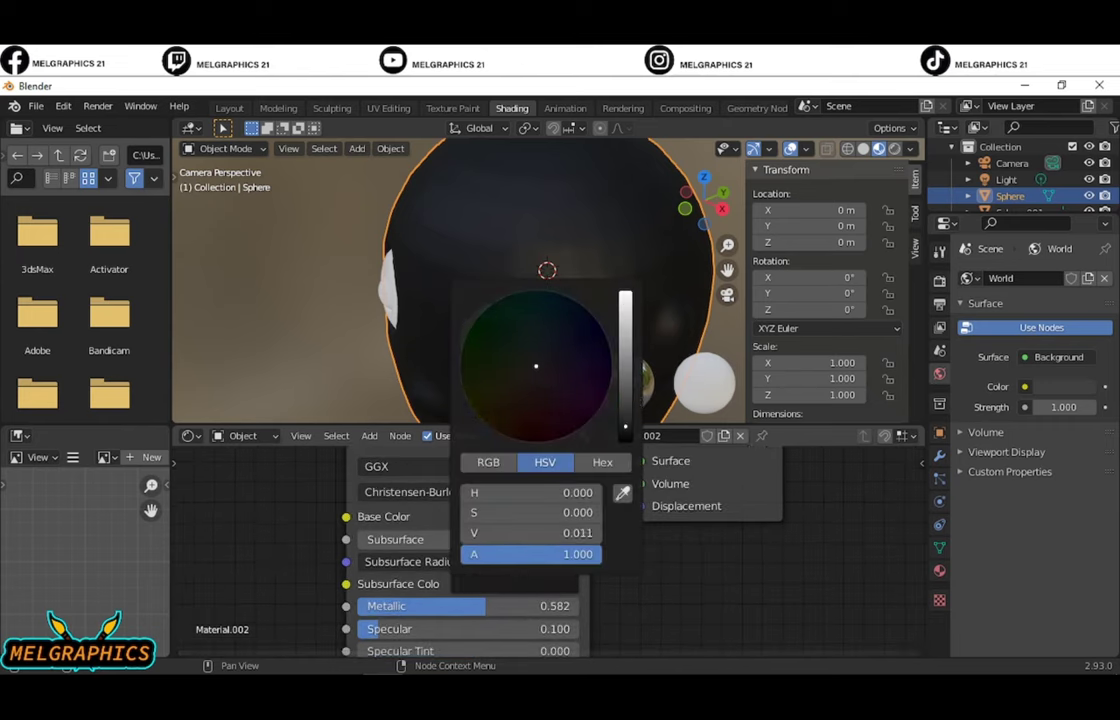
scroll(629, 593, "down", 5, "shift")
scroll(629, 593, "down", 2, "shift")
left_click_drag(400, 574, 453, 574)
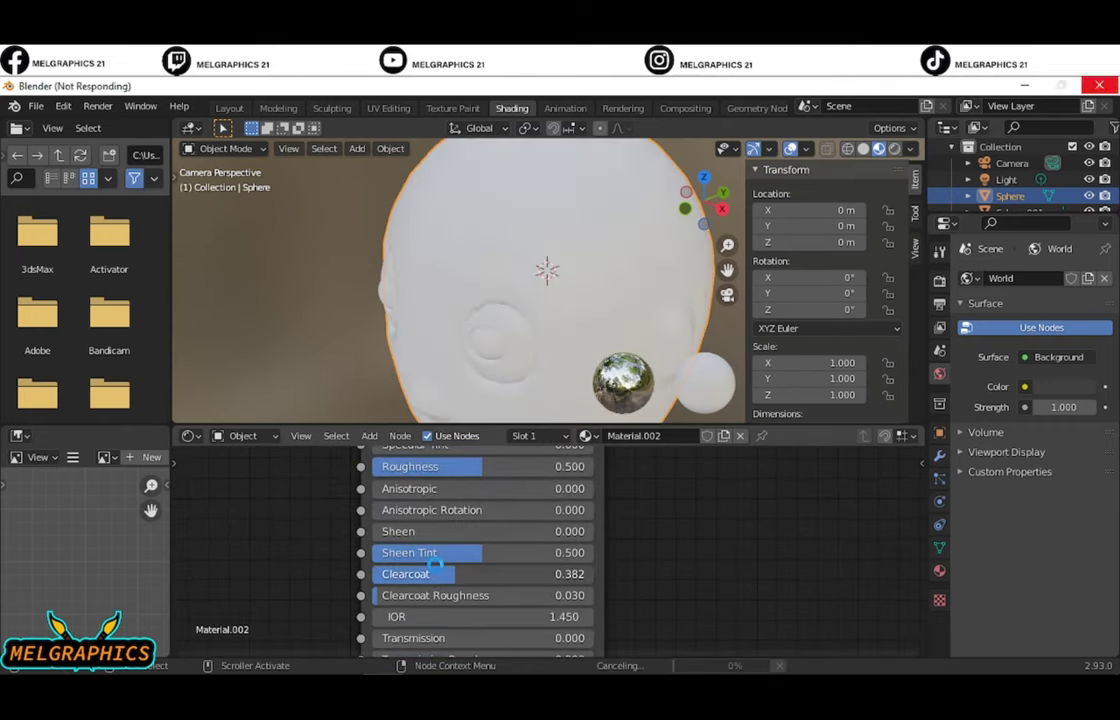
left_click_drag(453, 574, 400, 580)
middle_click_drag(540, 280, 559, 254)
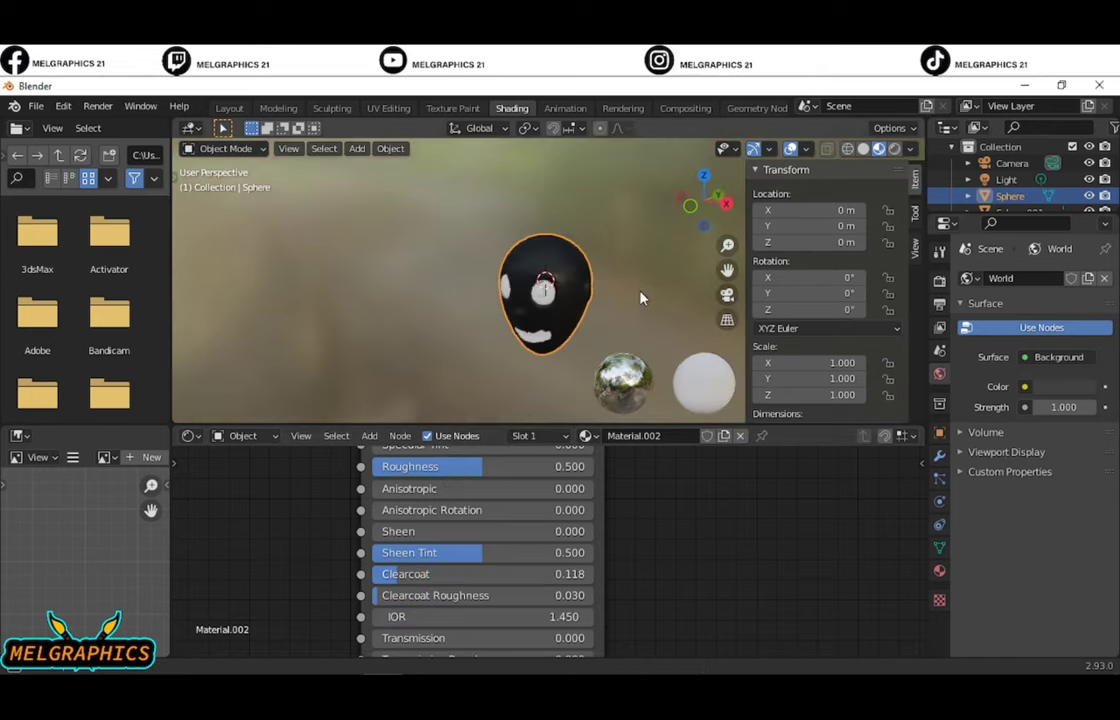
- Inspect the head close up, raise sheen, IOR and emission strength, then select the mouth piece
scroll(422, 194, "up", 3)
mouse_move(400, 574)
left_mouse_down()
mouse_move(470, 574)
mouse_move(400, 574)
mouse_move(420, 595)
mouse_move(400, 595)
mouse_move(380, 616)
left_mouse_up()
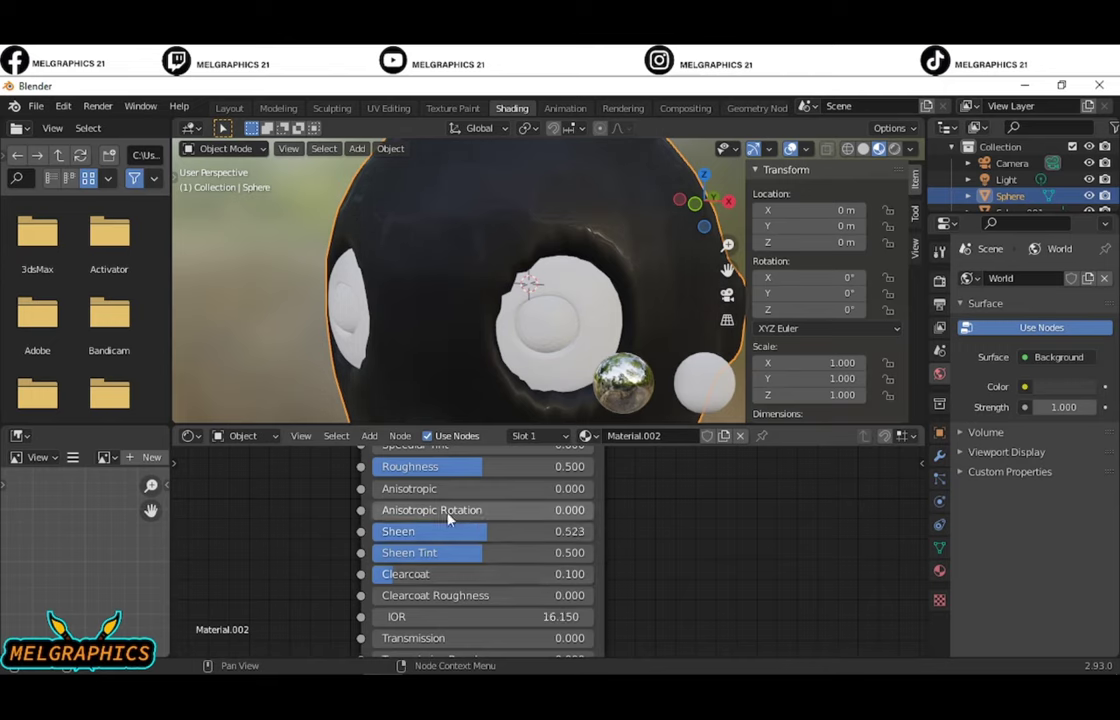
scroll(448, 517, "down", 3, "shift")
left_click_drag(485, 593, 560, 593)
middle_click_drag(651, 591, 651, 523)
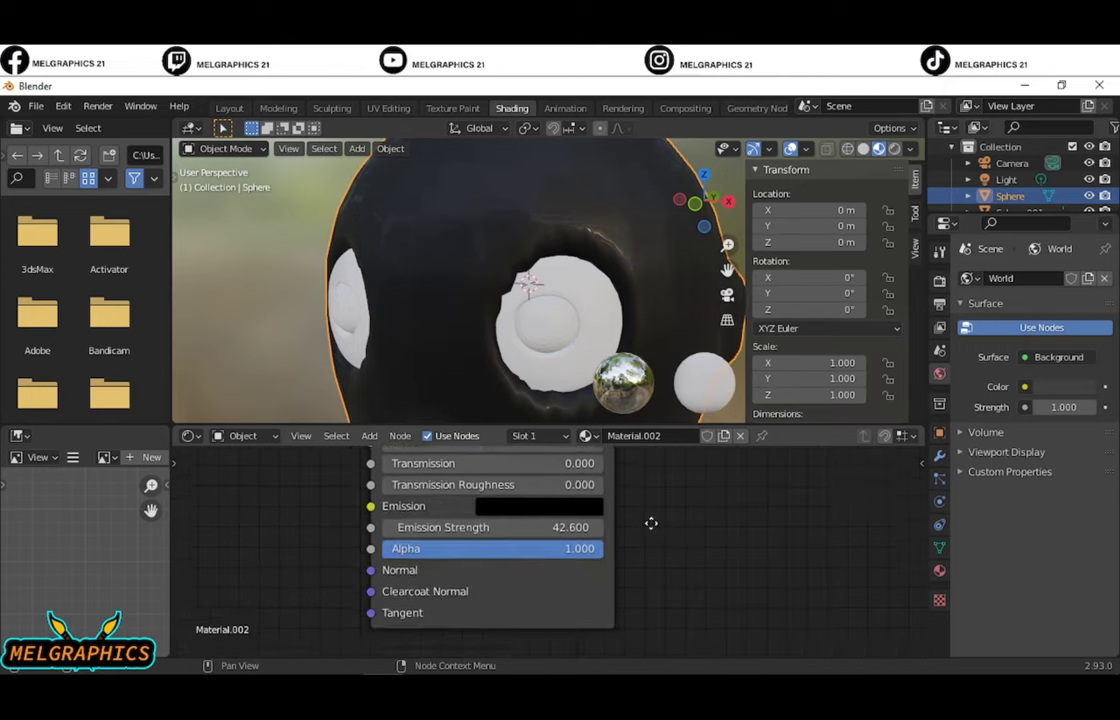
scroll(651, 523, "up", 5, "shift")
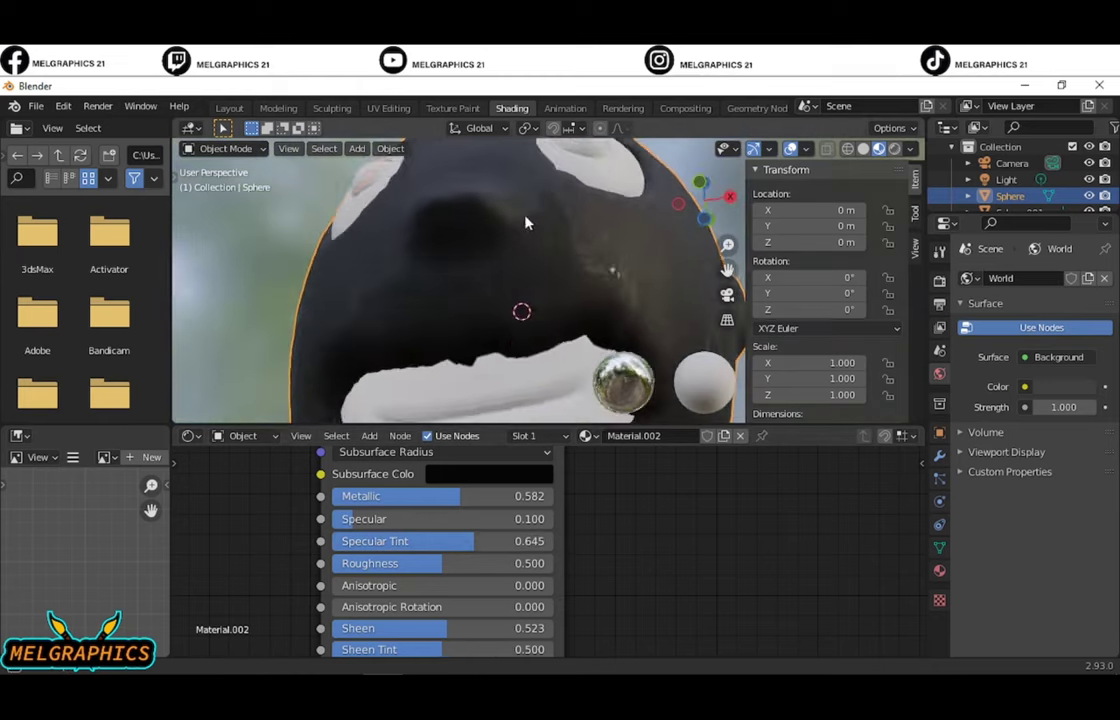
left_click(480, 350)
- Make the mouth's base colour orange
scroll(572, 517, "down", 2)
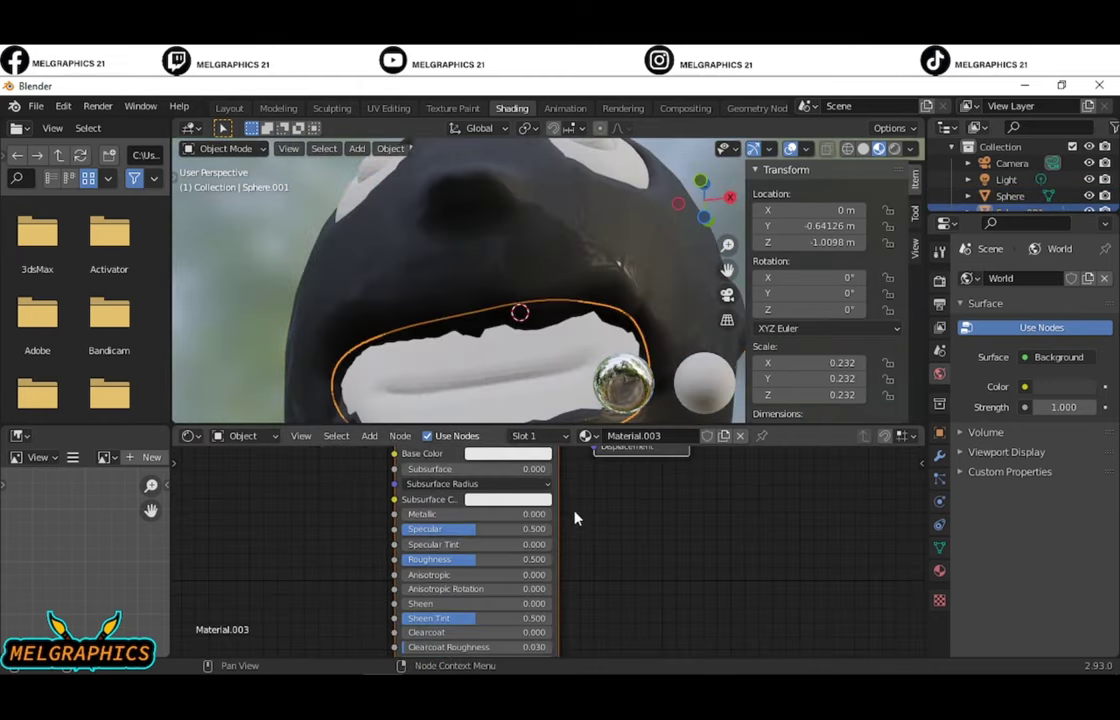
scroll(572, 517, "down", 2)
scroll(520, 545, "up", 5)
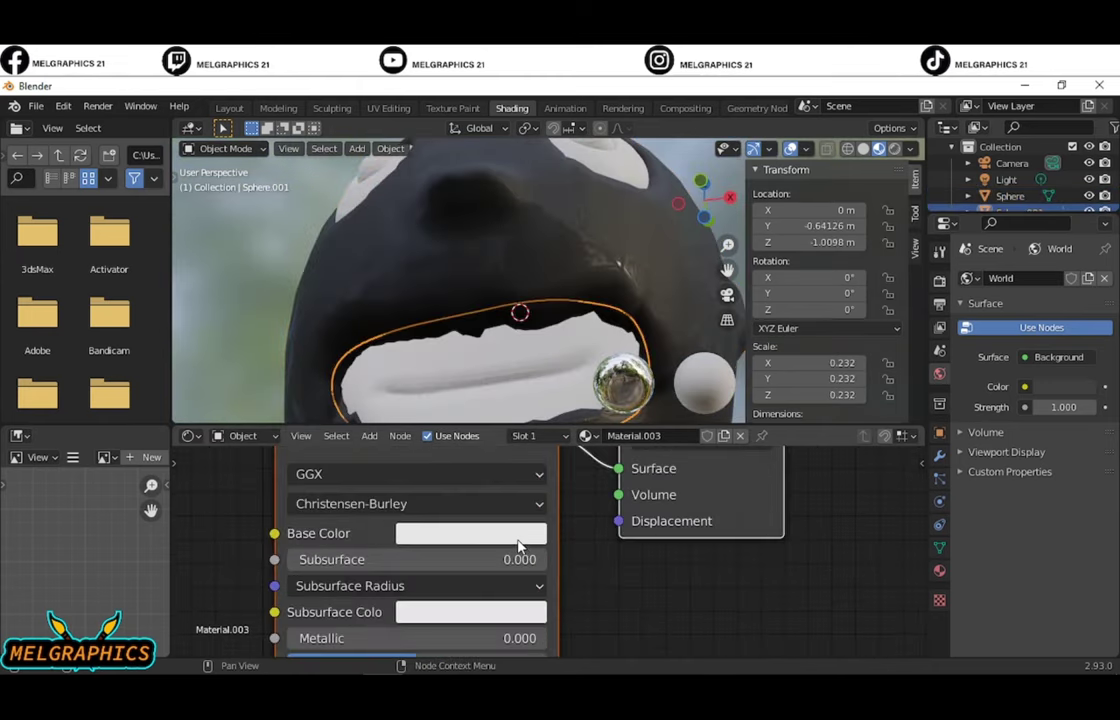
left_click(490, 538)
left_click(440, 325)
left_click_drag(437, 332, 472, 360)
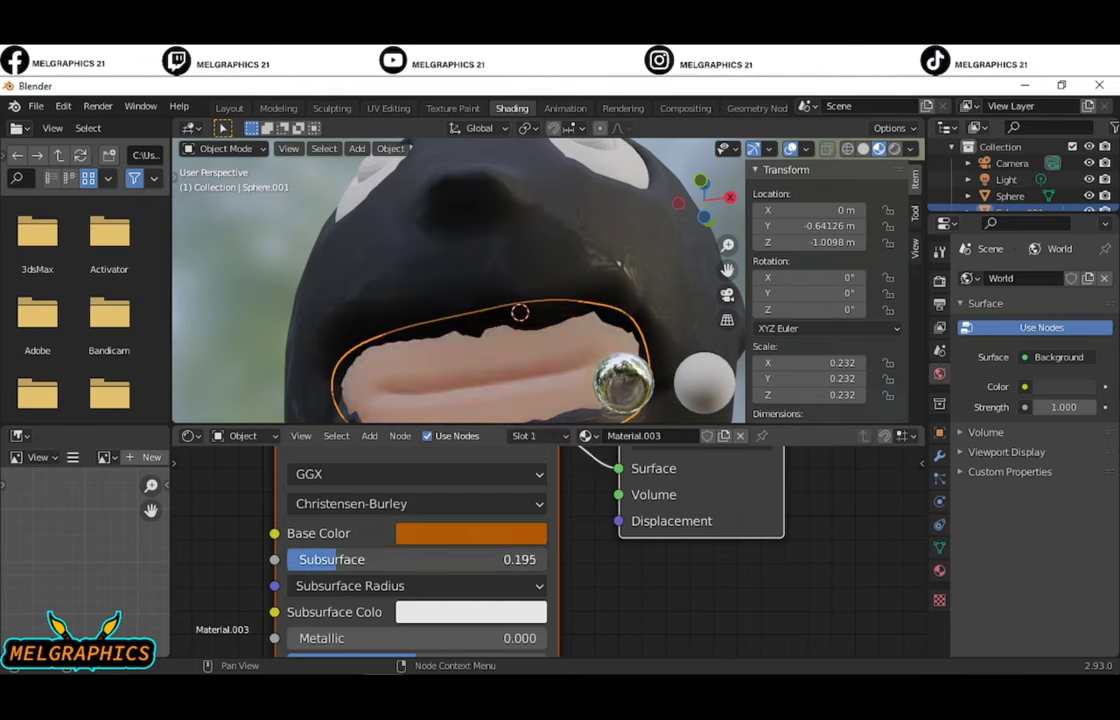
- Keep Christensen-Burley subsurface on the mouth and raise its sheen and clearcoat
left_click(420, 504)
left_click(422, 546)
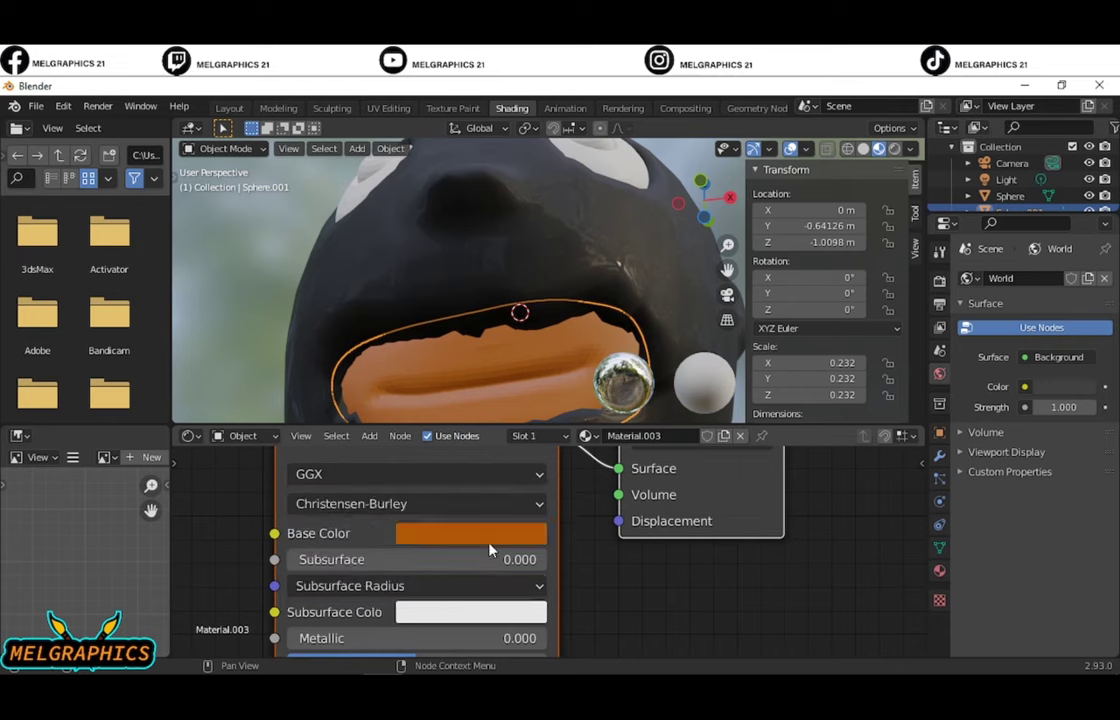
scroll(362, 500, "down", 3, "shift")
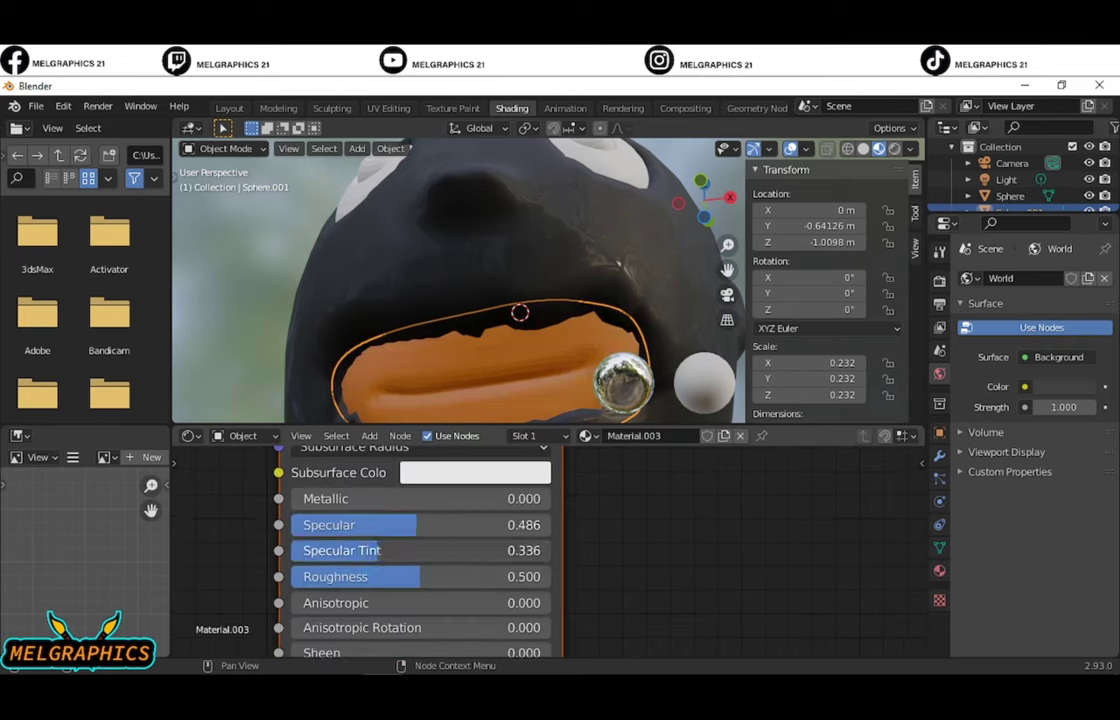
middle_click_drag(420, 560, 446, 427)
left_click_drag(400, 520, 503, 520)
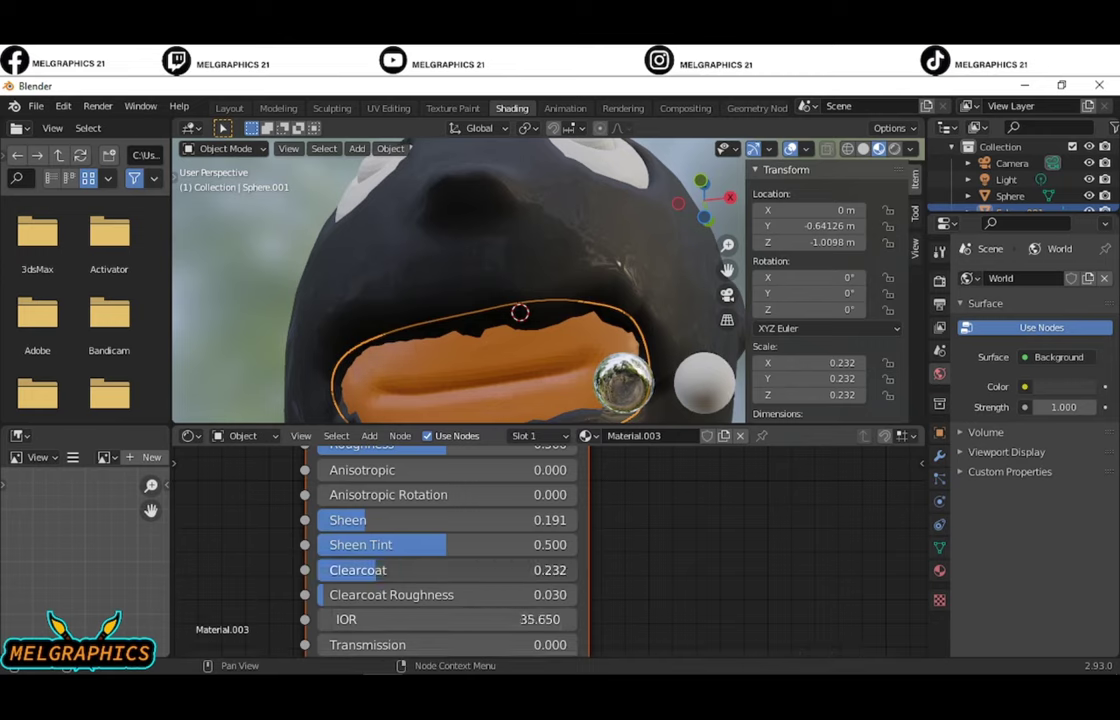
- Give the mouth a bright dark-orange emission colour
middle_click_drag(543, 619, 537, 505)
left_click(495, 581)
left_click_drag(440, 521, 470, 521)
left_click(470, 383)
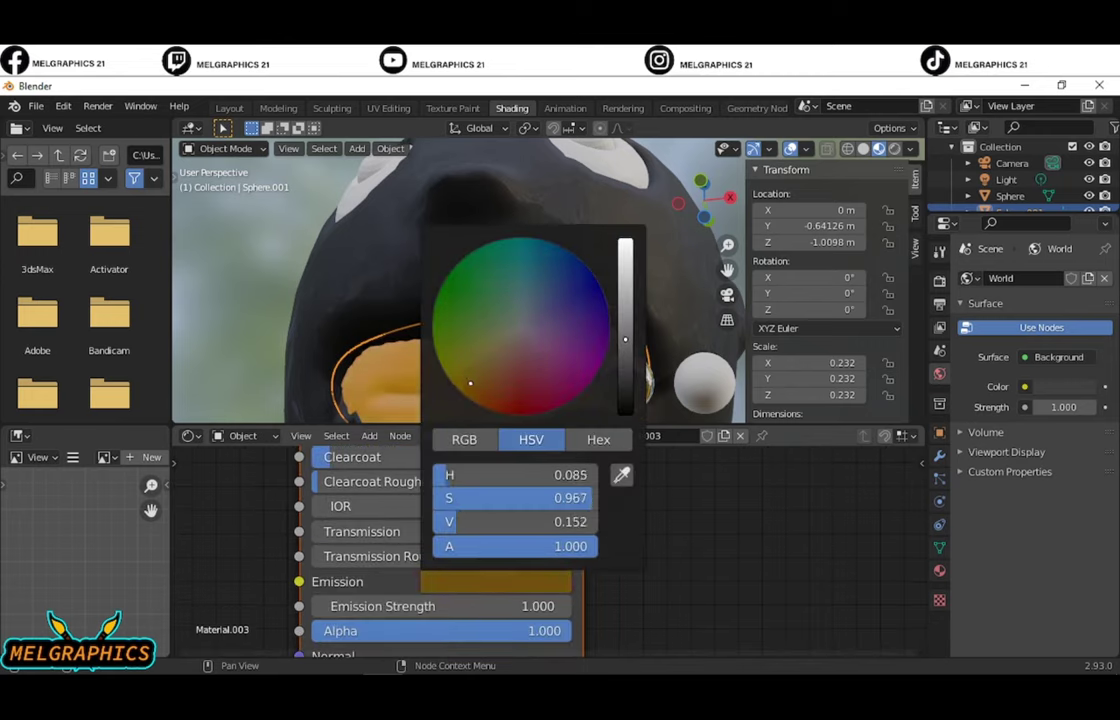
scroll(620, 328, "down", 5)
scroll(625, 285, "up", 5)
- Check the eye whites' emission and white base colour
left_click(615, 305)
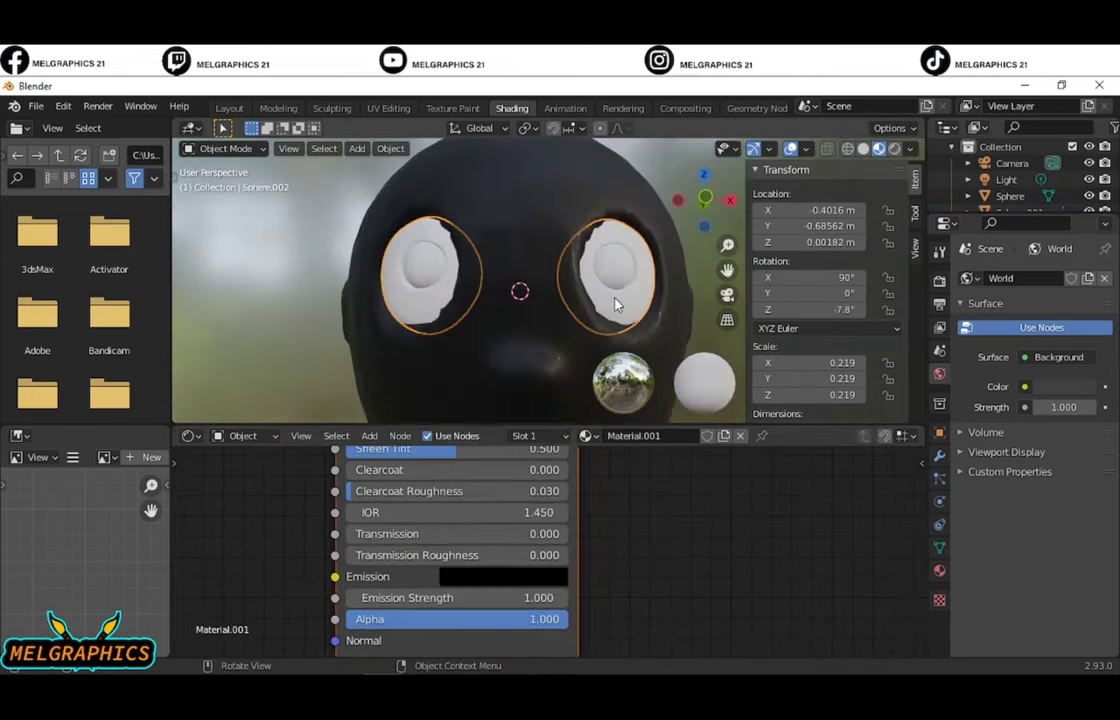
left_click(503, 576)
scroll(615, 640, "up", 3, "shift")
scroll(602, 595, "up", 4, "shift")
left_click(503, 517)
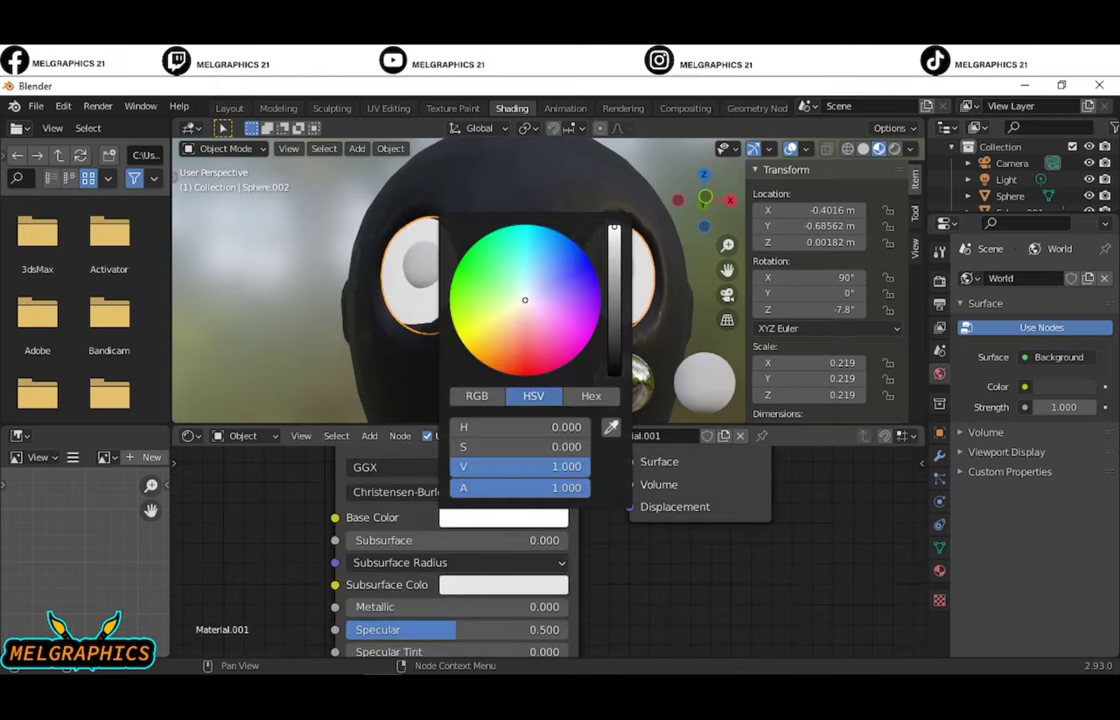
- Make the pupils blue with higher metallic, specular and specular tint
left_click(615, 268)
left_click(503, 517)
left_click(560, 245)
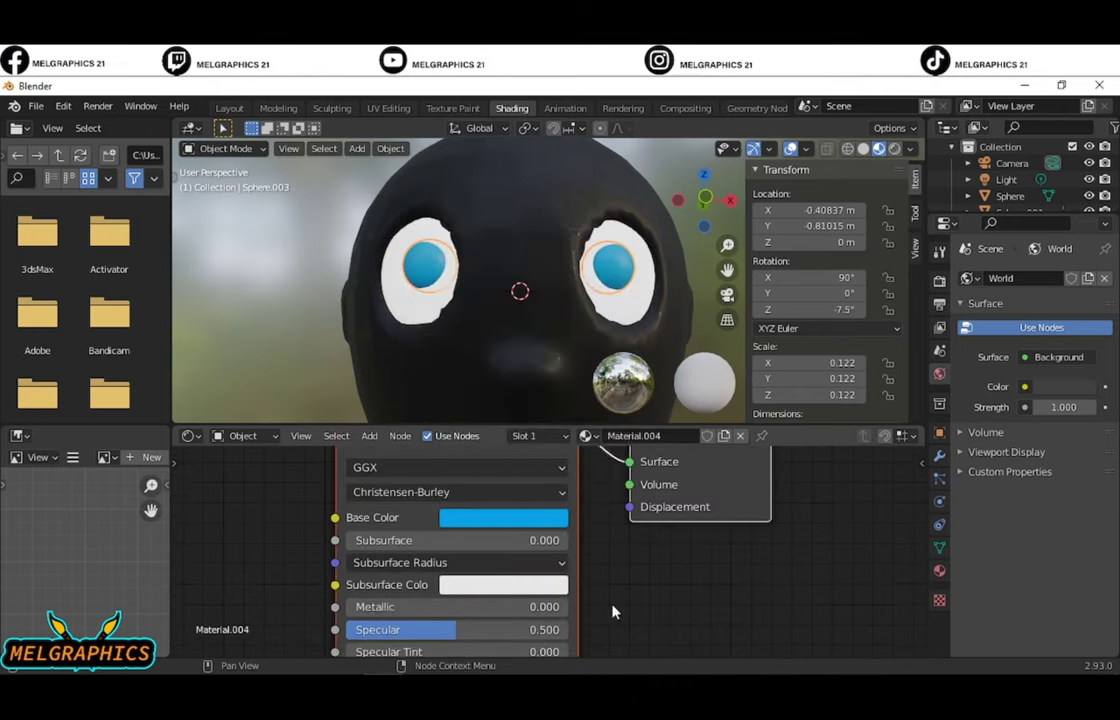
left_click_drag(450, 606, 500, 606)
scroll(605, 492, "down", 4, "shift")
left_click_drag(450, 547, 520, 547)
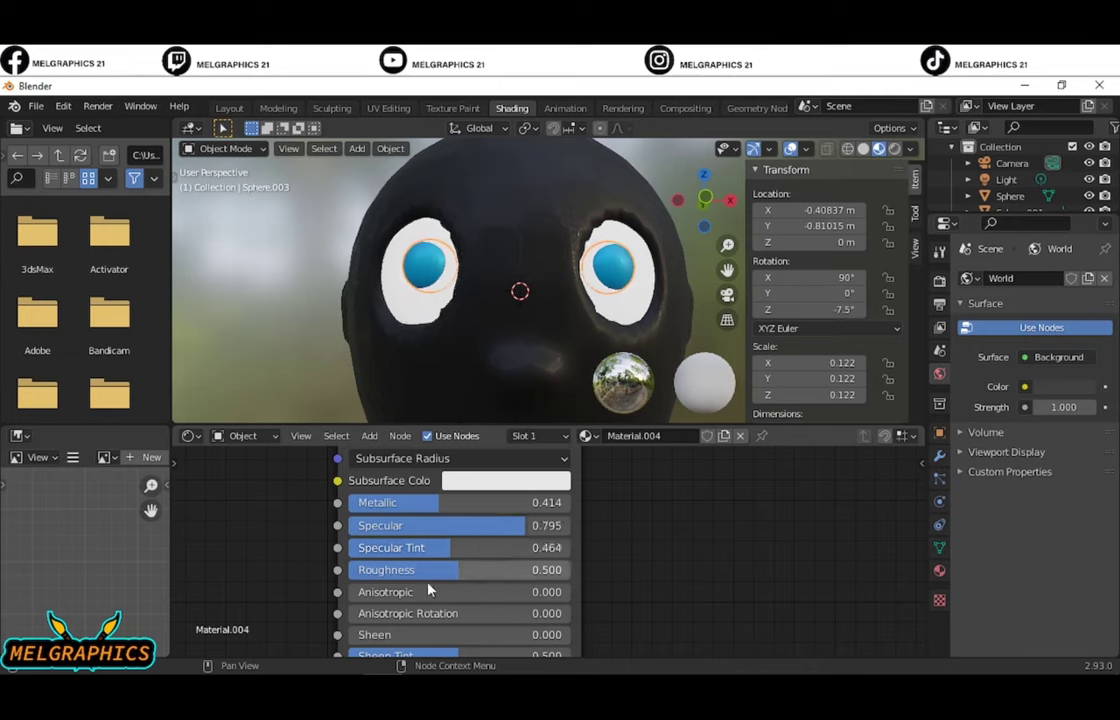
- Set the pupils' emission to bright blue and view the head through the camera
scroll(560, 600, "down", 2)
left_click(517, 588)
scroll(537, 443, "up", 5)
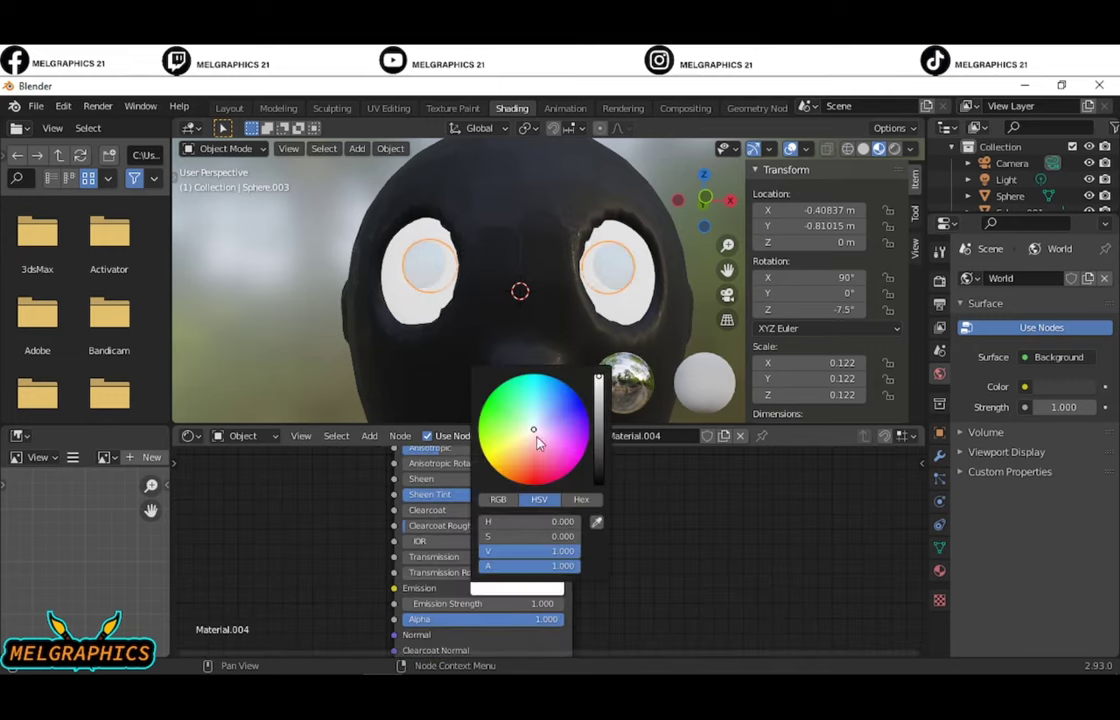
left_click_drag(537, 443, 551, 377)
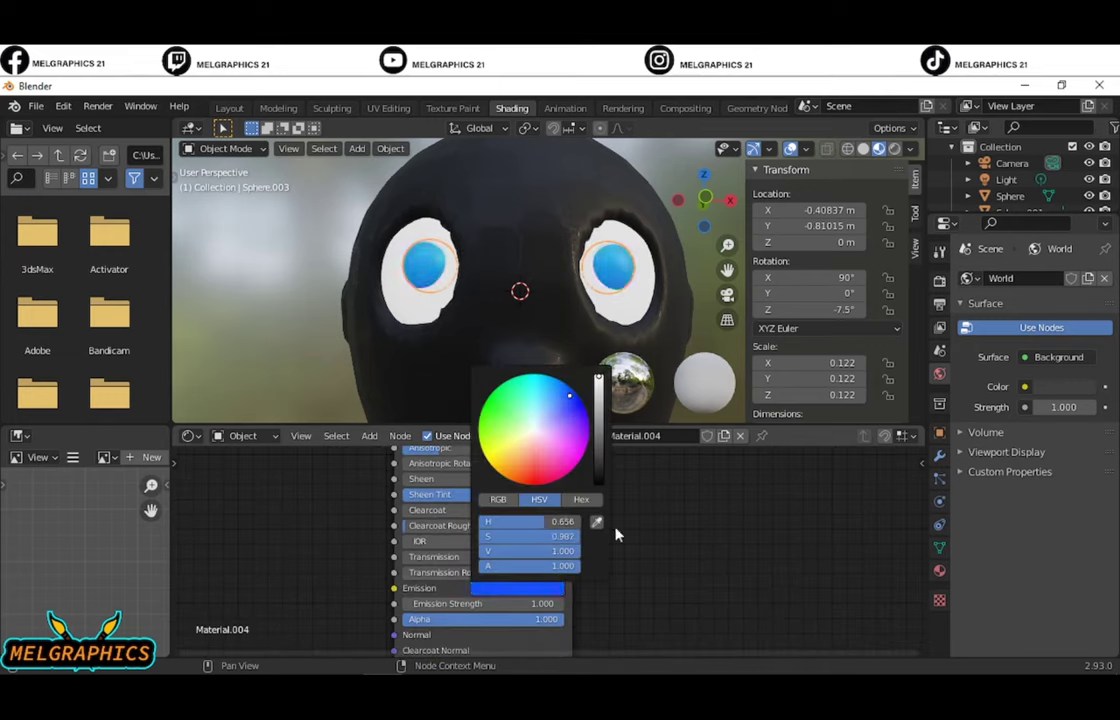
scroll(525, 337, "down", 5)
middle_click_drag(525, 337, 512, 350)
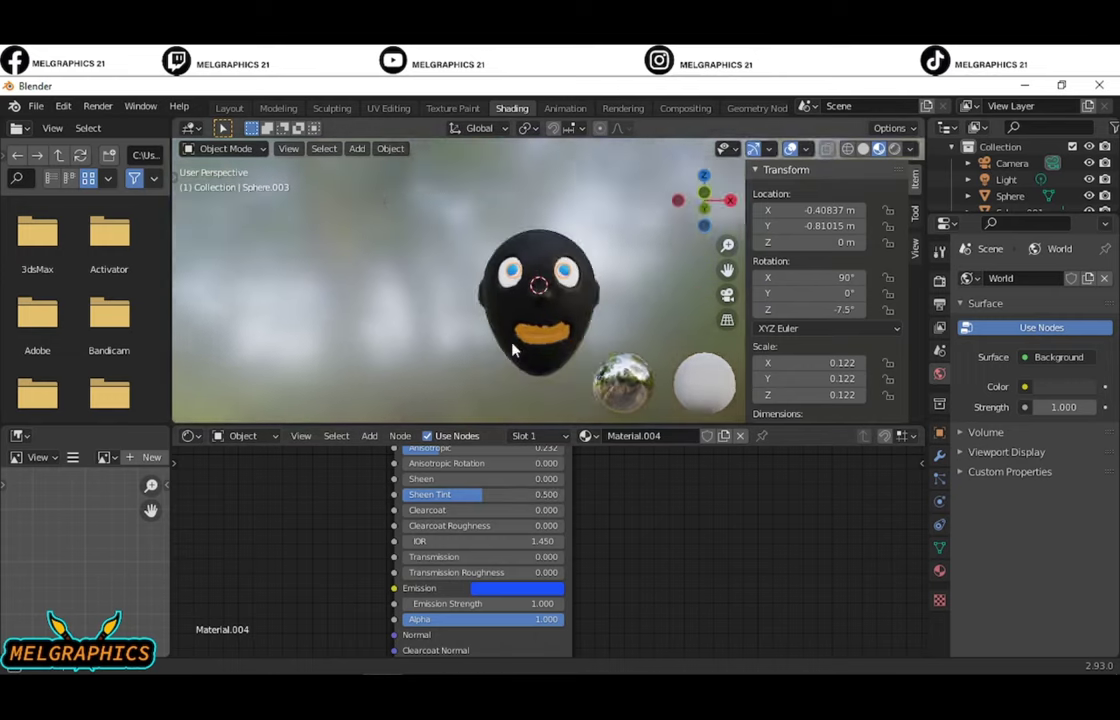
left_click(727, 294)
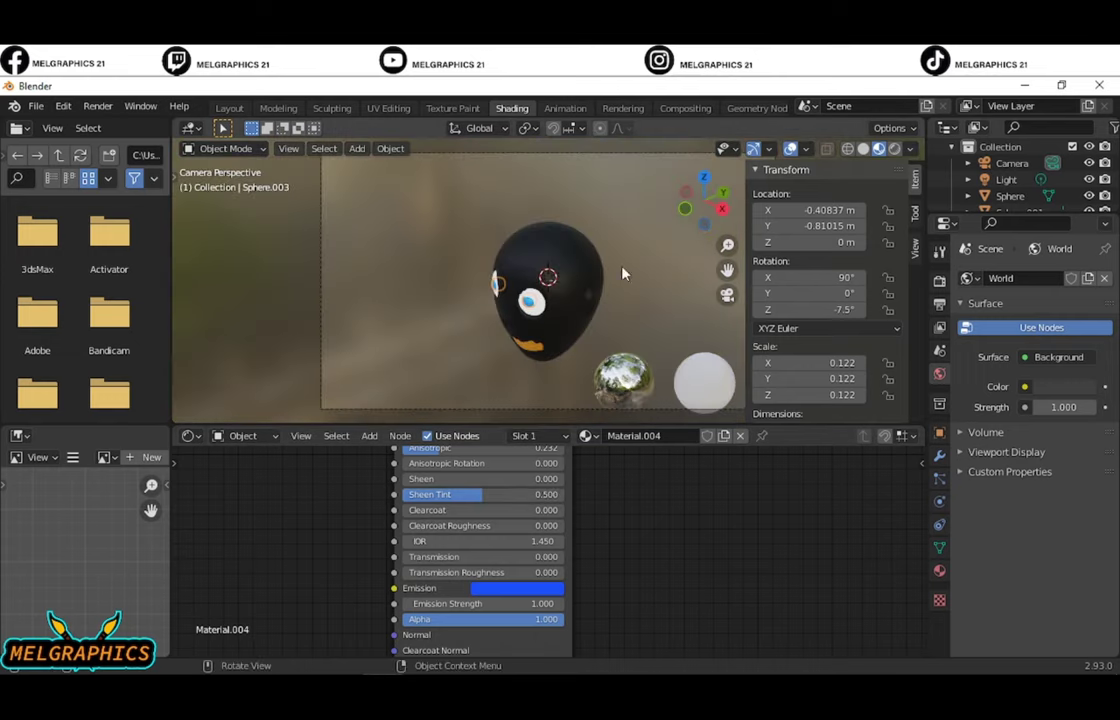
- Enable Lock Camera to View and orbit the camera so the head faces it
left_click(914, 250)
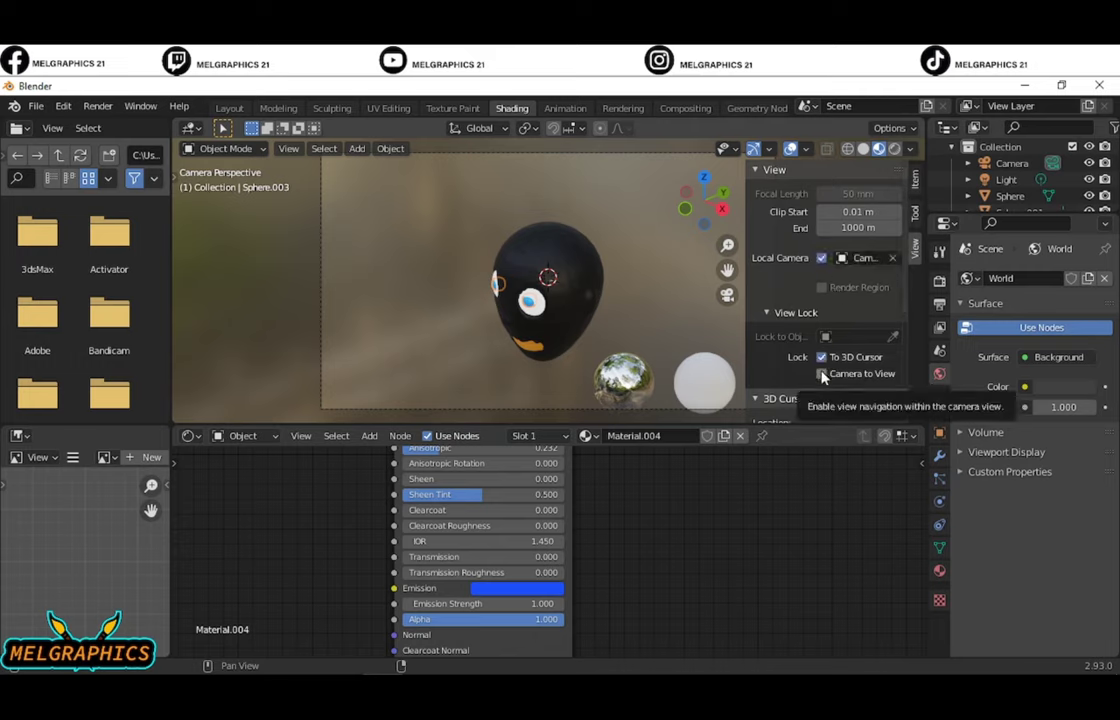
left_click(822, 374)
mouse_move(565, 368)
middle_mouse_down()
mouse_move(668, 295)
mouse_move(620, 290)
mouse_move(640, 315)
mouse_move(670, 305)
mouse_move(630, 323)
mouse_move(620, 295)
middle_mouse_up()
key("r")
left_click(670, 308)
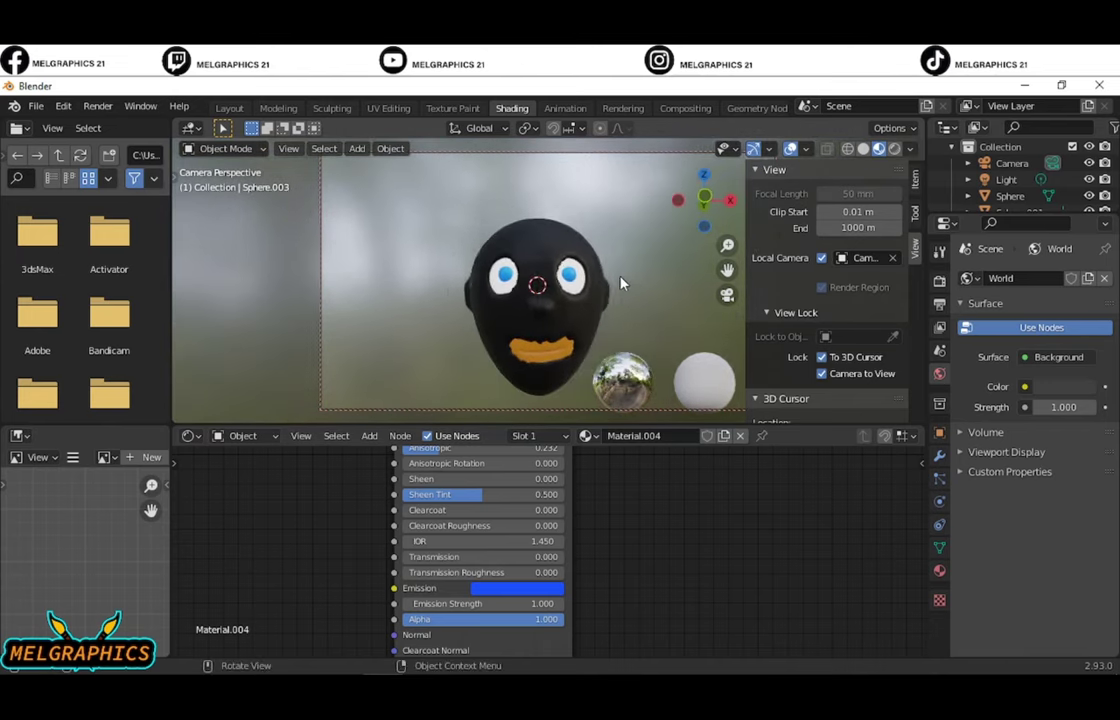
- Select the head sphere and move it into position within the camera frame
left_click(1010, 196)
mouse_move(542, 342)
middle_mouse_down()
mouse_move(581, 192)
mouse_move(569, 228)
middle_mouse_up()
key("g")
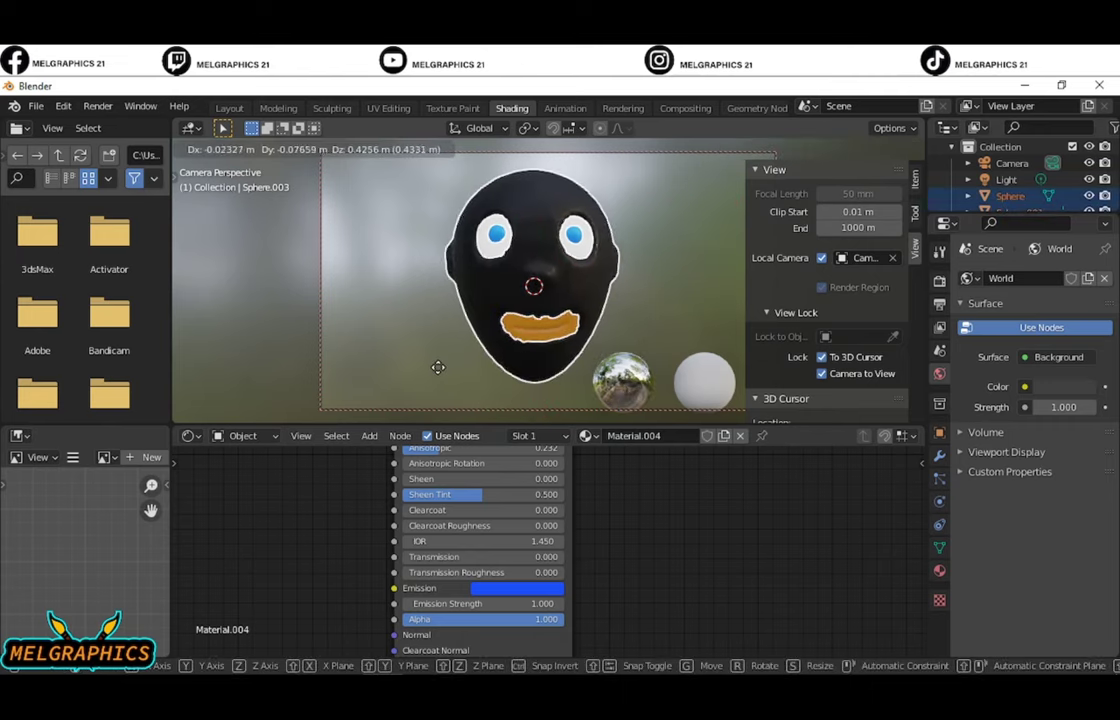
left_click(444, 370)
- Set the world background colour to dark navy blue
left_click(1062, 386)
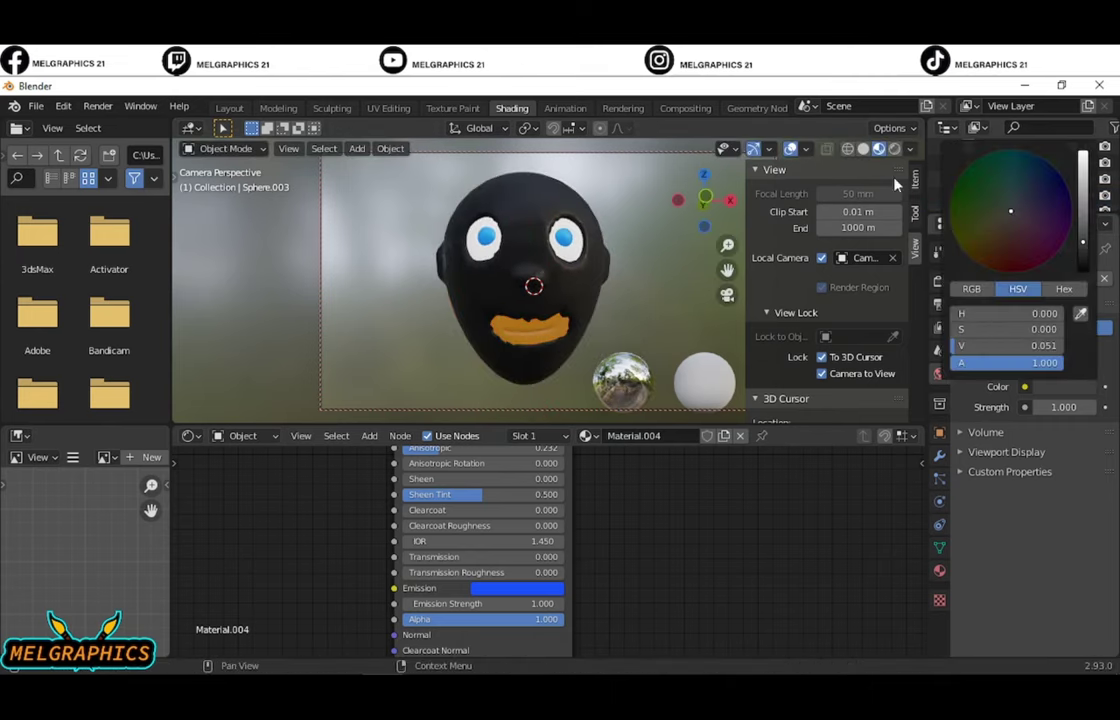
left_click(1082, 241)
left_click_drag(1013, 215, 1000, 200)
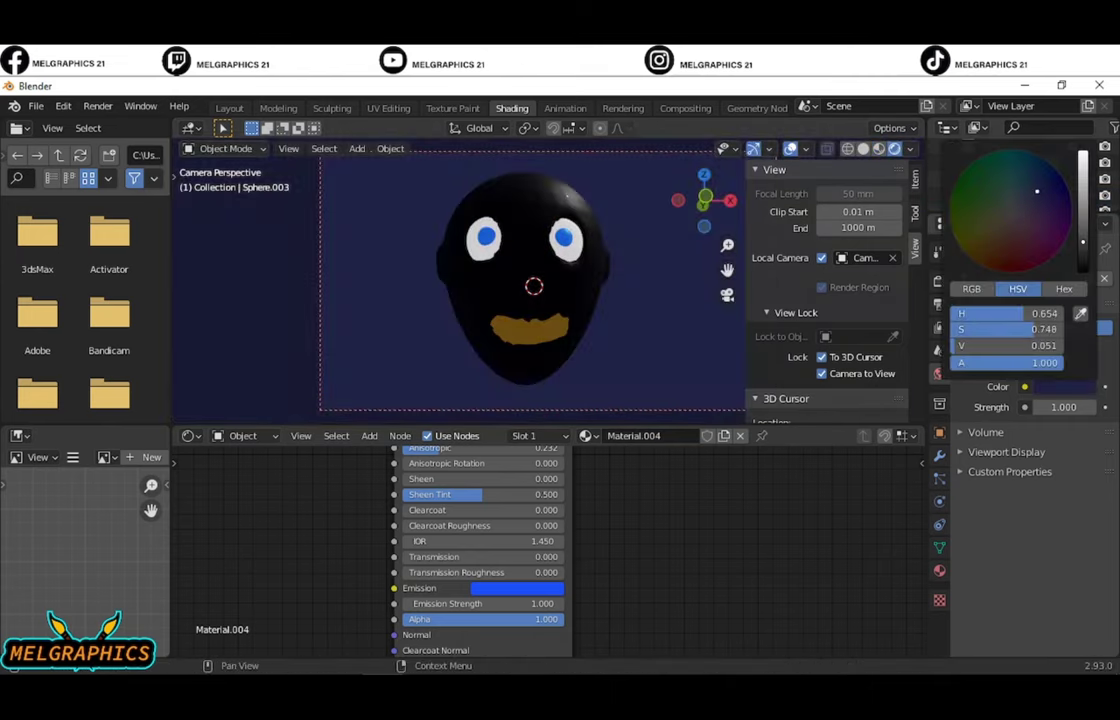